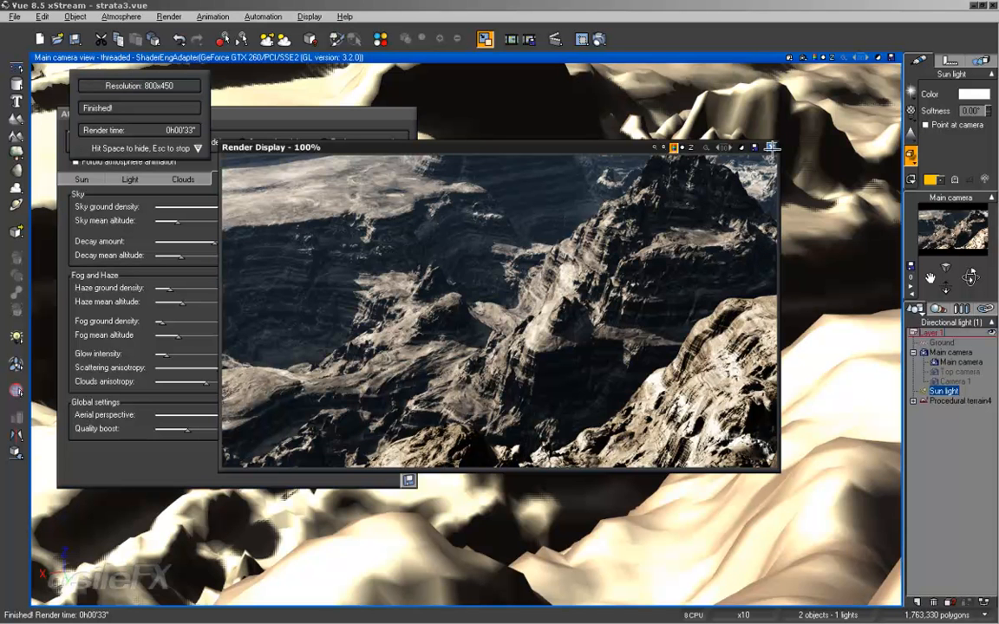
# Dismiss the finished render, select the procedural terrain and open its Green-Brown Rock material for editing.
pyautogui.click(771, 147)
pyautogui.click(407, 390)
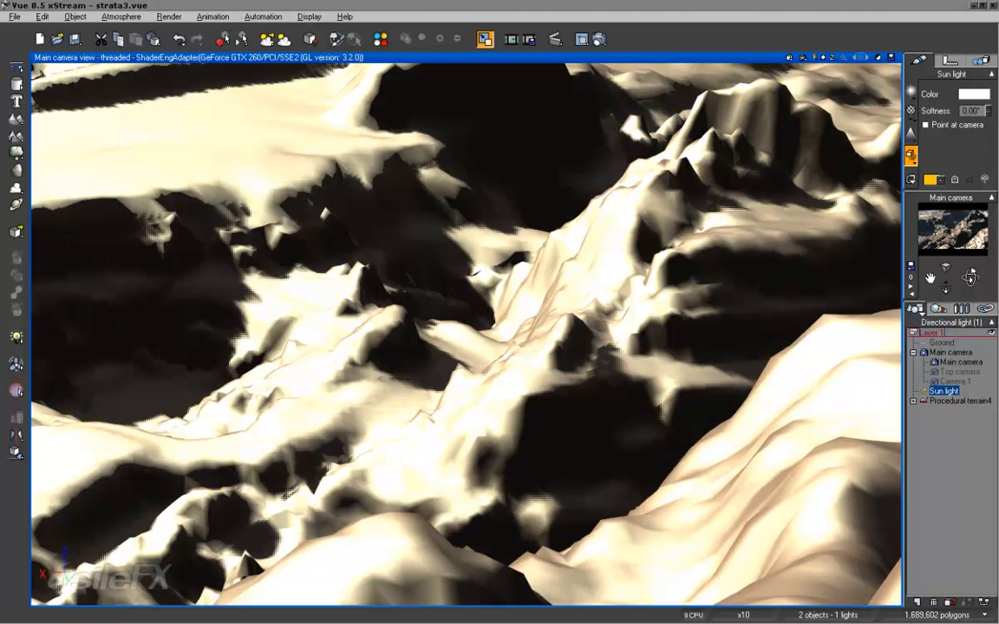
pyautogui.click(850, 364)
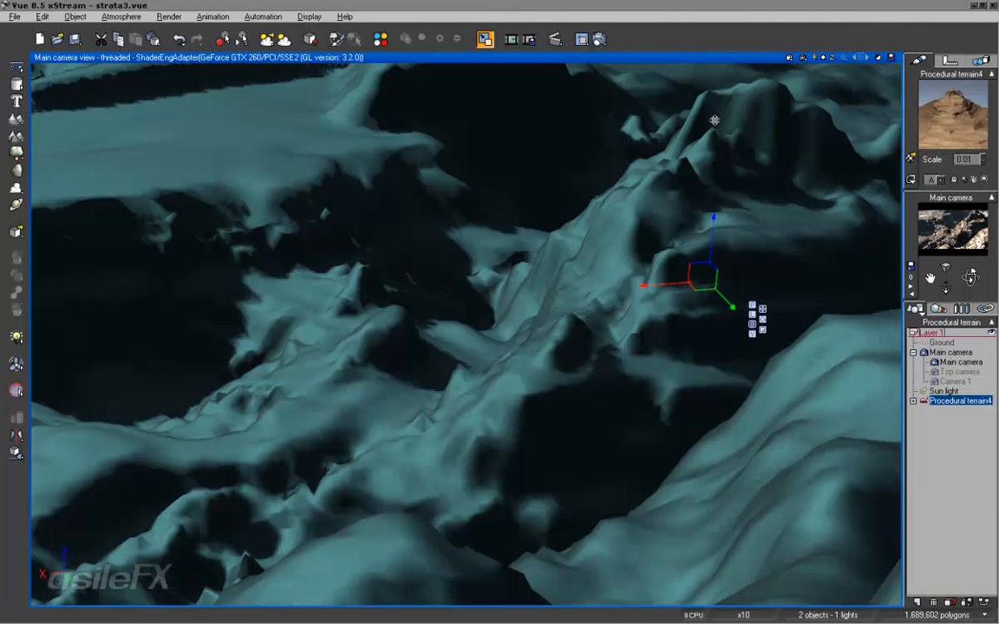
pyautogui.rightClick(952, 114)
pyautogui.click(902, 127)
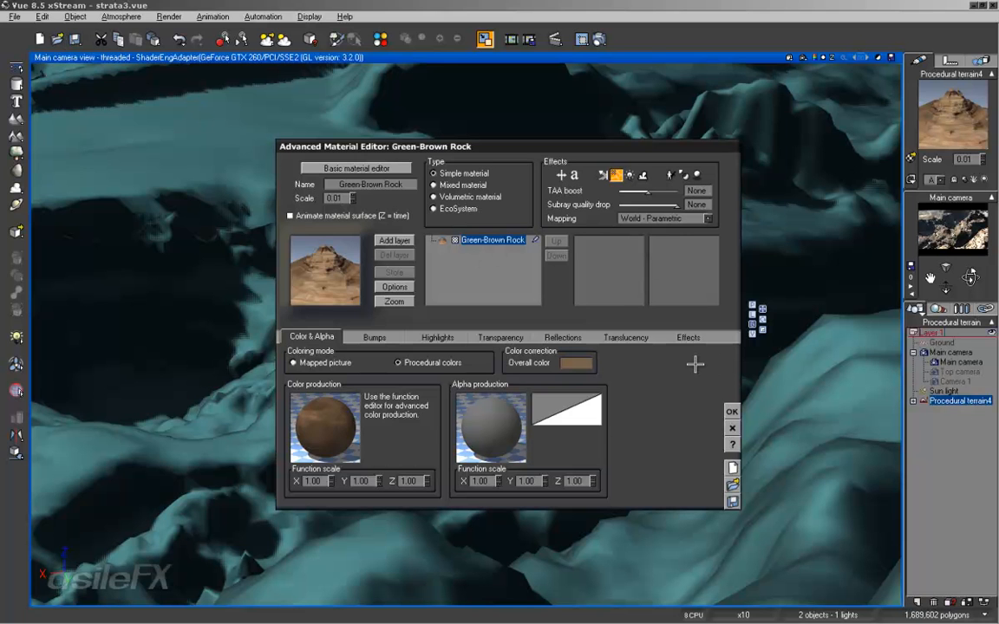
# Check the units and coordinates options, leaving both the options and the material editor without changes.
pyautogui.click(15, 16)
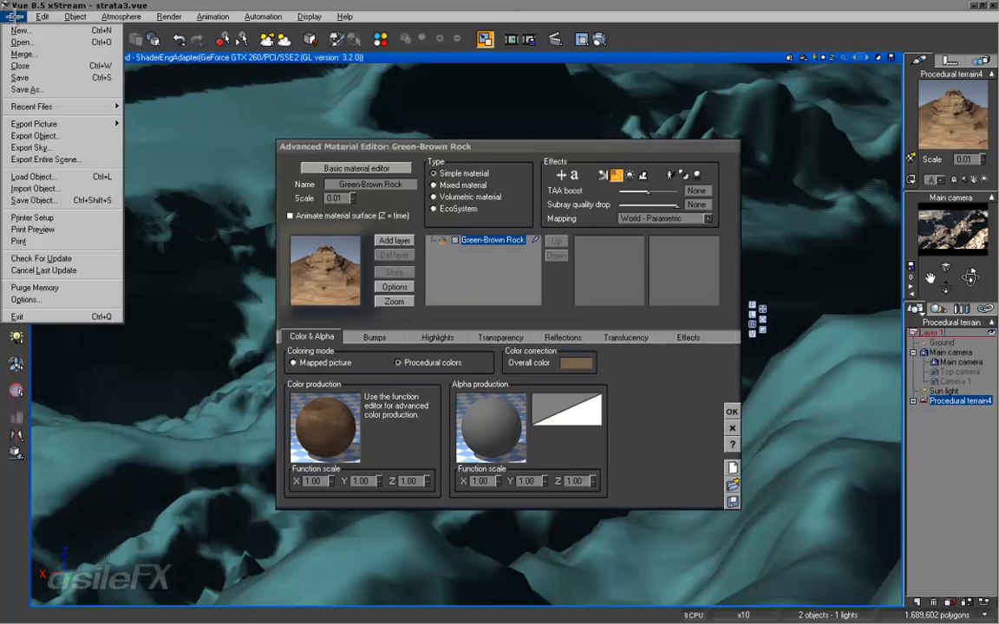
pyautogui.click(24, 299)
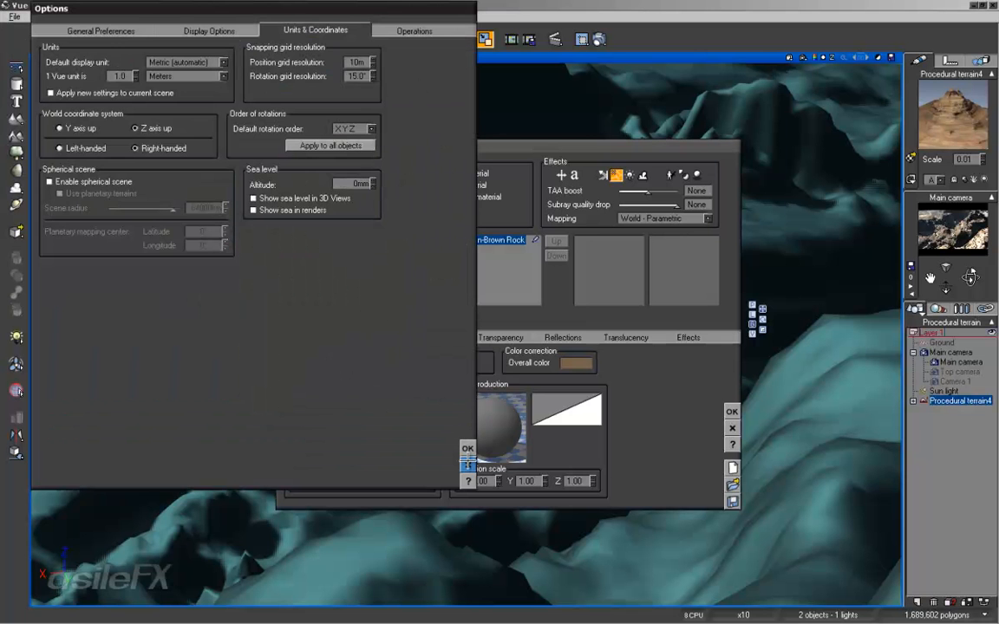
pyautogui.click(467, 466)
pyautogui.click(732, 428)
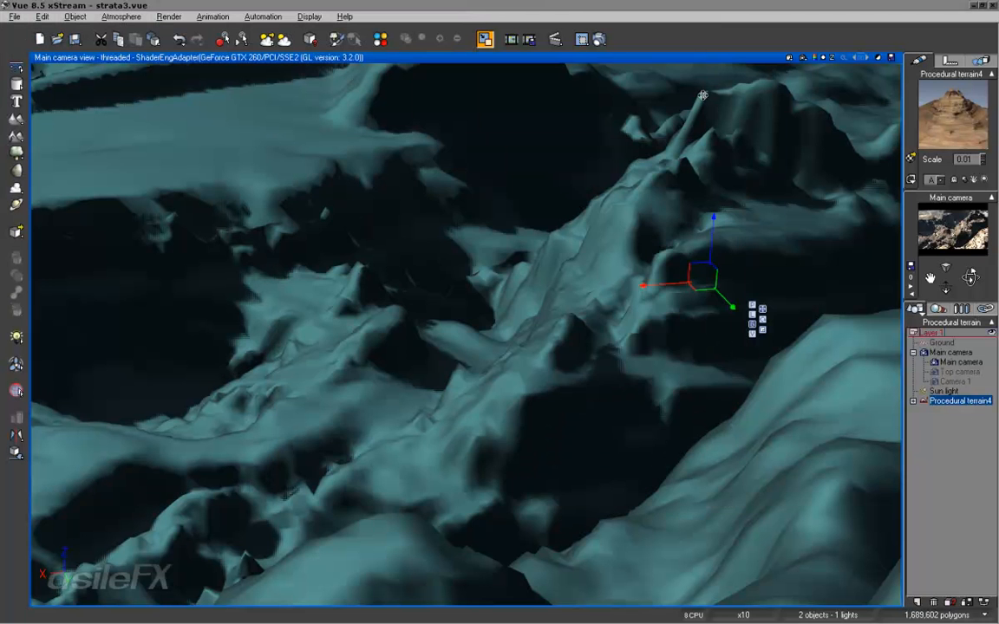
# Inspect the terrain's overall size in the zoomed-out top view and return to the full-size main camera view.
pyautogui.doubleClick(706, 58)
pyautogui.moveTo(285, 128); pyautogui.dragTo(272, 229, button='right')
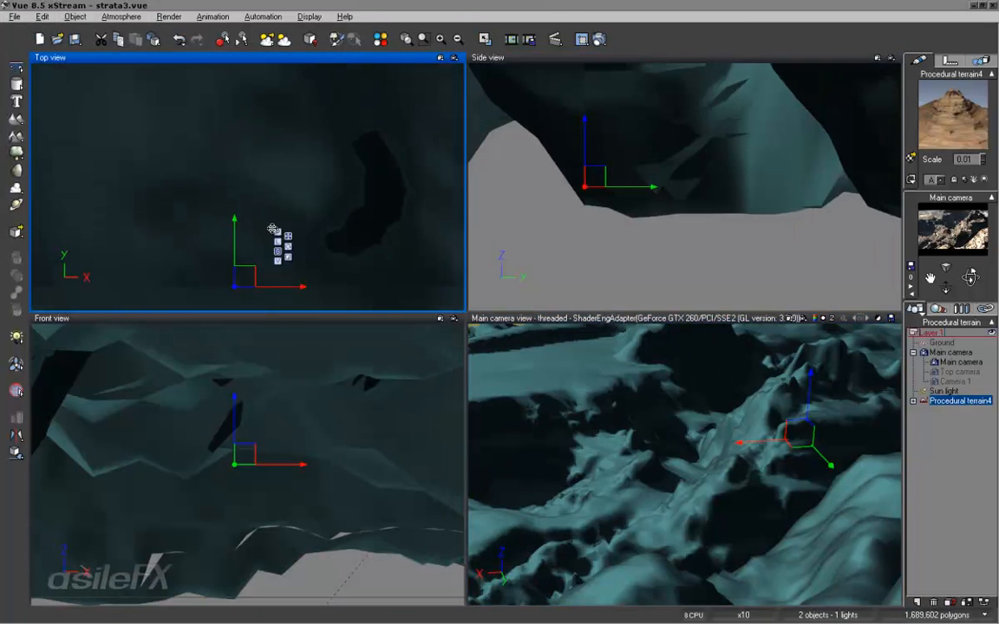
pyautogui.scroll(-10, 273, 217)
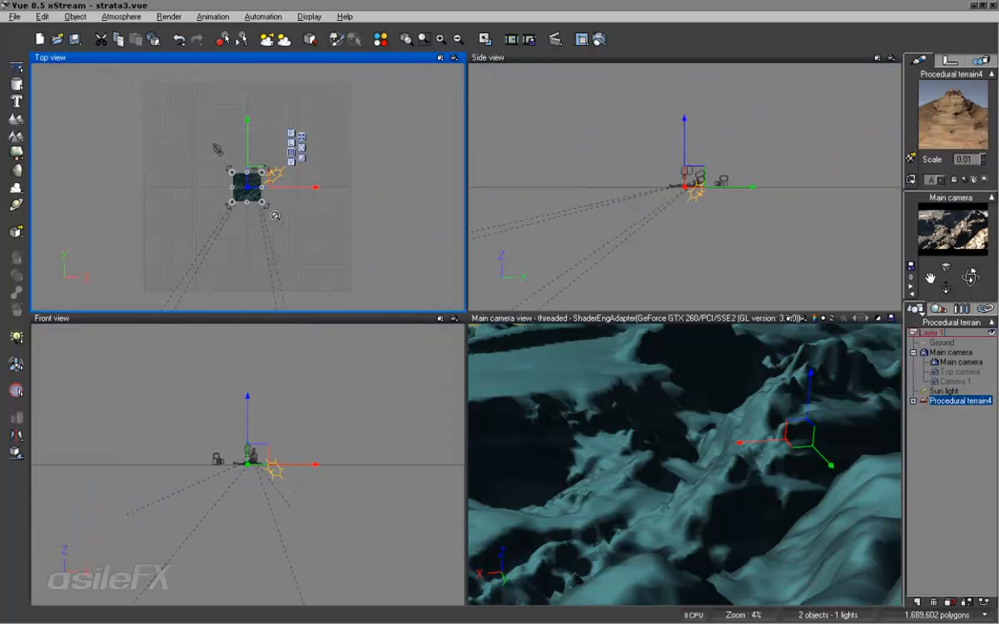
pyautogui.scroll(2, 274, 216)
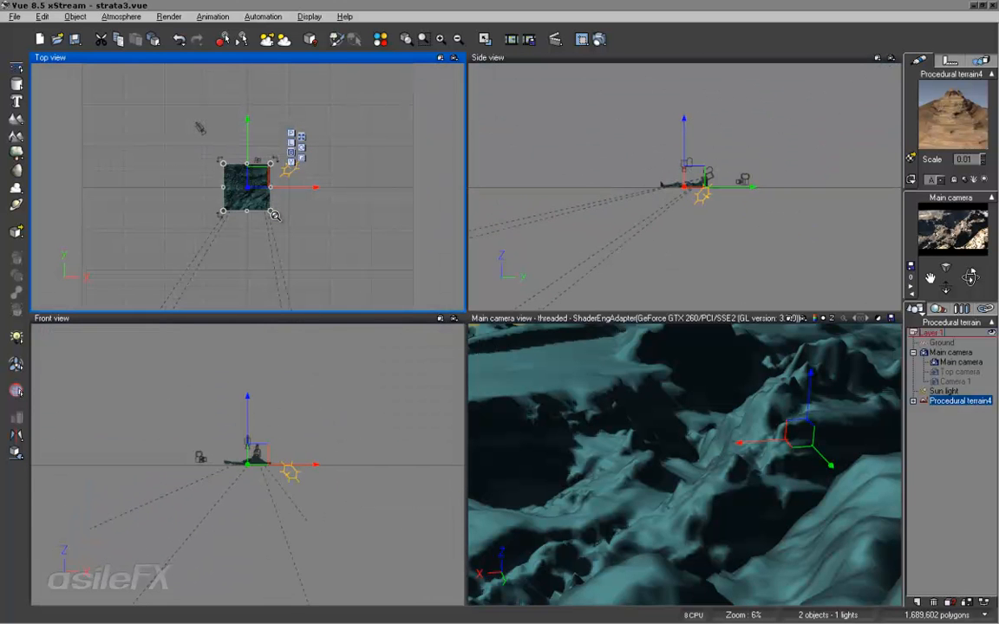
pyautogui.scroll(-2, 274, 216)
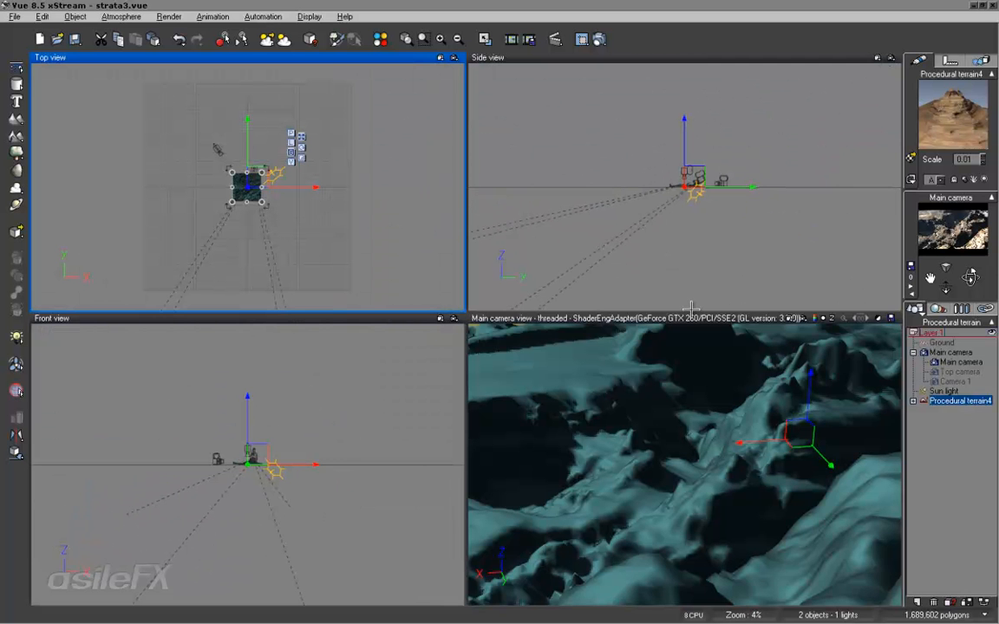
pyautogui.doubleClick(727, 318)
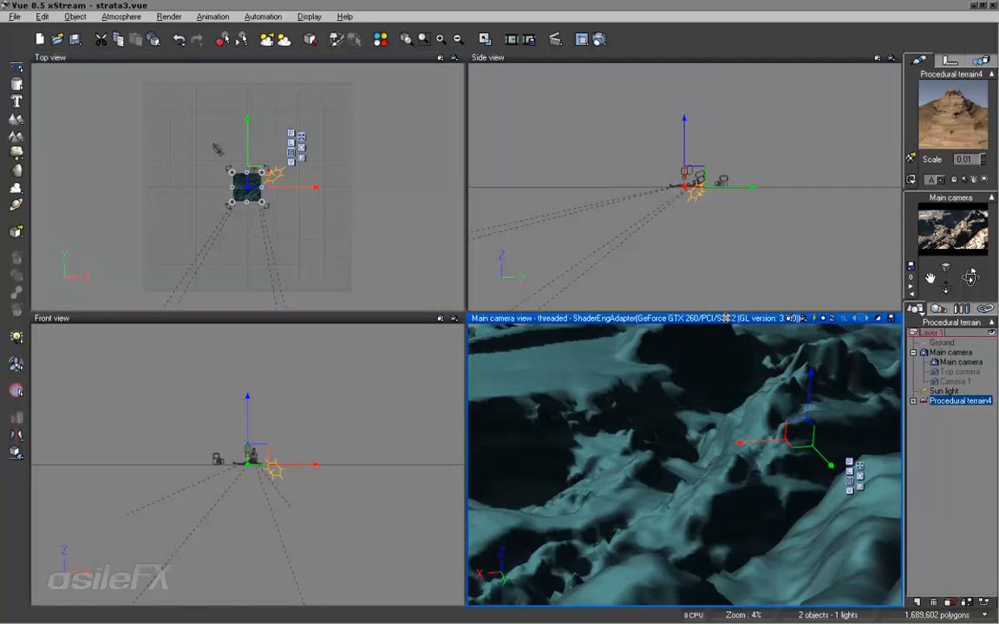
# Reopen the terrain's material for editing and add a blank layer above Green-Brown Rock.
pyautogui.rightClick(878, 138)
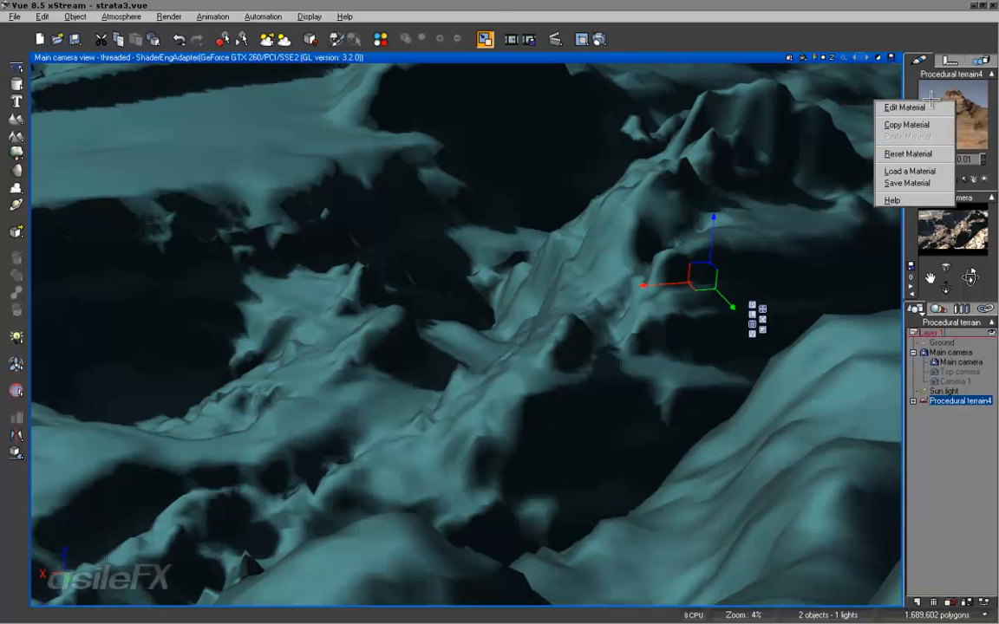
pyautogui.click(828, 94)
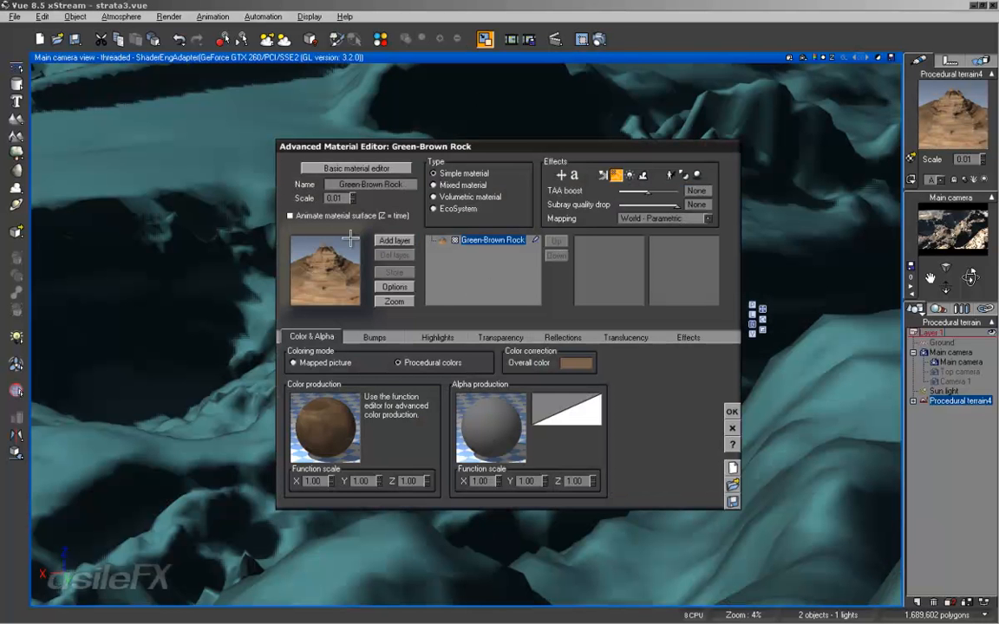
pyautogui.click(394, 240)
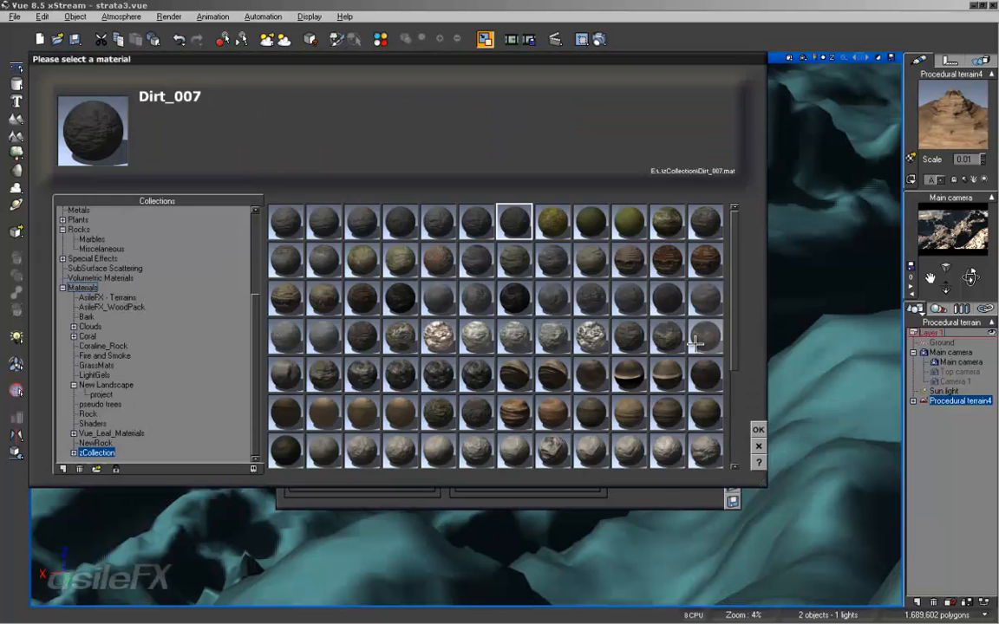
pyautogui.click(759, 444)
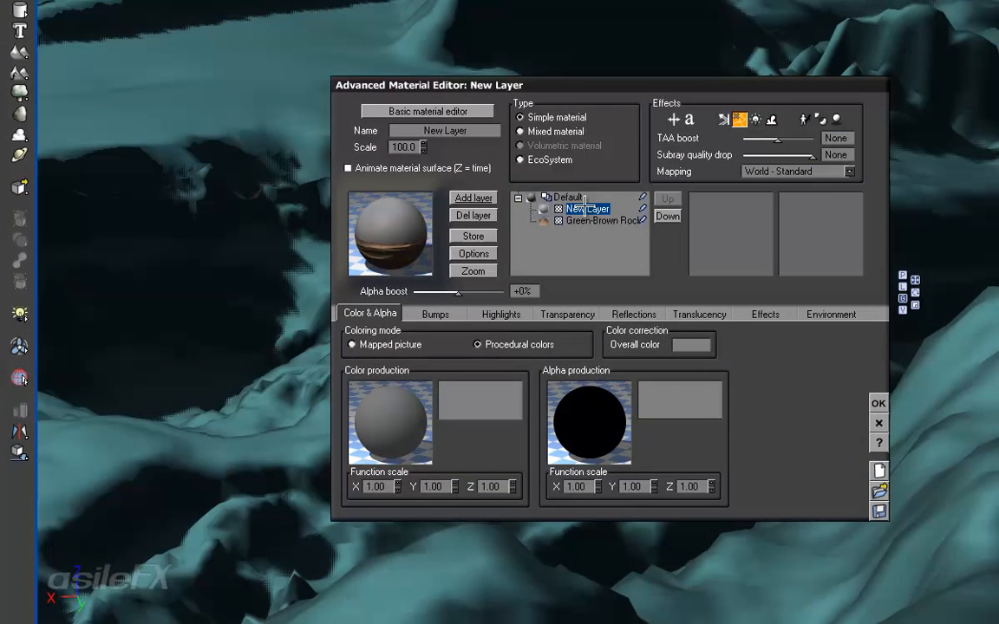
# Set the scale of the parent Default material to 1 and of the Green-Brown Rock layer to 0.01.
pyautogui.click(582, 197)
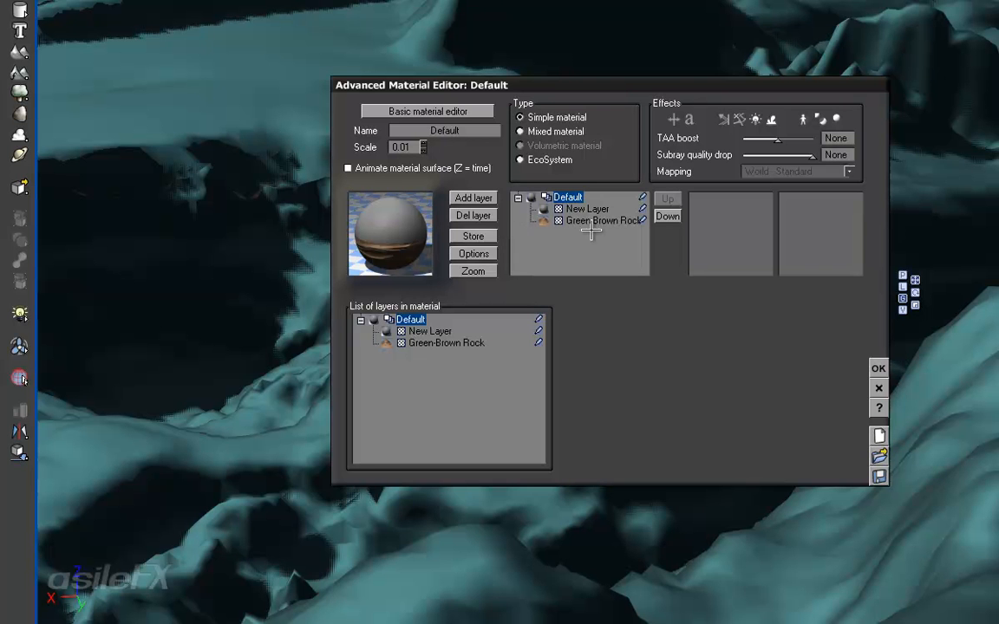
pyautogui.doubleClick(408, 147)
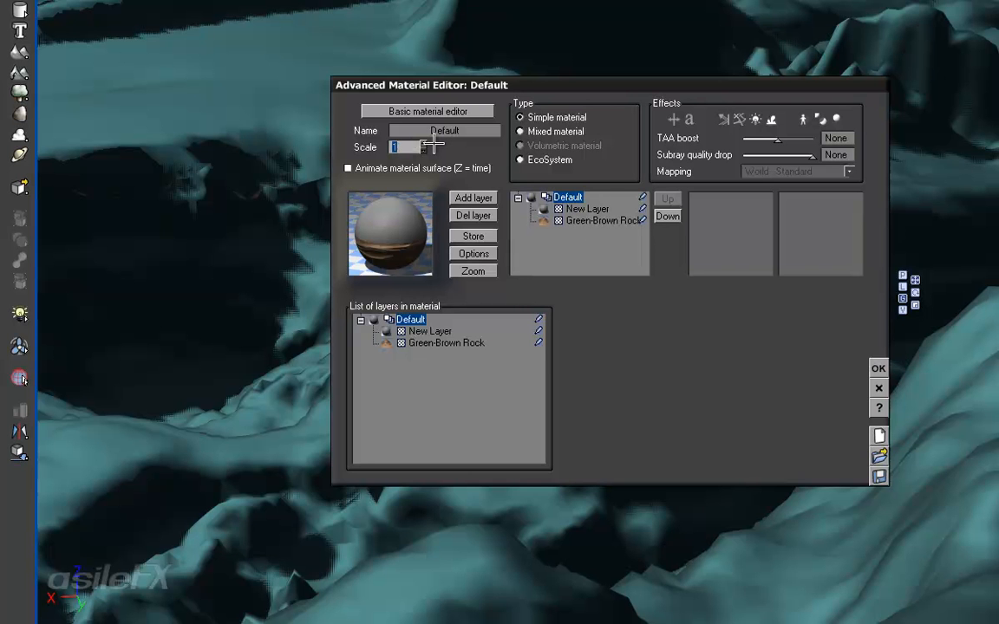
pyautogui.click(587, 220)
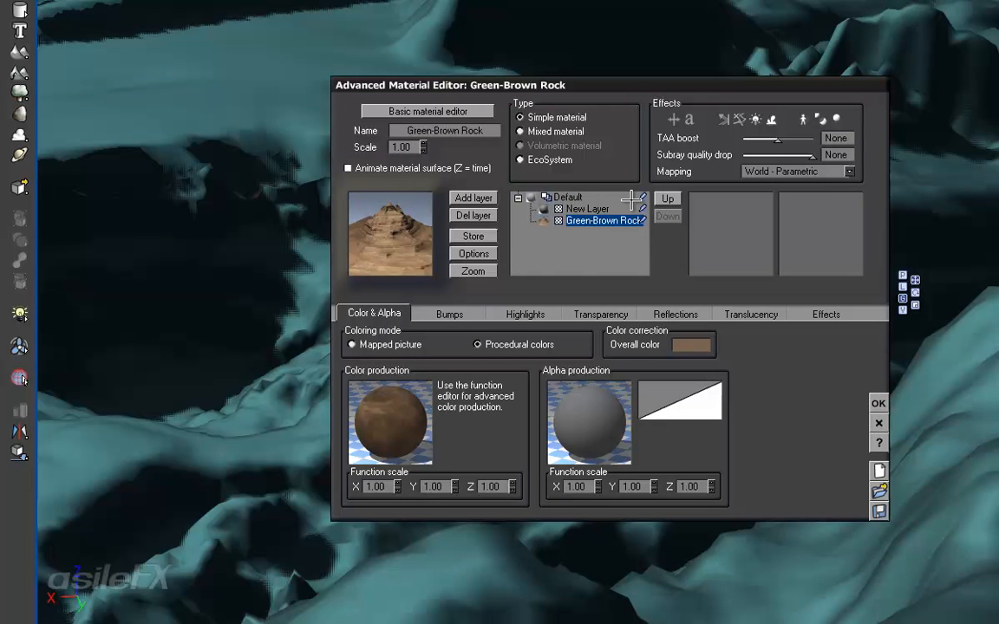
pyautogui.doubleClick(401, 147)
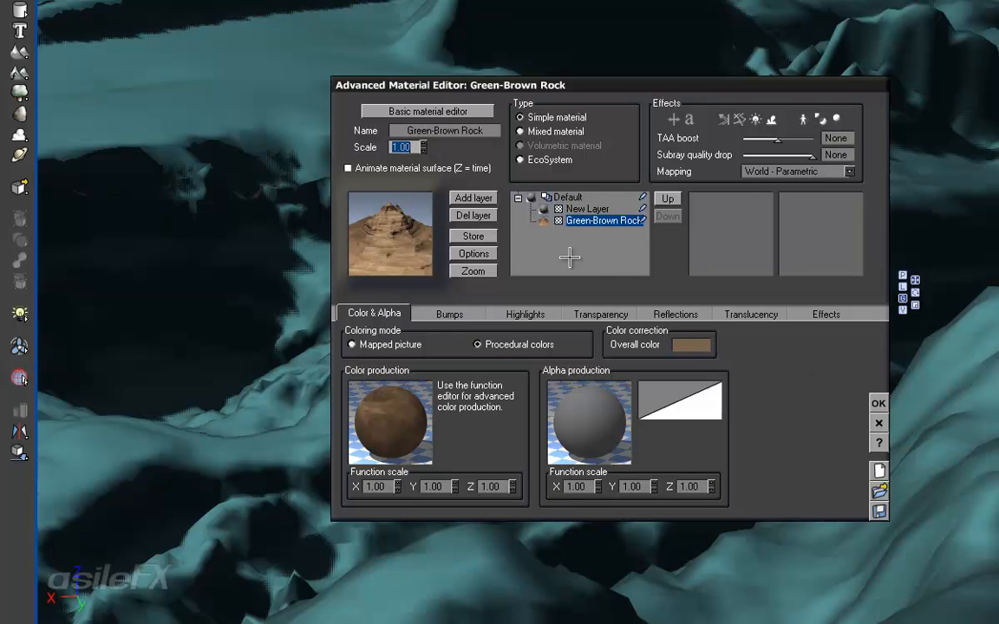
pyautogui.write('0.1')
pyautogui.press('Return')
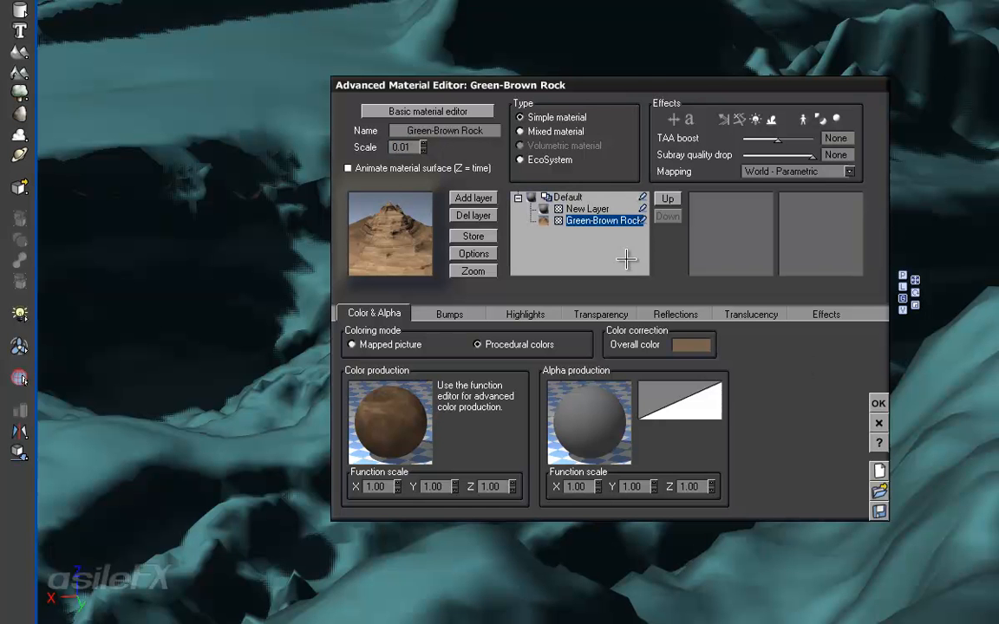
# Set the new layer's scale to 1.
pyautogui.click(593, 209)
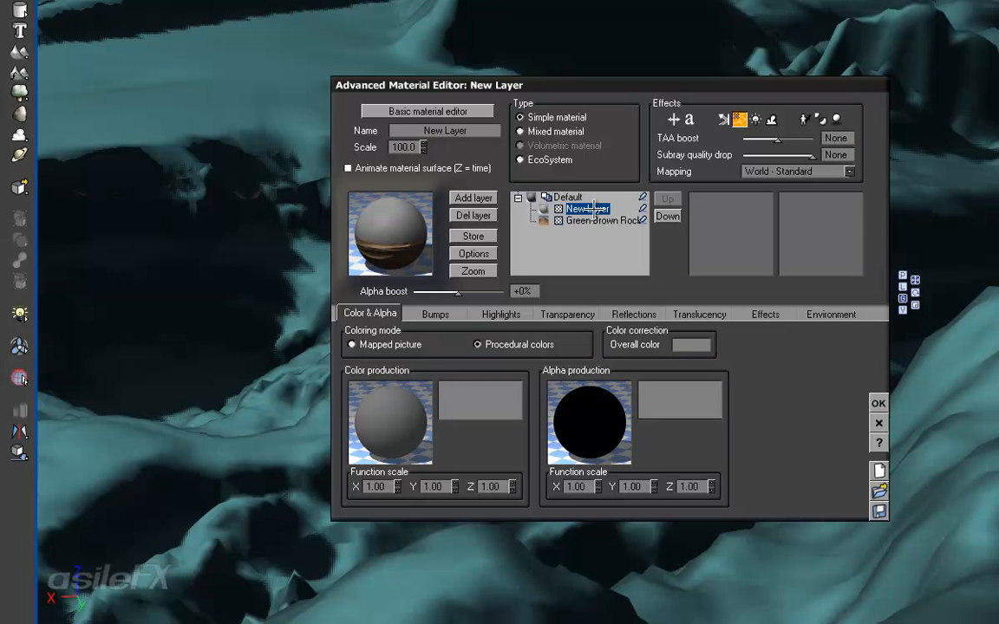
pyautogui.doubleClick(401, 147)
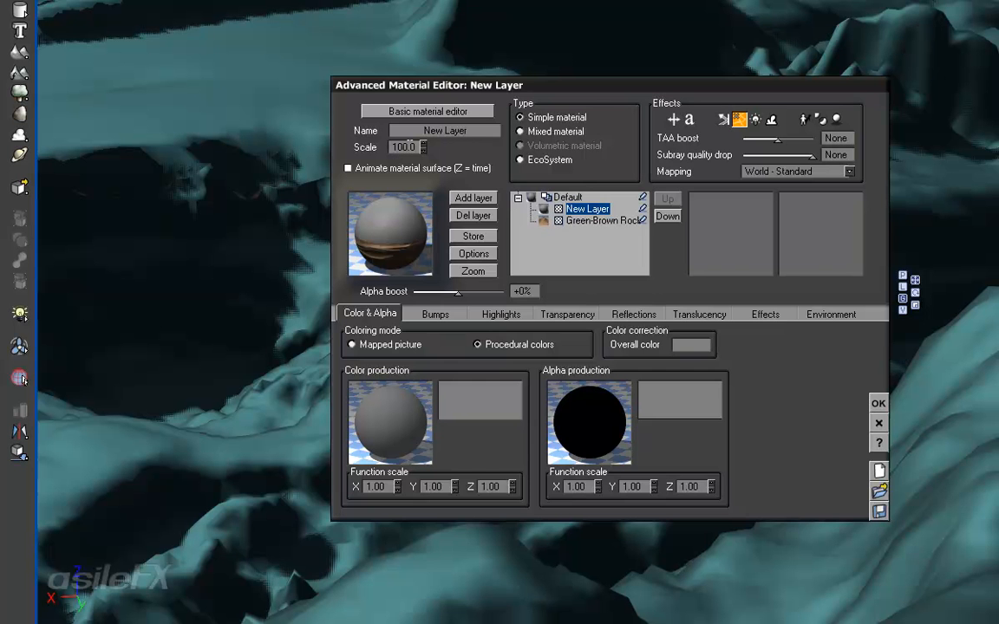
pyautogui.click(568, 198)
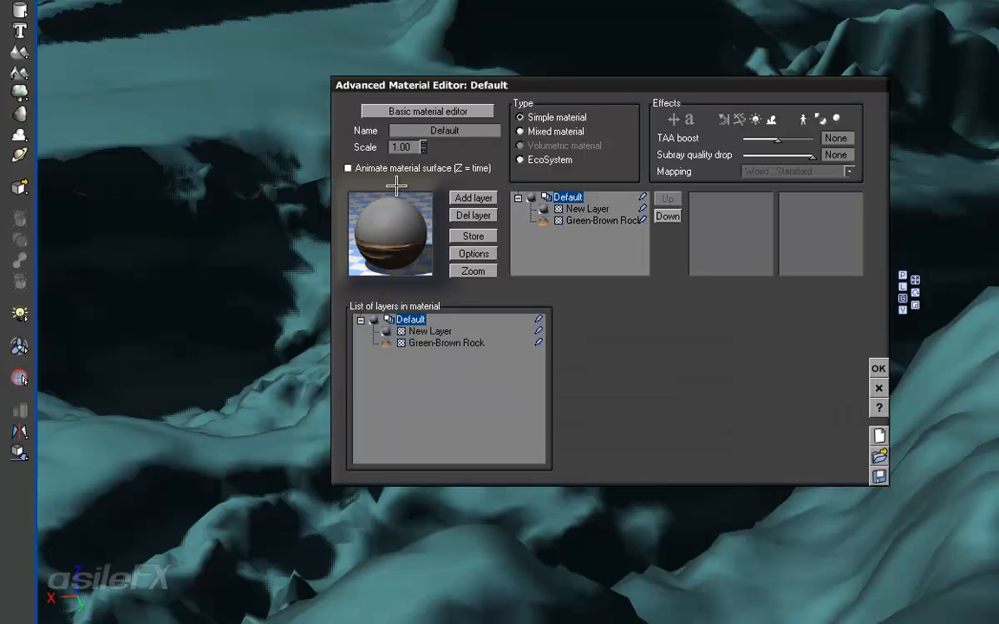
pyautogui.click(586, 209)
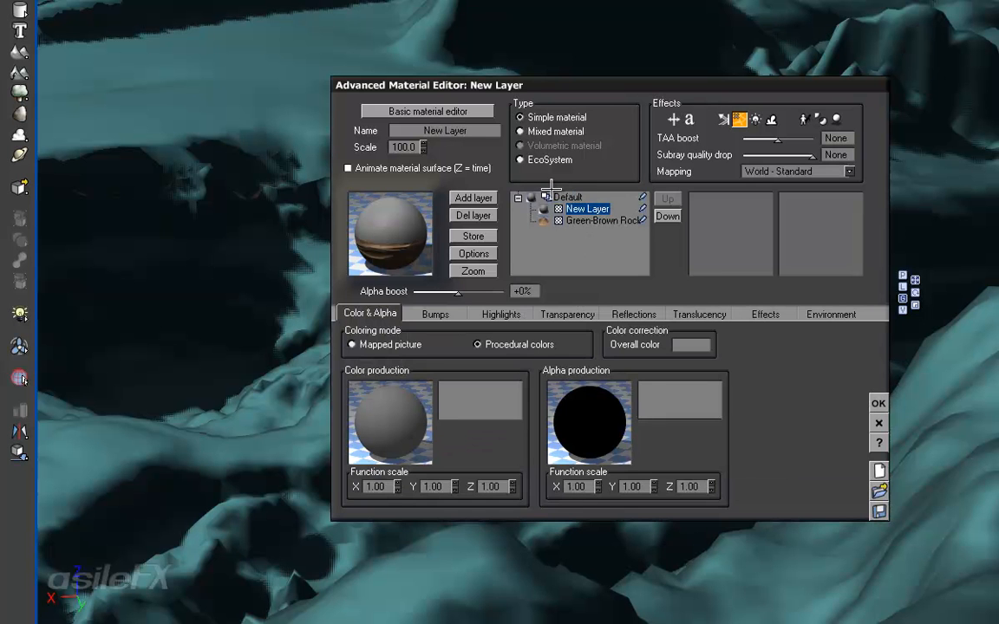
pyautogui.doubleClick(400, 147)
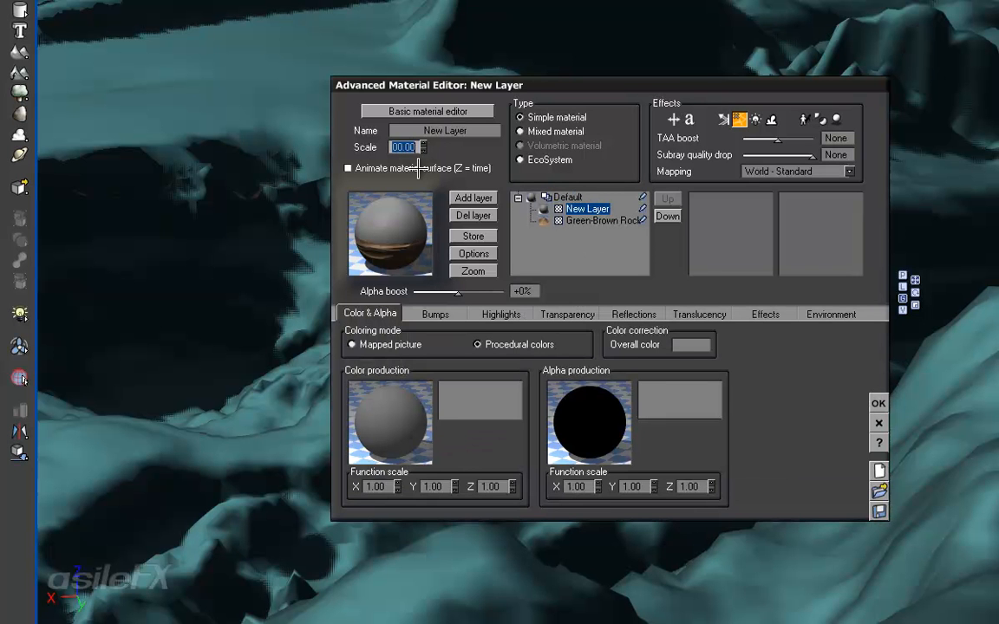
pyautogui.write('1')
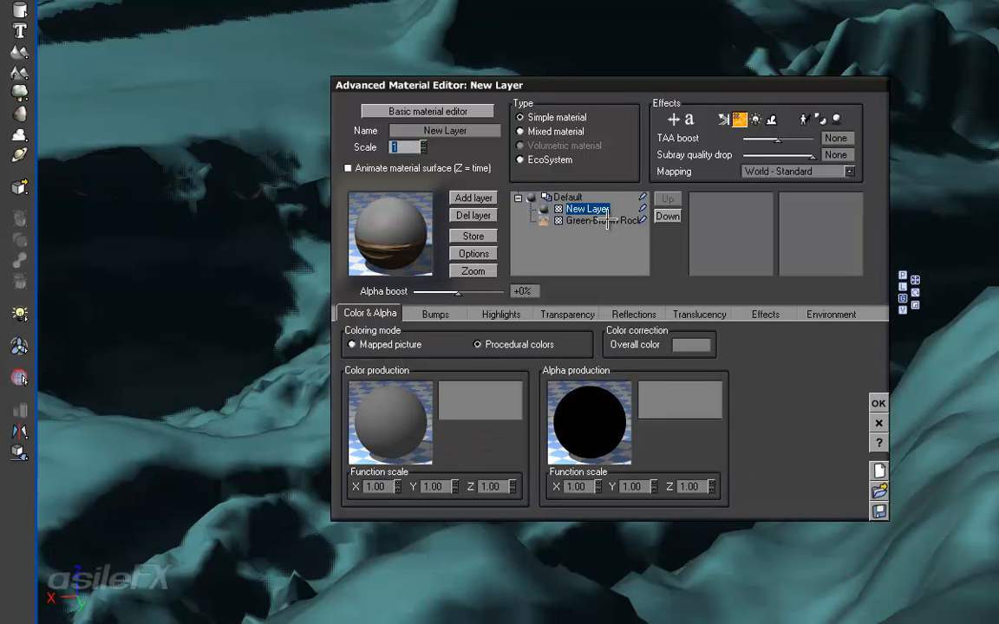
pyautogui.press('Return')
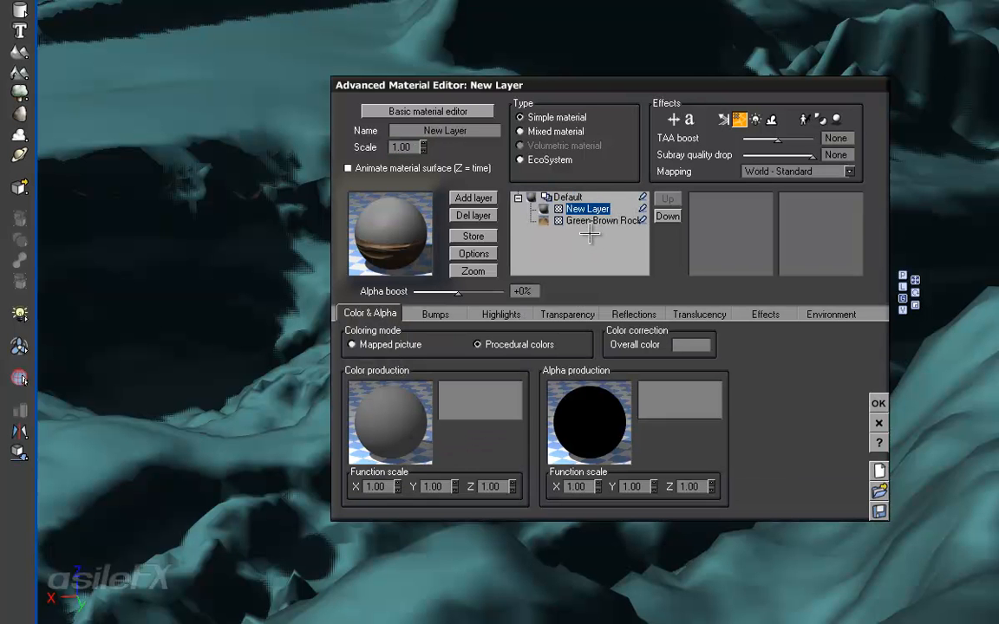
# Rename the new layer as Slope and set the lower limit of its altitude range to -1.00.
pyautogui.click(457, 130)
pyautogui.write('Slope')
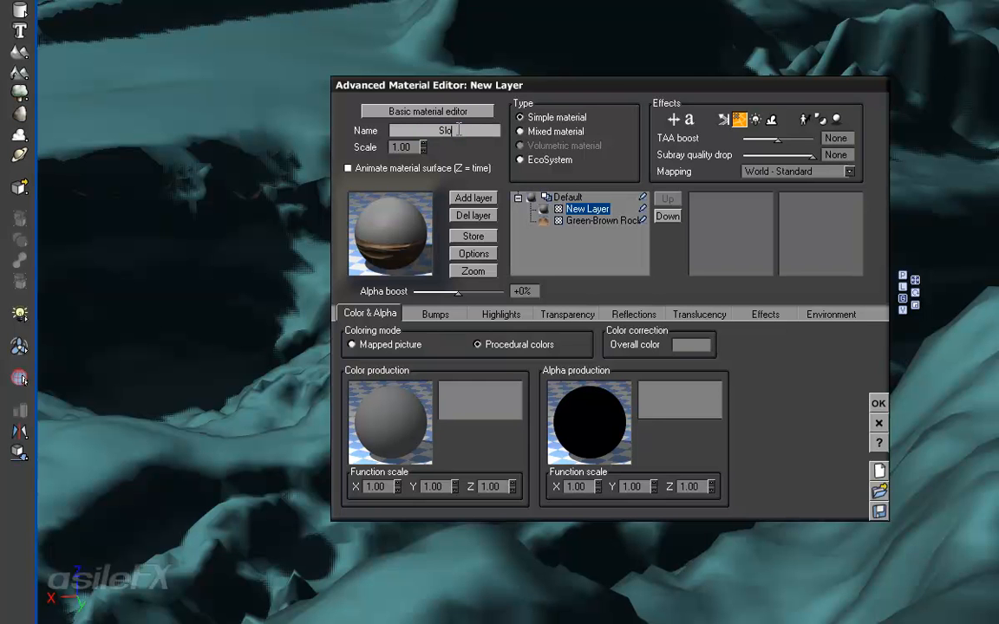
pyautogui.press('Return')
pyautogui.click(577, 253)
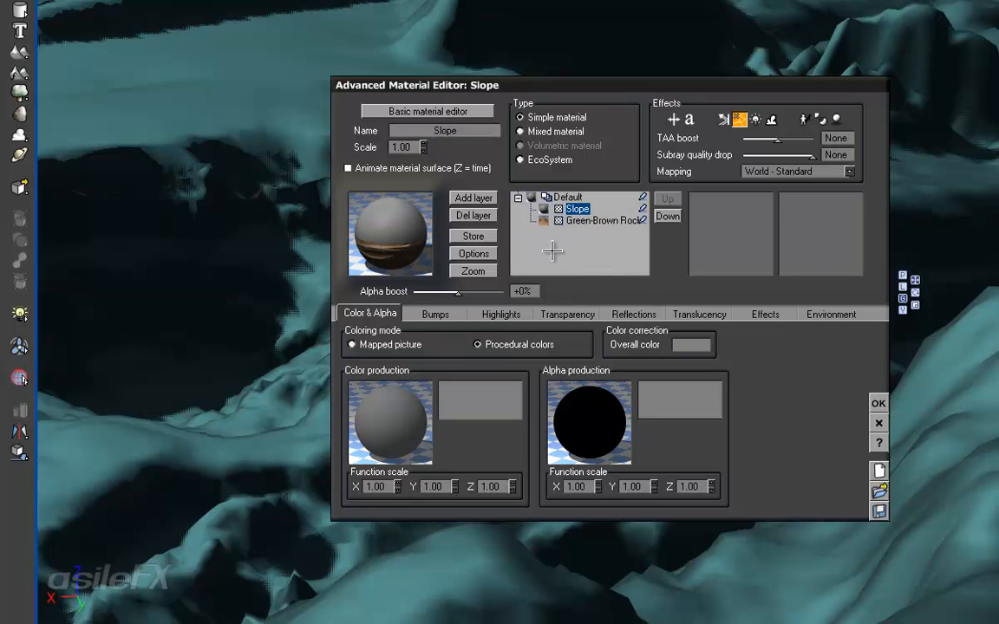
pyautogui.click(830, 315)
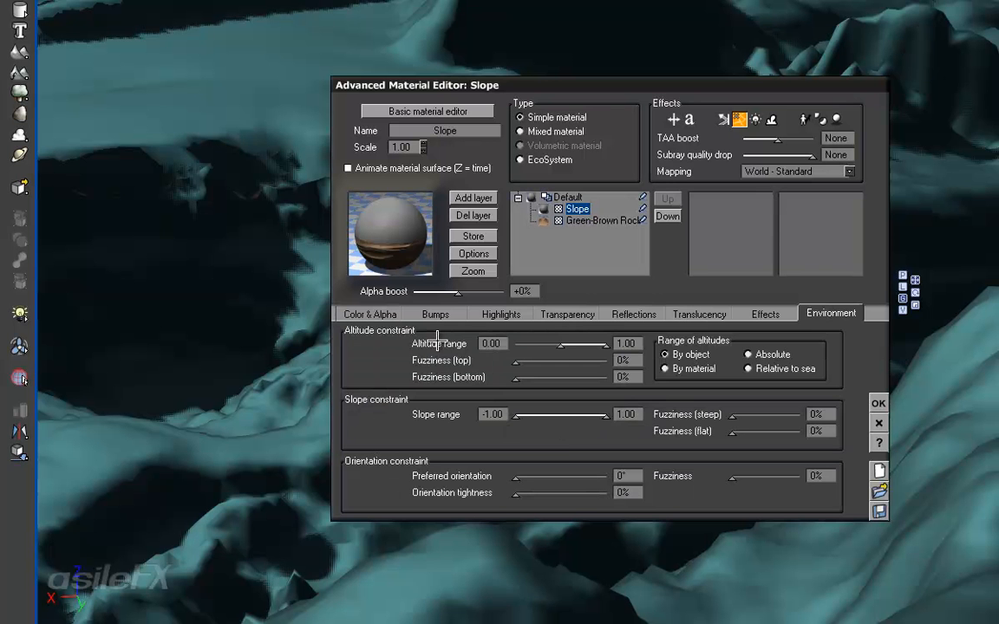
pyautogui.moveTo(554, 346); pyautogui.dragTo(522, 345)
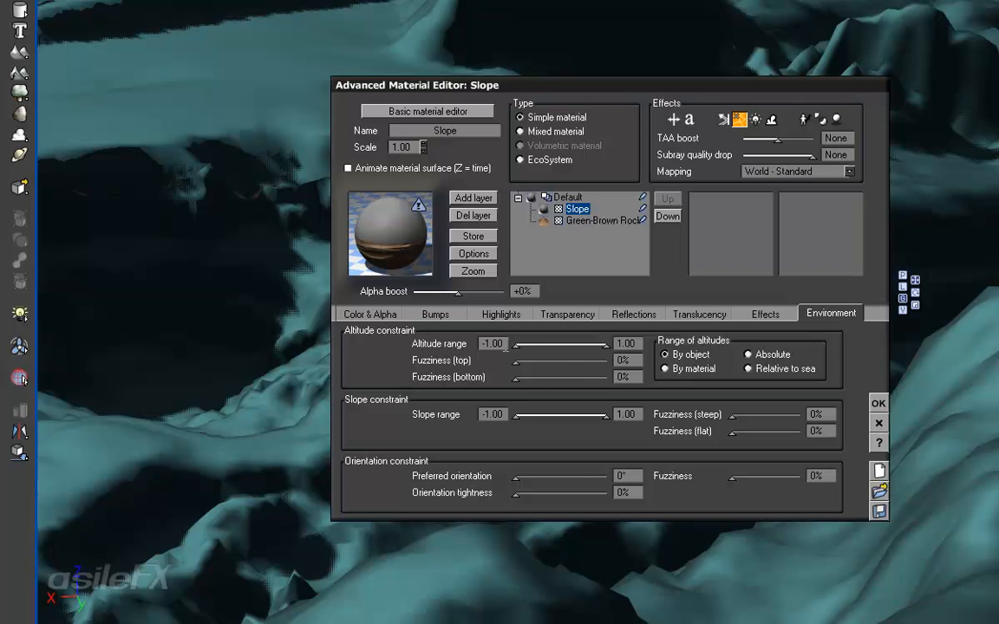
# Open the Slope layer's color map for editing and select the keycolor at position 1.00.
pyautogui.click(373, 314)
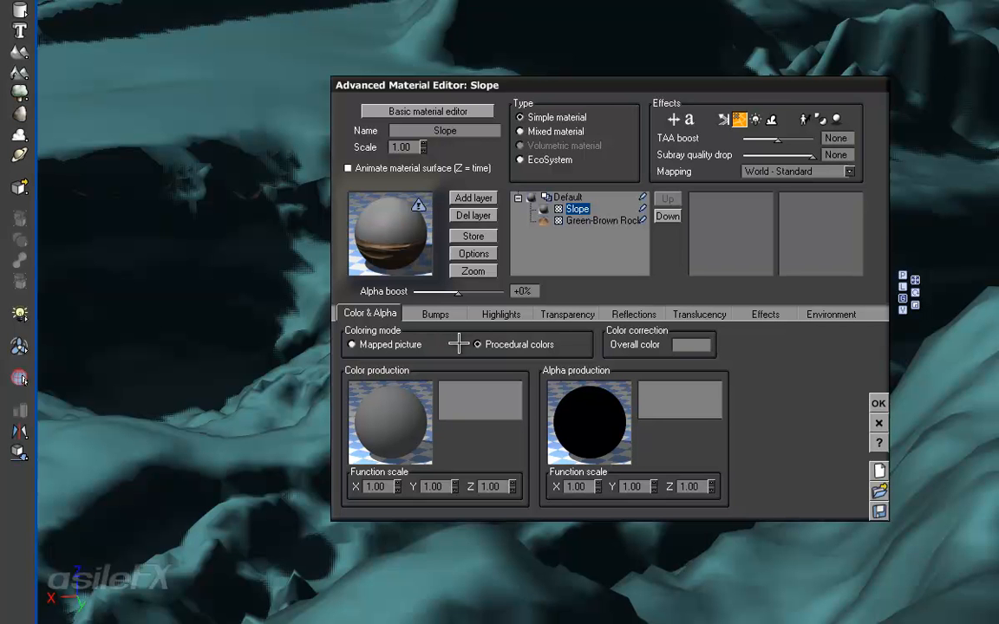
pyautogui.rightClick(418, 392)
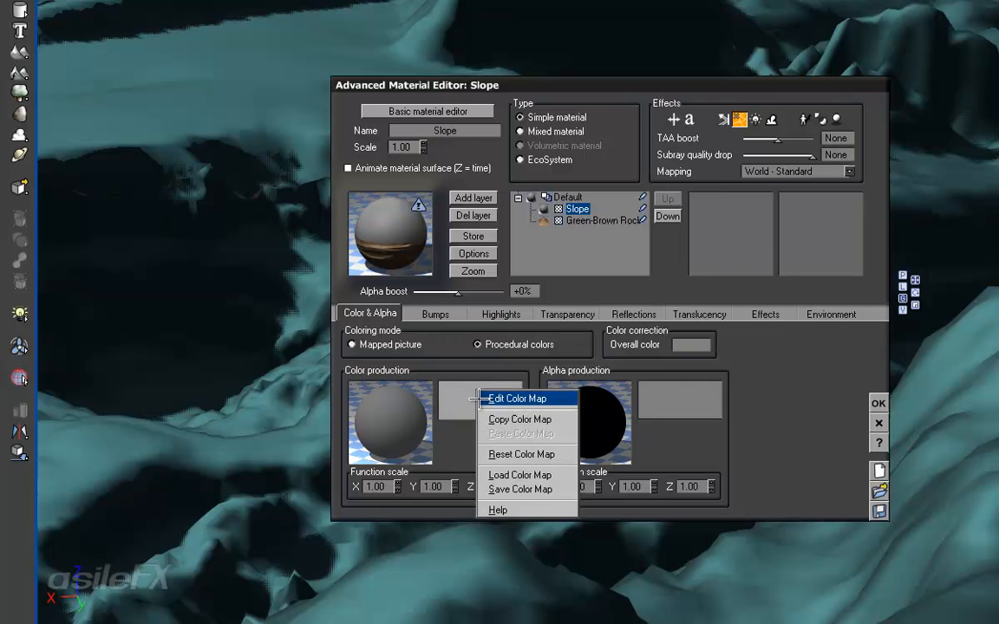
pyautogui.click(481, 398)
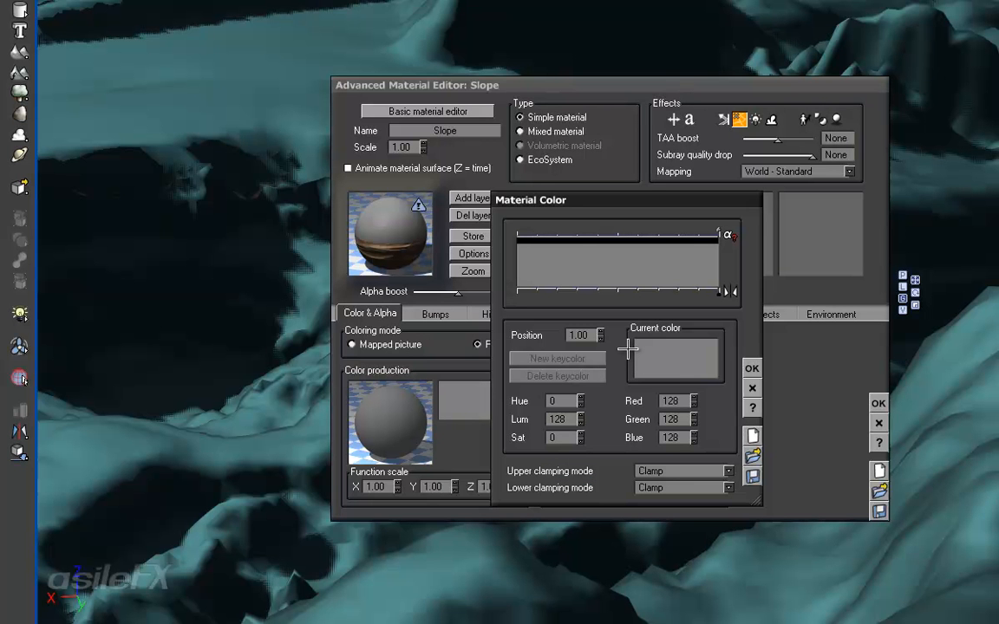
pyautogui.click(616, 290)
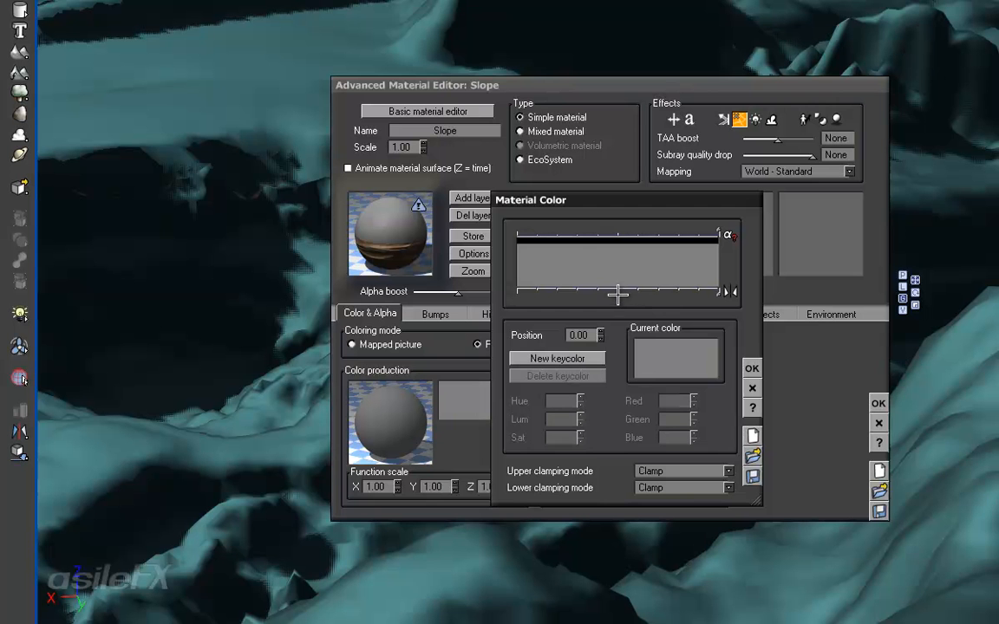
pyautogui.click(719, 292)
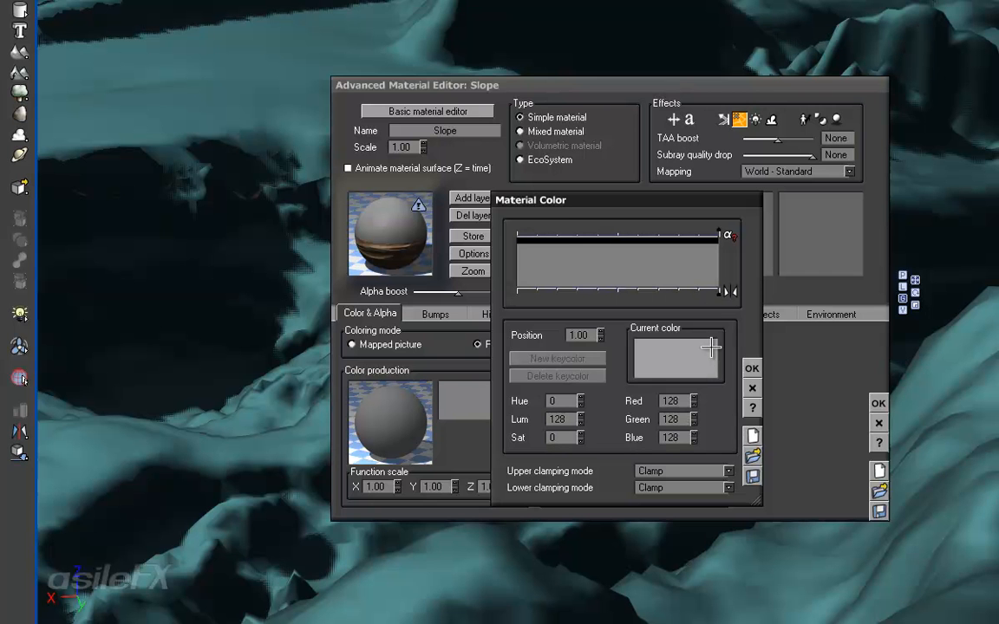
# Set the keycolor at position 1.00 to pure red, RGB 255, 0, 0.
pyautogui.click(665, 357)
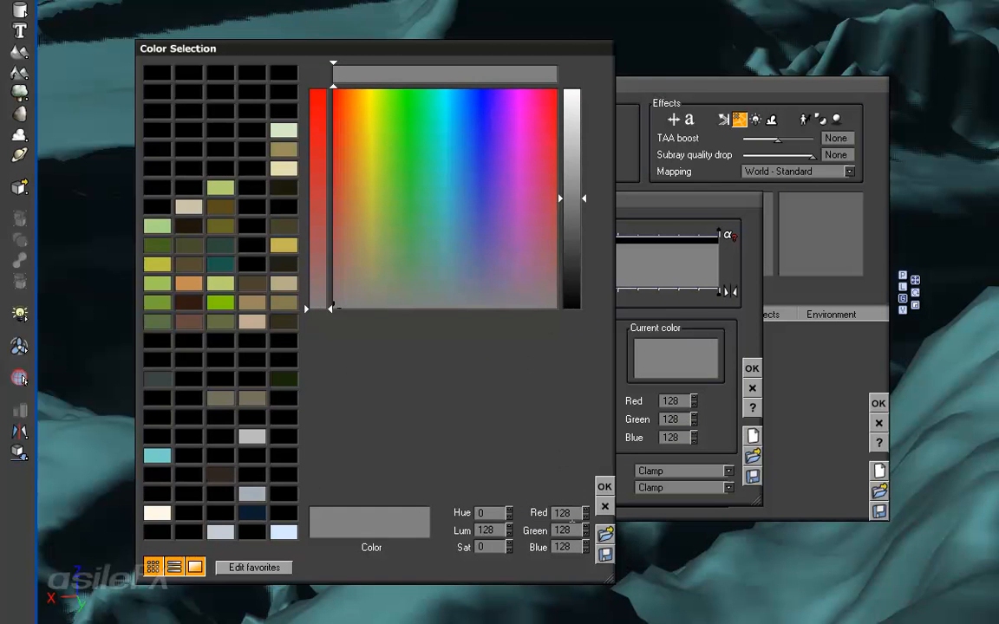
pyautogui.doubleClick(563, 512)
pyautogui.doubleClick(572, 546)
pyautogui.write('0')
pyautogui.doubleClick(571, 531)
pyautogui.write('0')
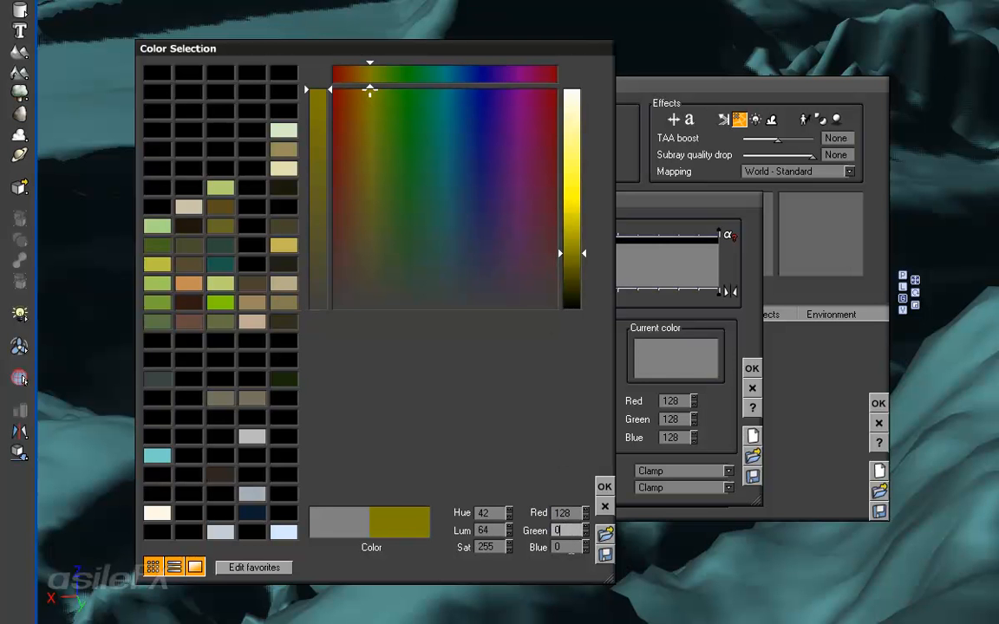
pyautogui.press('Return')
pyautogui.doubleClick(563, 512)
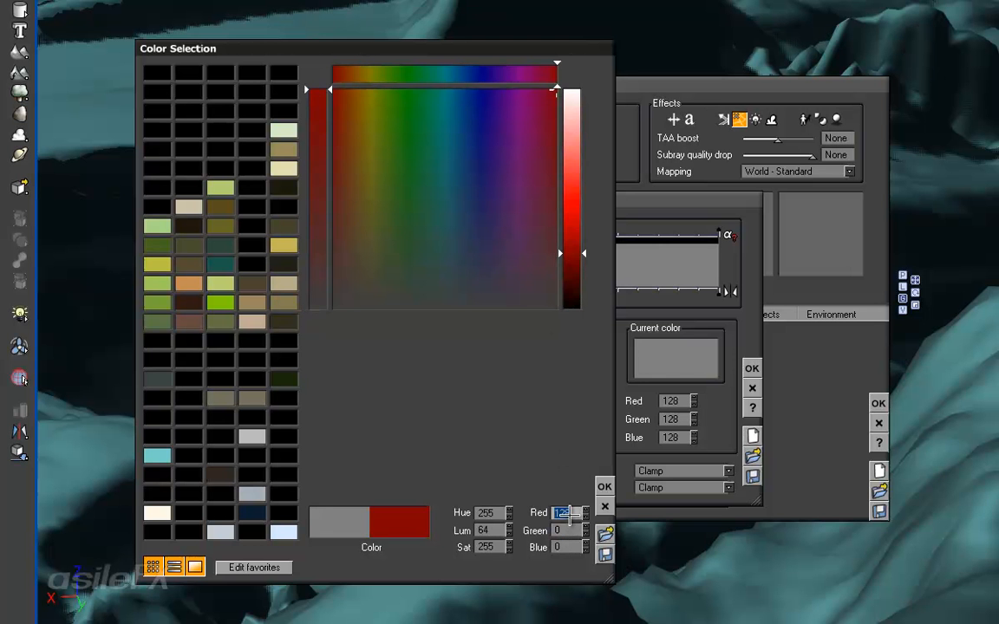
pyautogui.write('255')
pyautogui.press('Return')
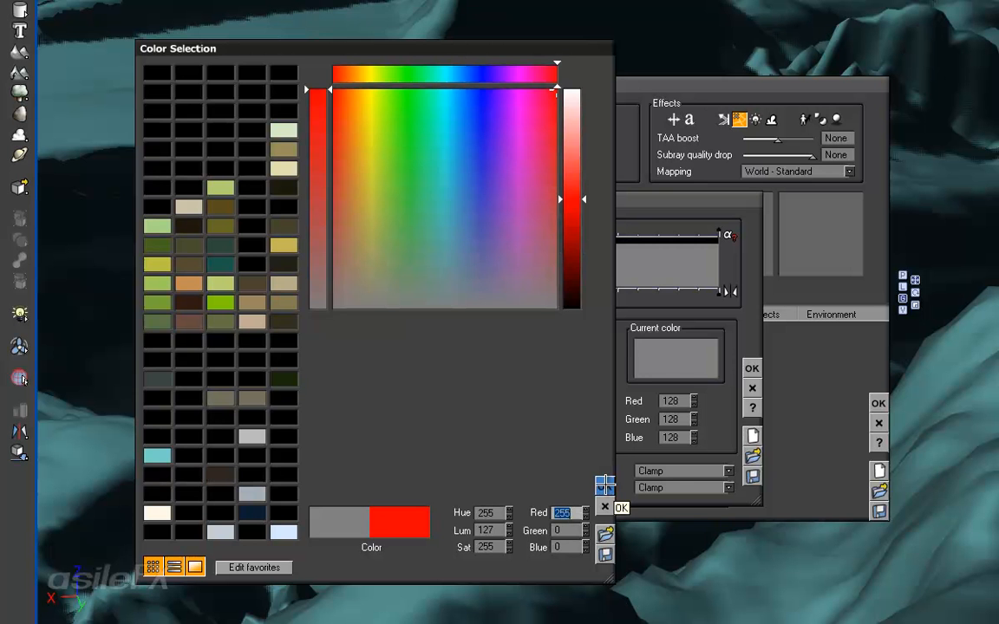
pyautogui.click(604, 485)
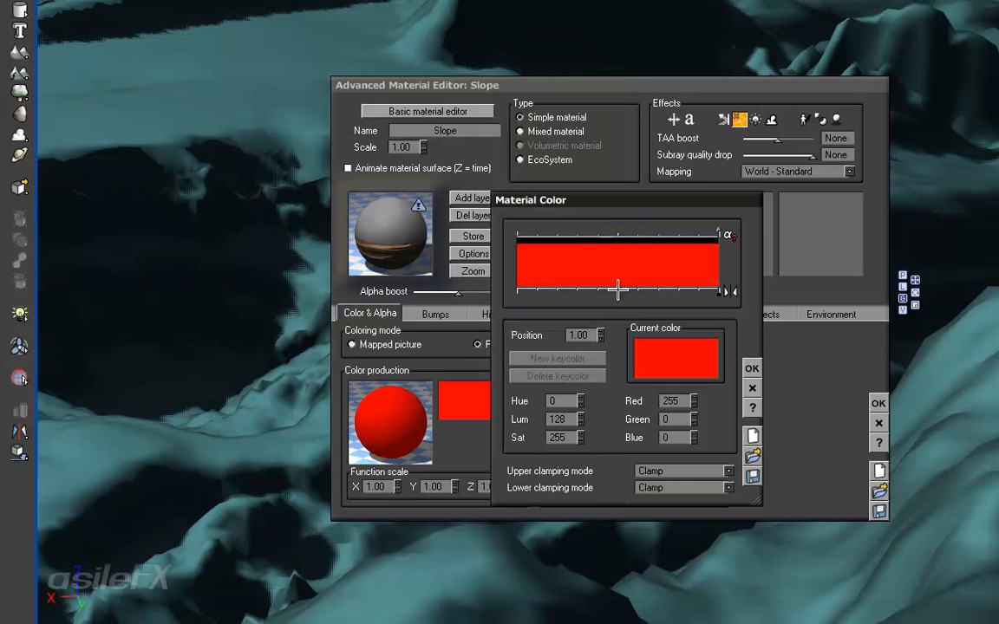
# Add a keycolor in the middle of the color map and set its position to 0.
pyautogui.click(633, 365)
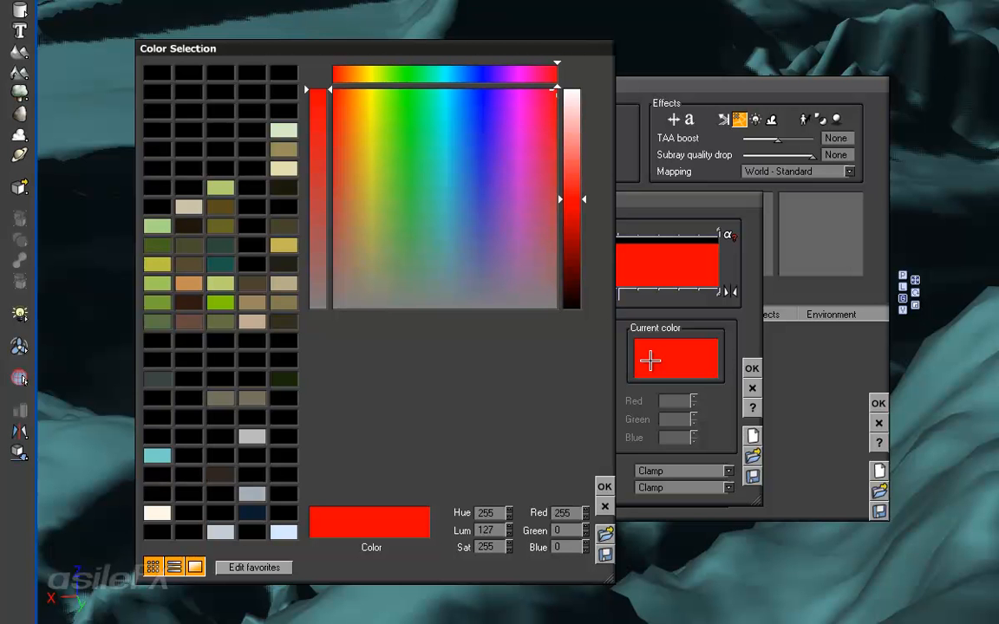
pyautogui.click(605, 486)
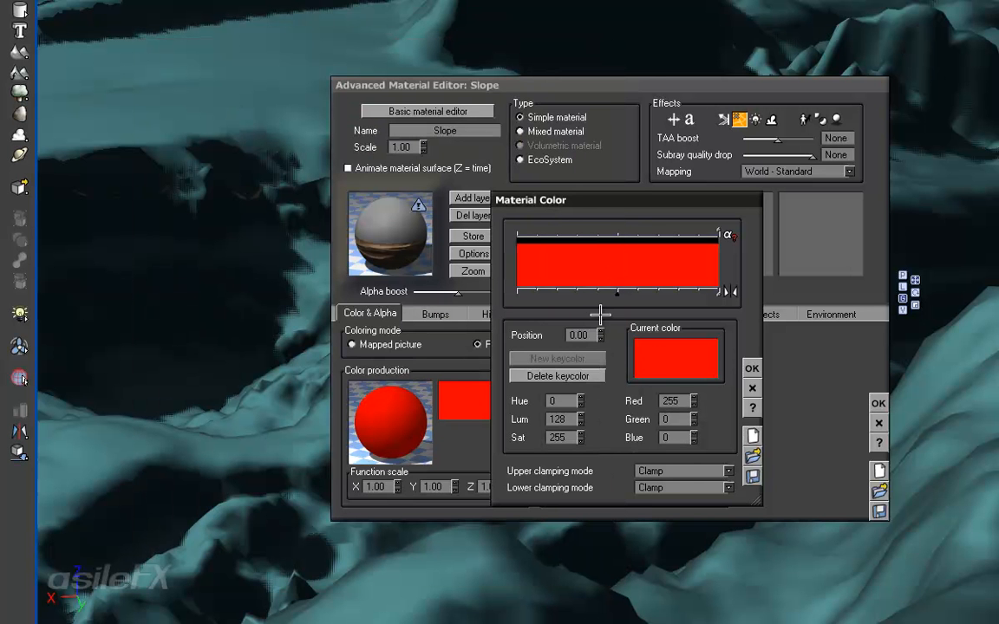
pyautogui.click(576, 334)
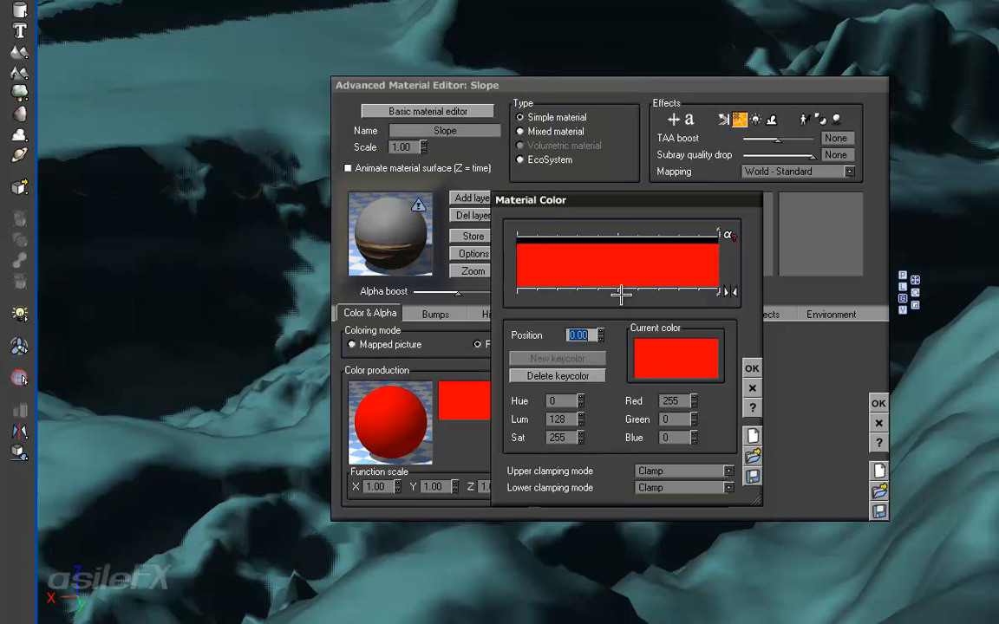
pyautogui.moveTo(618, 294); pyautogui.dragTo(628, 294)
pyautogui.click(589, 335)
pyautogui.write('0')
# Set the middle keycolor to pure blue, RGB 0, 0, 255.
pyautogui.rightClick(673, 352)
pyautogui.click(693, 358)
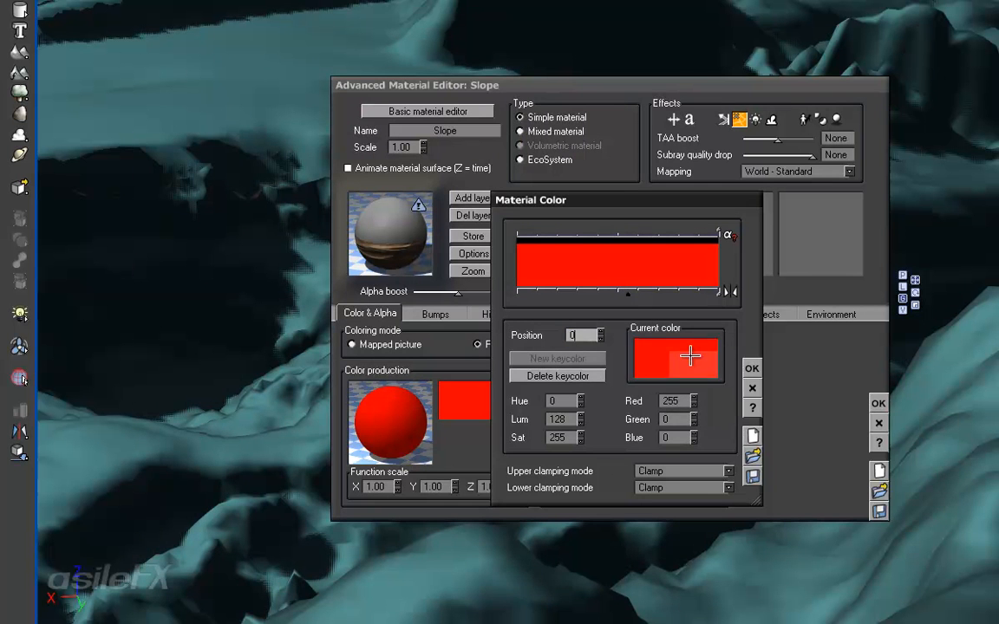
pyautogui.click(565, 513)
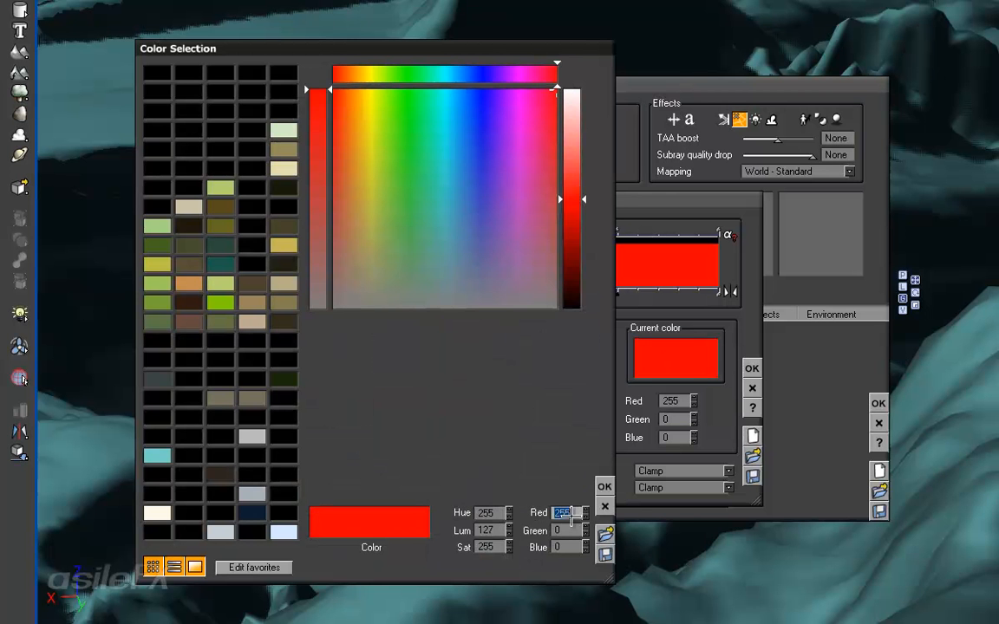
pyautogui.write('0')
pyautogui.click(567, 547)
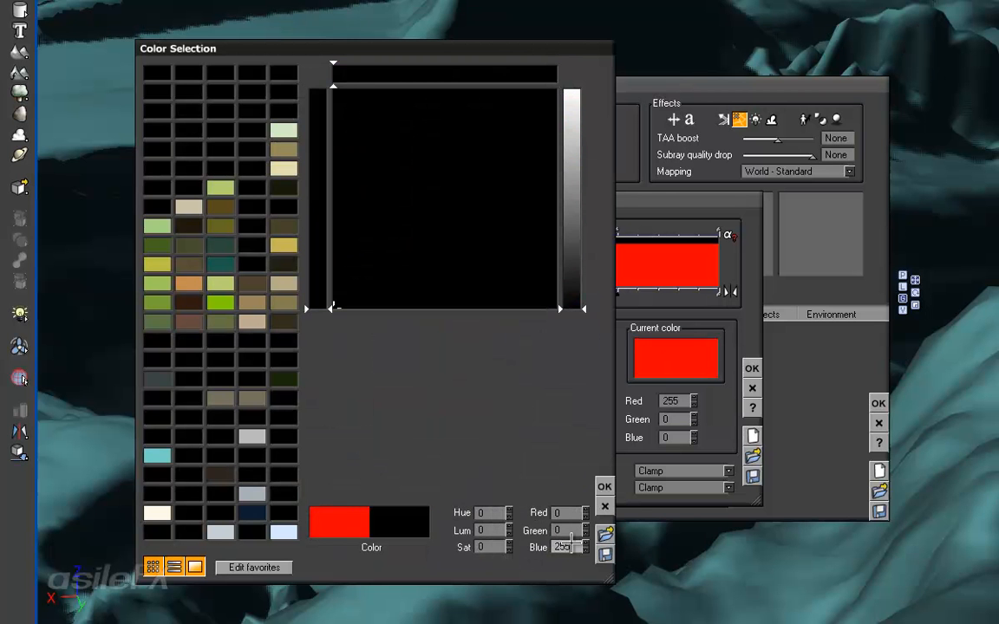
pyautogui.click(565, 516)
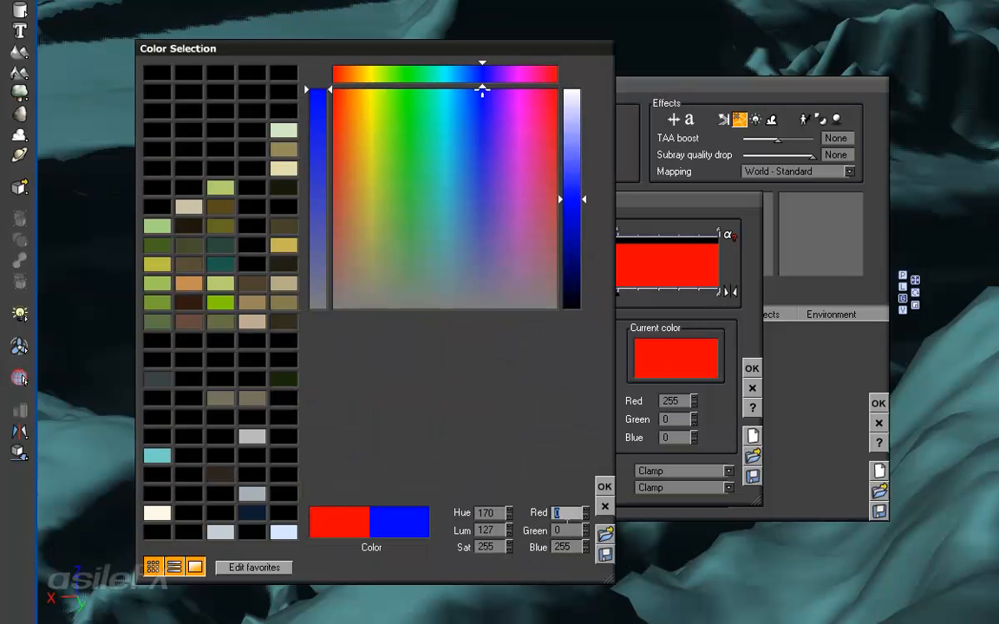
pyautogui.click(565, 531)
pyautogui.click(604, 485)
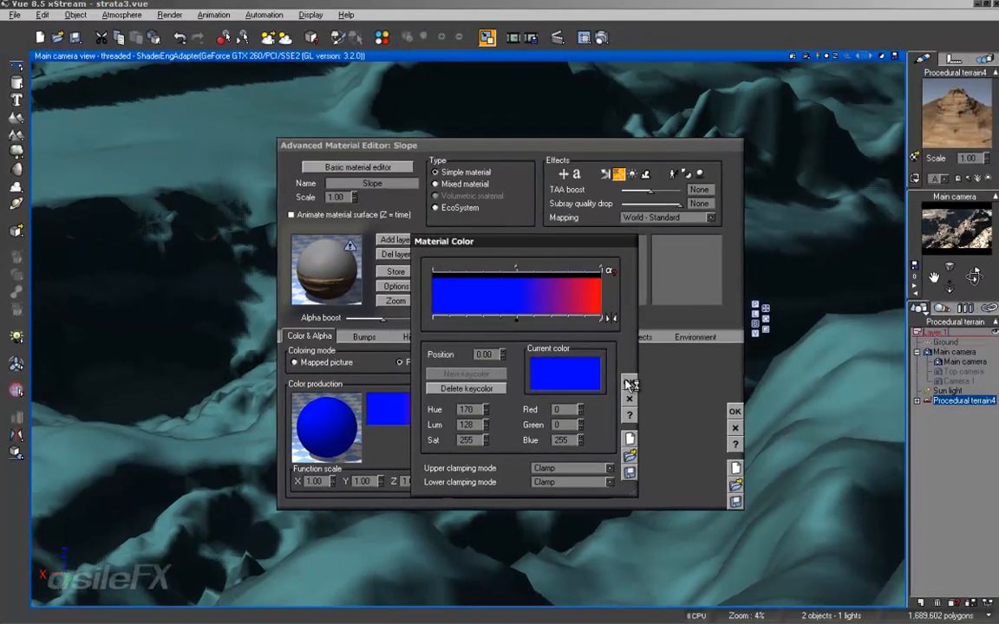
# Accept the edited color map and display the terrain's numerical Z=>Y and Z=>X axis settings.
pyautogui.click(747, 368)
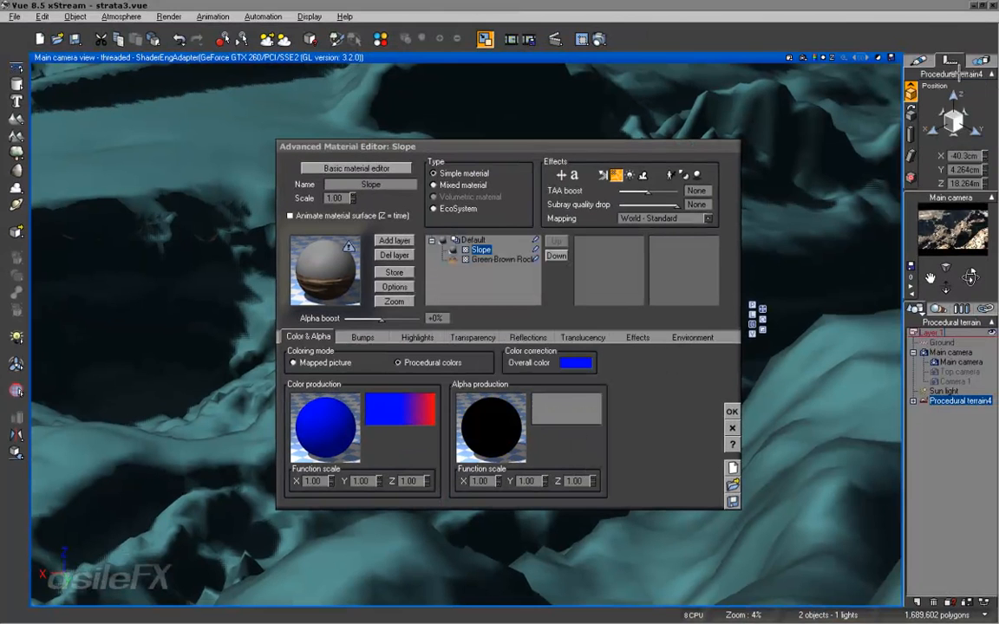
pyautogui.click(949, 59)
pyautogui.click(910, 155)
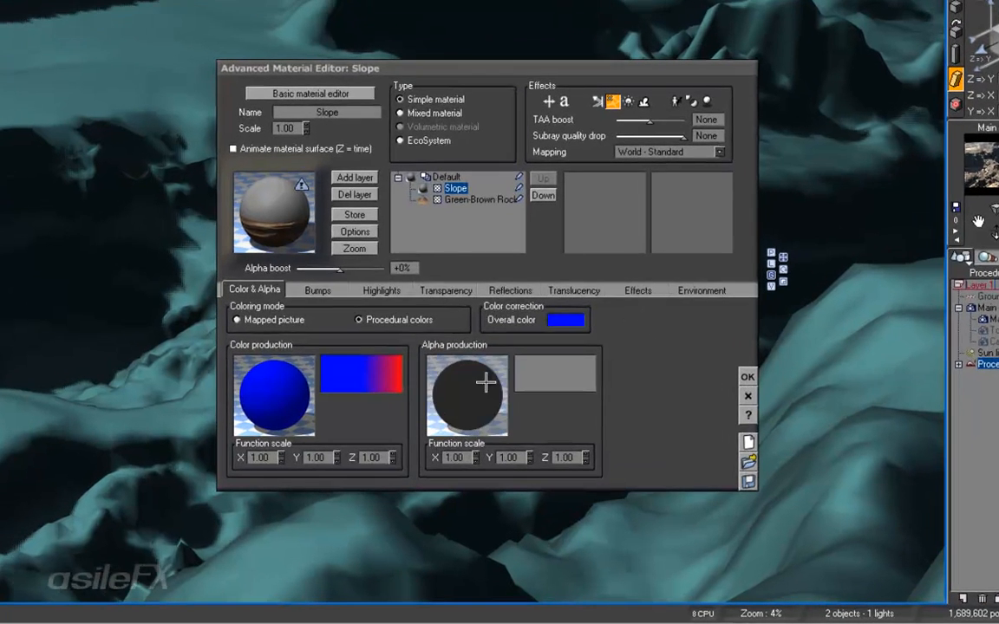
# Reopen the Slope color map and add a red keycolor, RGB 255, 0, 0, near its lower end at about -0.98.
pyautogui.rightClick(385, 399)
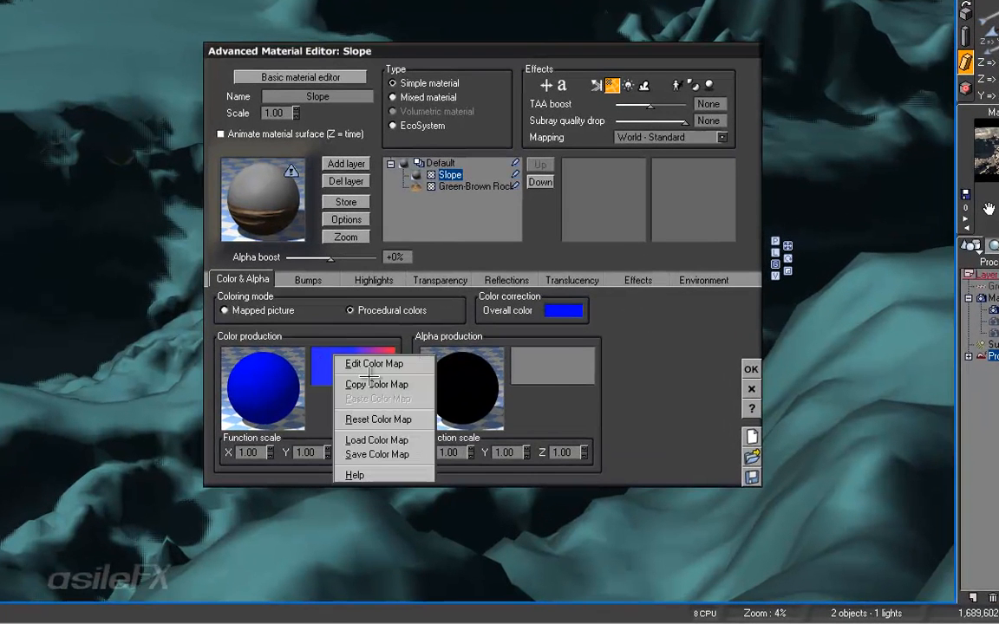
pyautogui.click(374, 365)
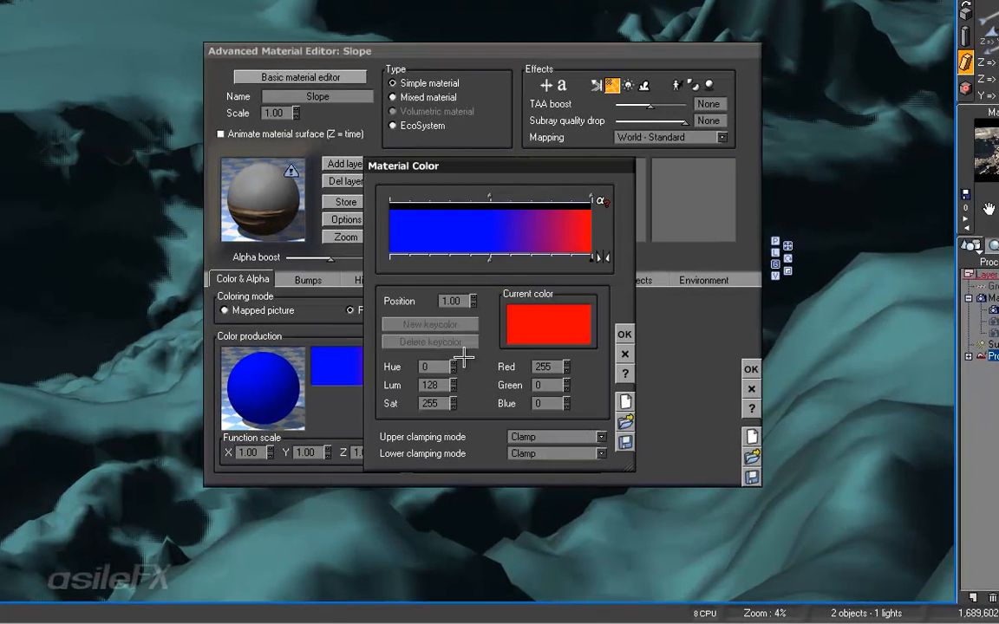
pyautogui.doubleClick(389, 258)
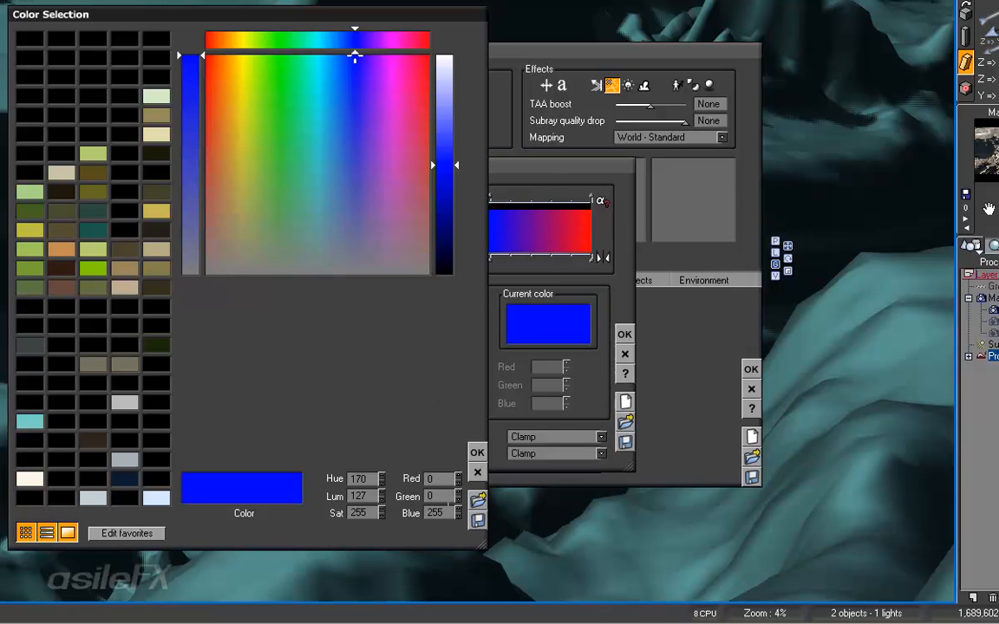
pyautogui.click(440, 478)
pyautogui.write('255')
pyautogui.press('Return')
pyautogui.click(441, 513)
pyautogui.write('0')
pyautogui.press('Return')
pyautogui.click(476, 451)
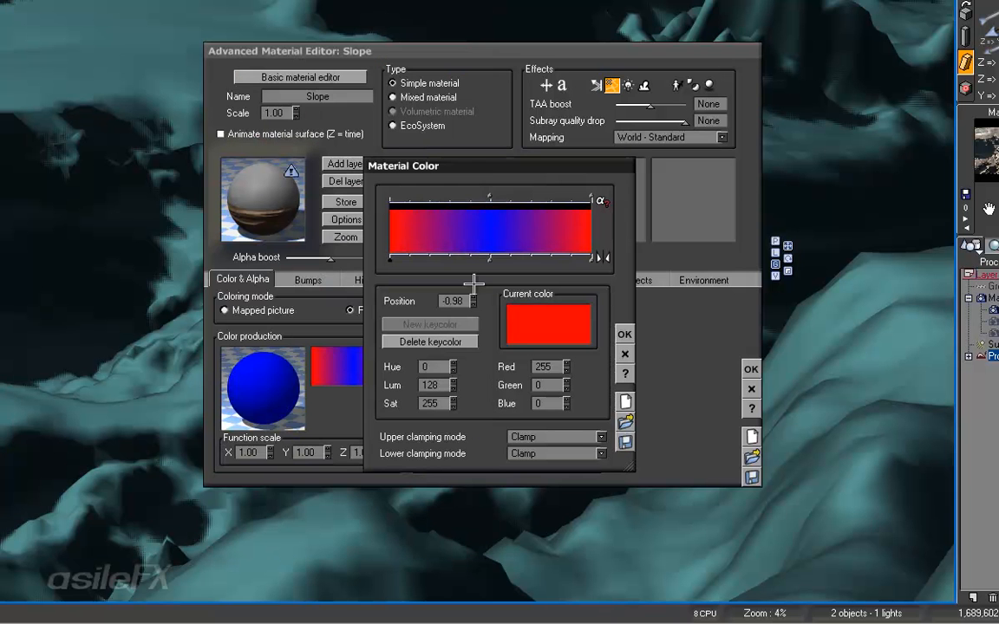
# Move the new red keycolor to the very start of the color map and check the middle and upper-end keycolors.
pyautogui.moveTo(392, 258); pyautogui.dragTo(352, 234)
pyautogui.doubleClick(456, 300)
pyautogui.click(490, 257)
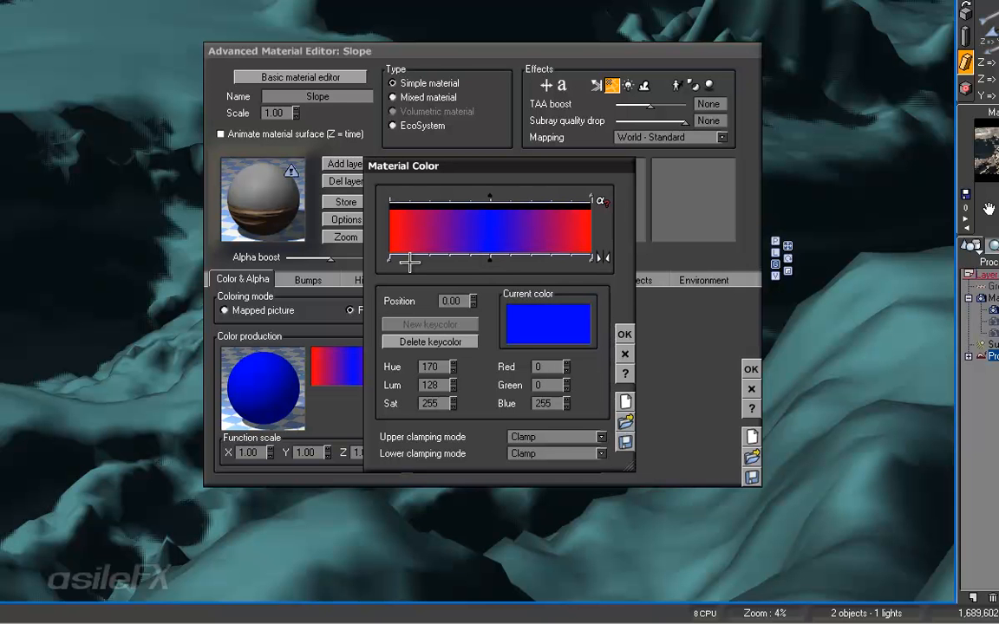
pyautogui.click(391, 258)
pyautogui.click(592, 259)
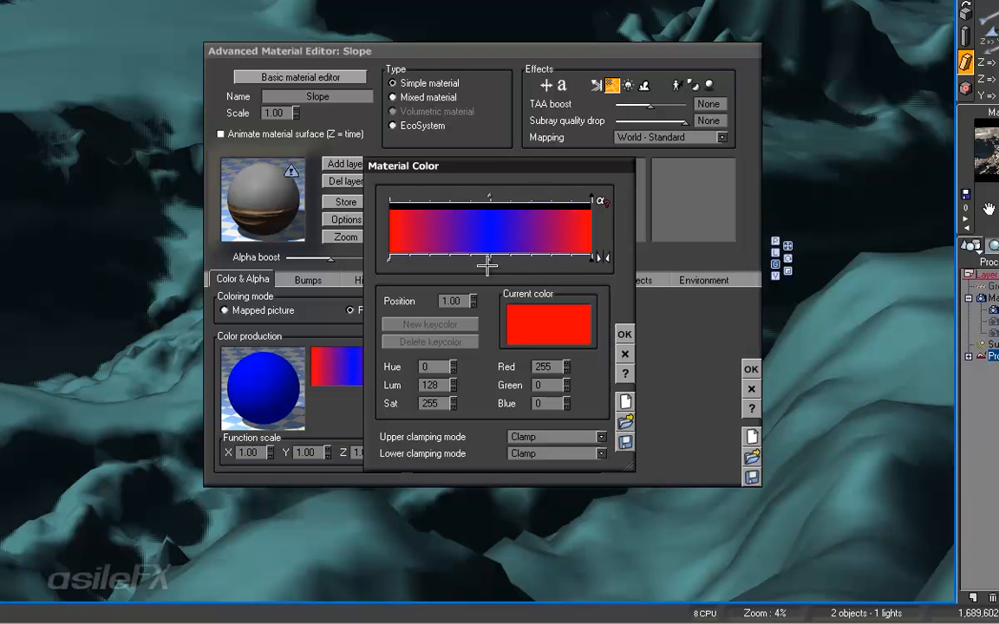
# Add a keycolor at about 0.52, between blue and the upper red, and set it to green, RGB 0, 255, 0.
pyautogui.click(539, 257)
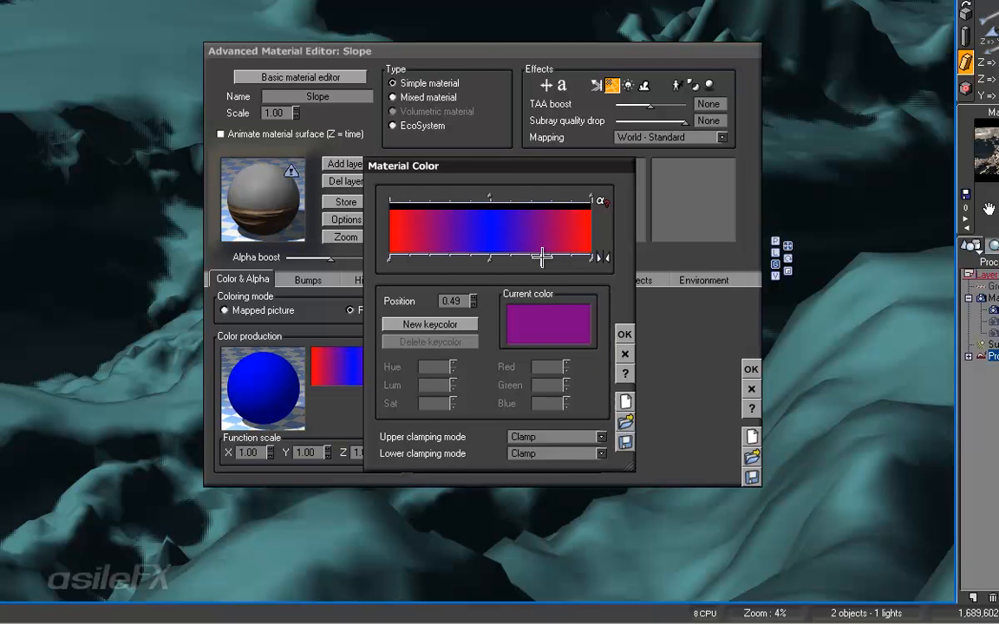
pyautogui.doubleClick(542, 256)
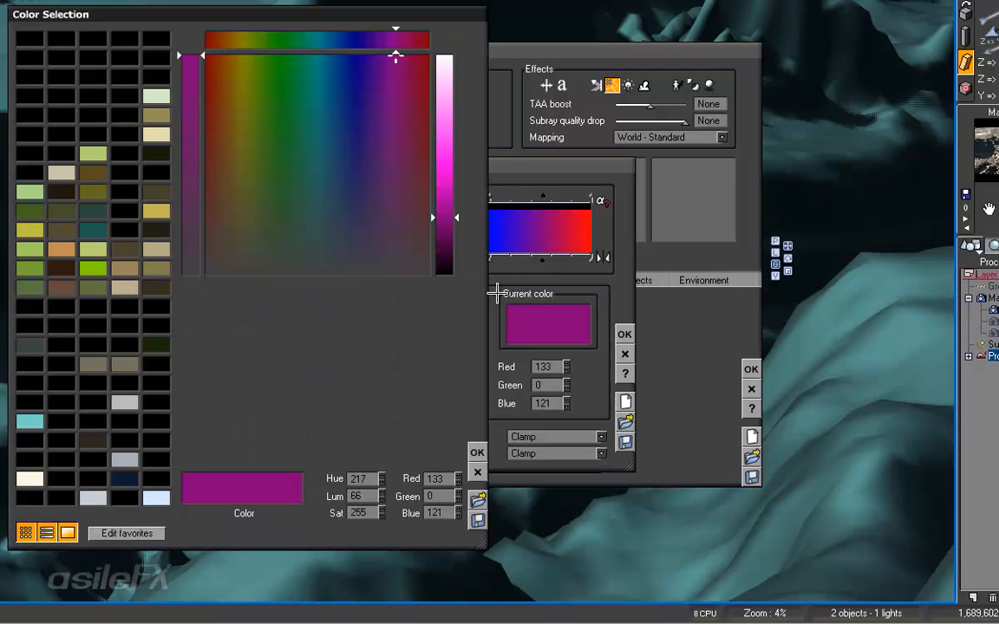
pyautogui.doubleClick(437, 478)
pyautogui.write('0')
pyautogui.doubleClick(438, 513)
pyautogui.write('0')
pyautogui.doubleClick(438, 497)
pyautogui.write('255')
pyautogui.press('Return')
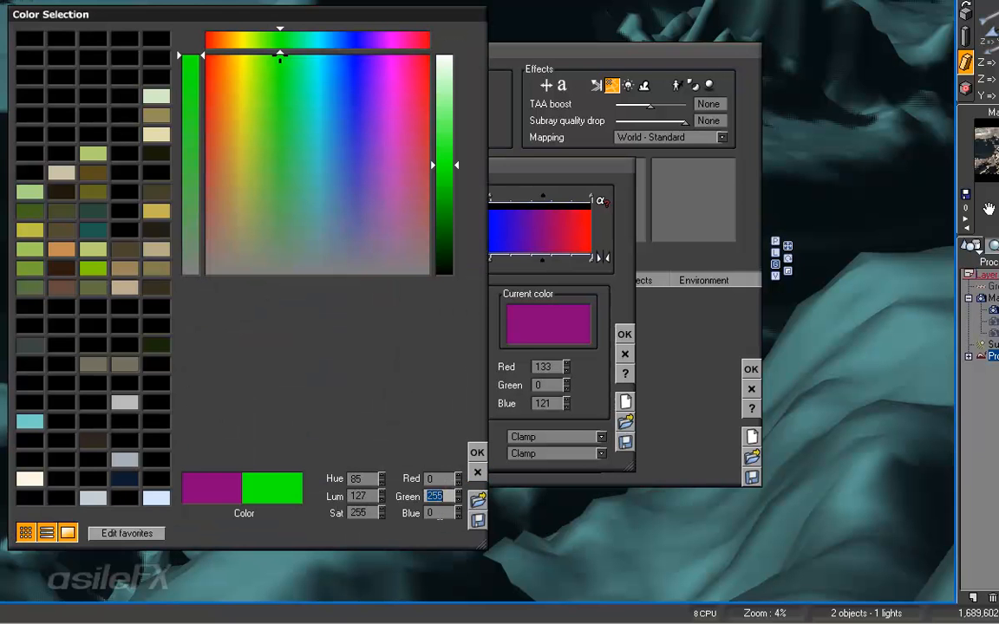
pyautogui.click(477, 451)
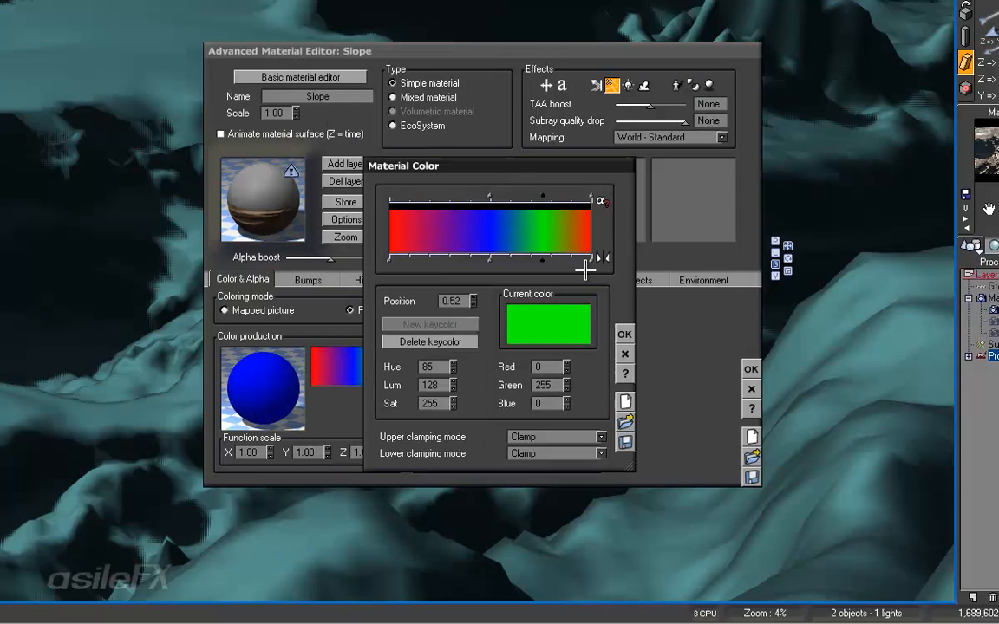
# Set the green keycolor's position to 0.5.
pyautogui.doubleClick(451, 301)
pyautogui.write('.5')
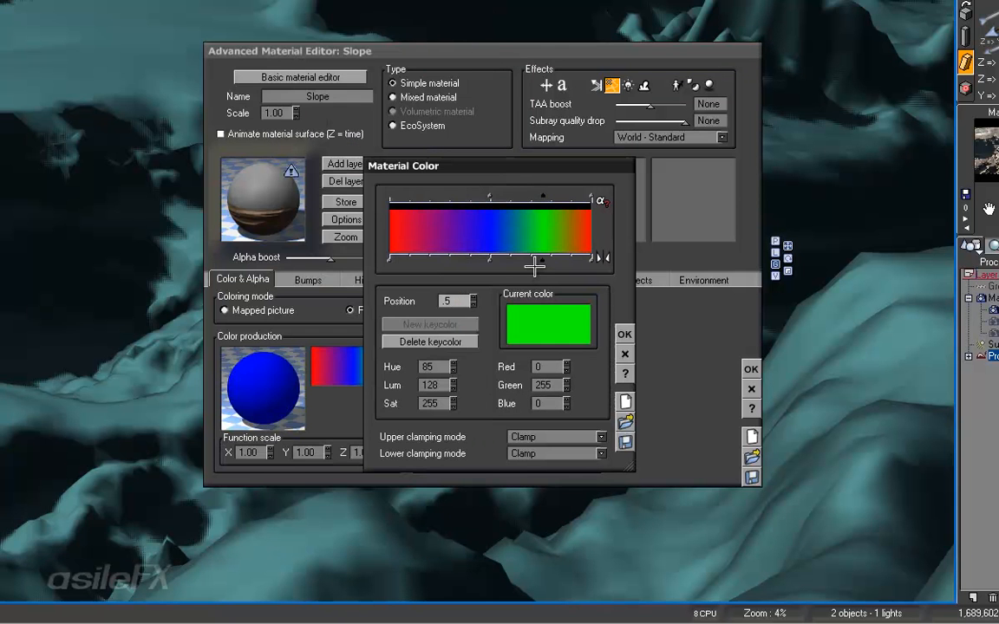
pyautogui.press('Return')
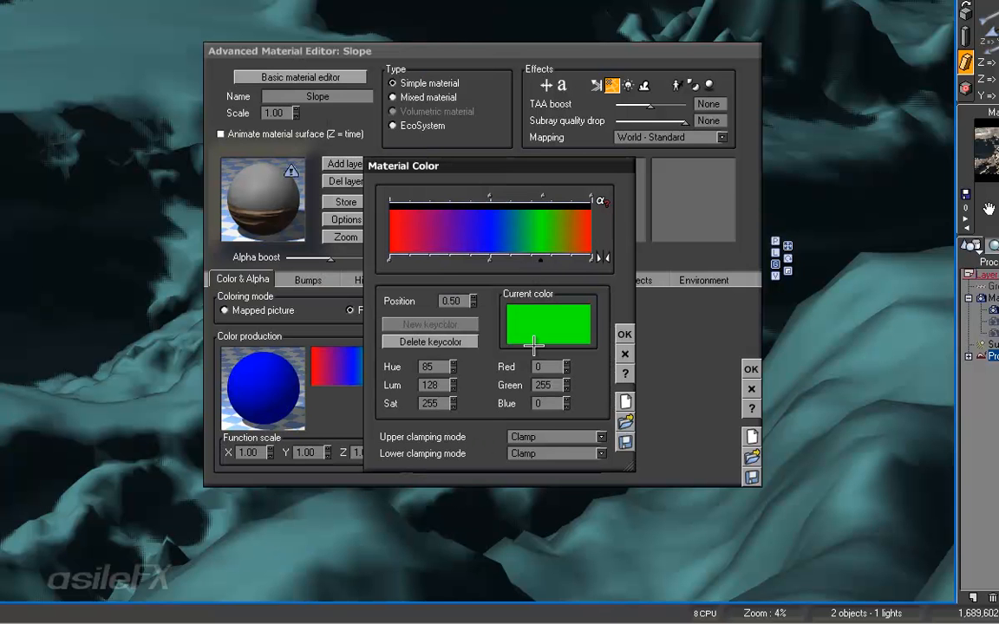
# Add a keycolor at about -0.55, between the lower red and blue, and set it to green, RGB 0, 255, 0.
pyautogui.click(433, 259)
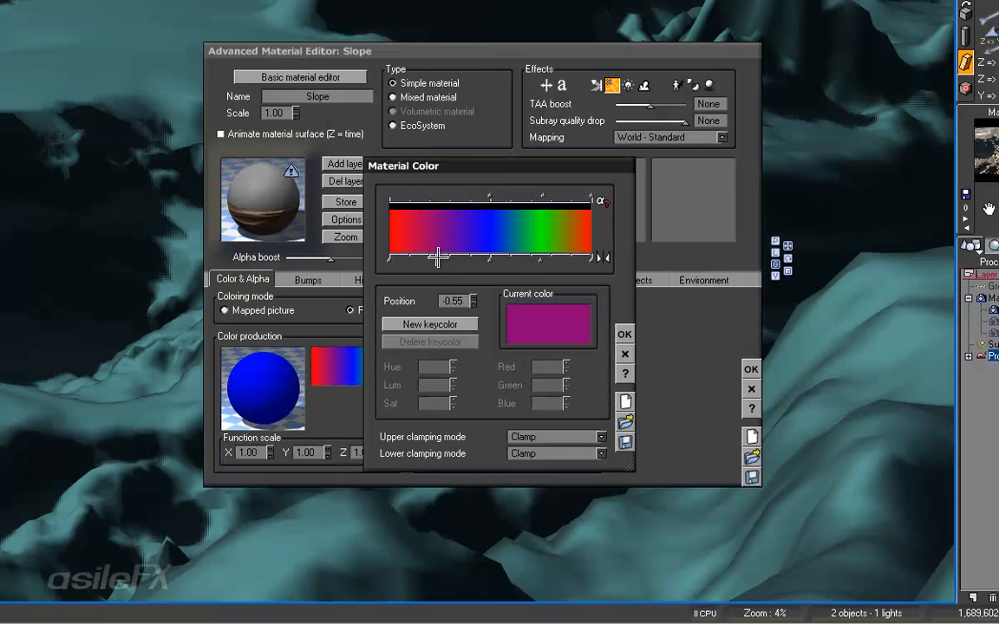
pyautogui.doubleClick(438, 257)
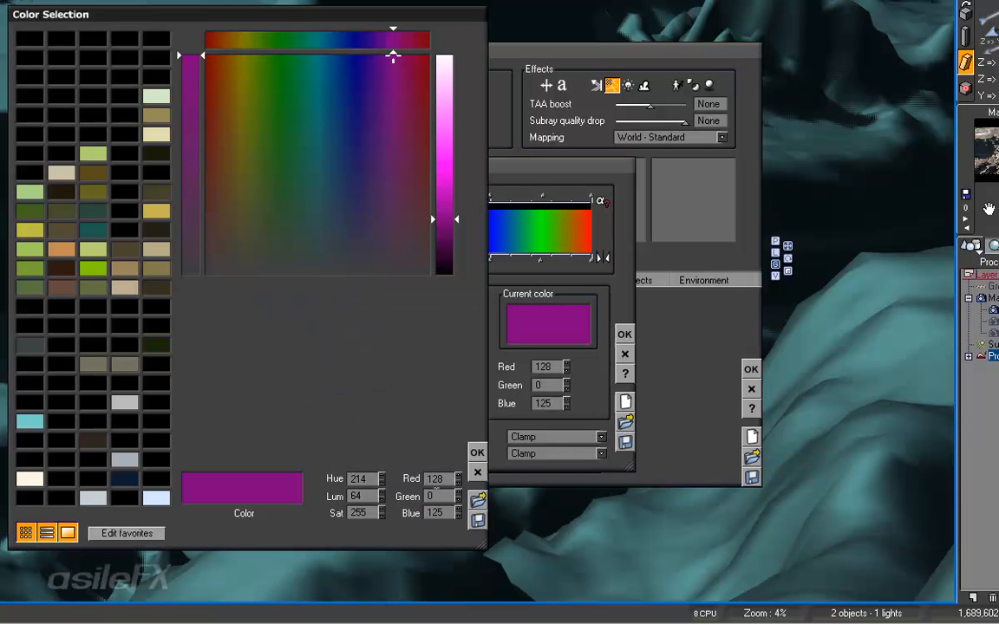
pyautogui.write('0')
pyautogui.doubleClick(436, 513)
pyautogui.write('0')
pyautogui.doubleClick(436, 495)
pyautogui.write('255')
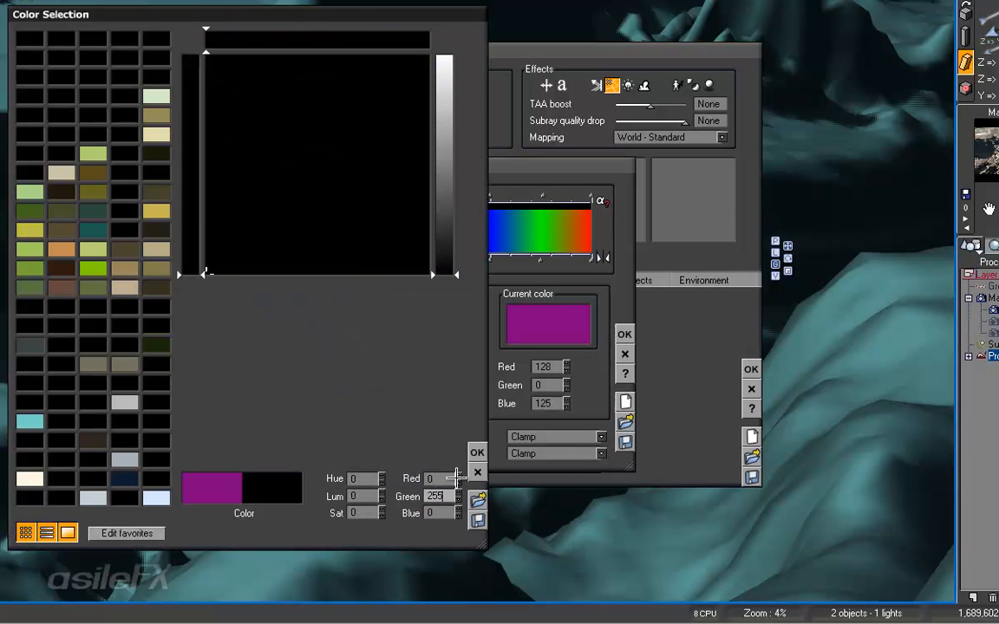
pyautogui.press('Return')
pyautogui.click(476, 452)
# Set the lower green keycolor's position to -0.5 and accept the color map.
pyautogui.doubleClick(452, 300)
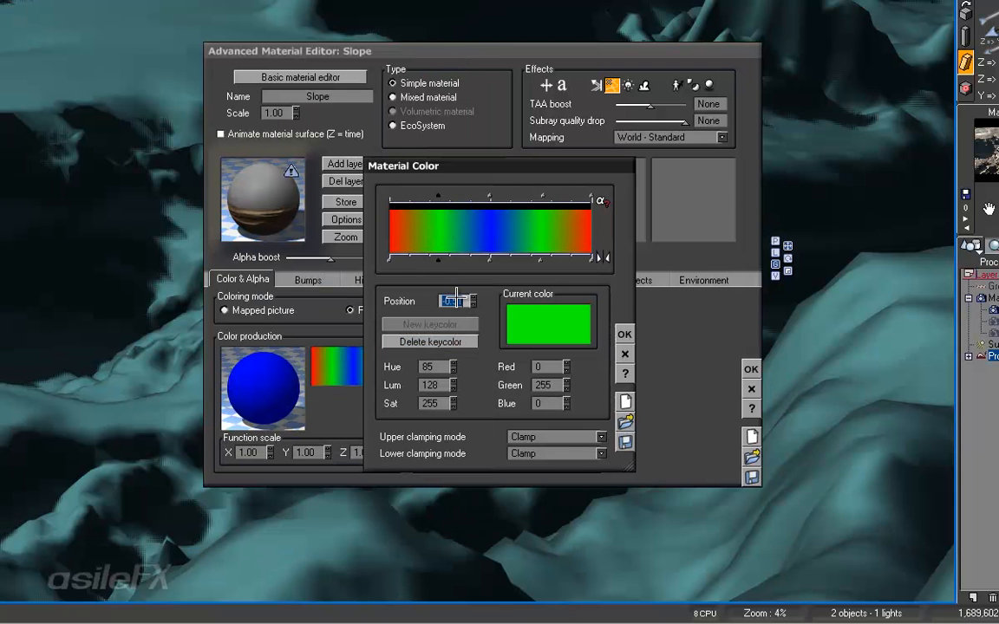
pyautogui.write('-.5')
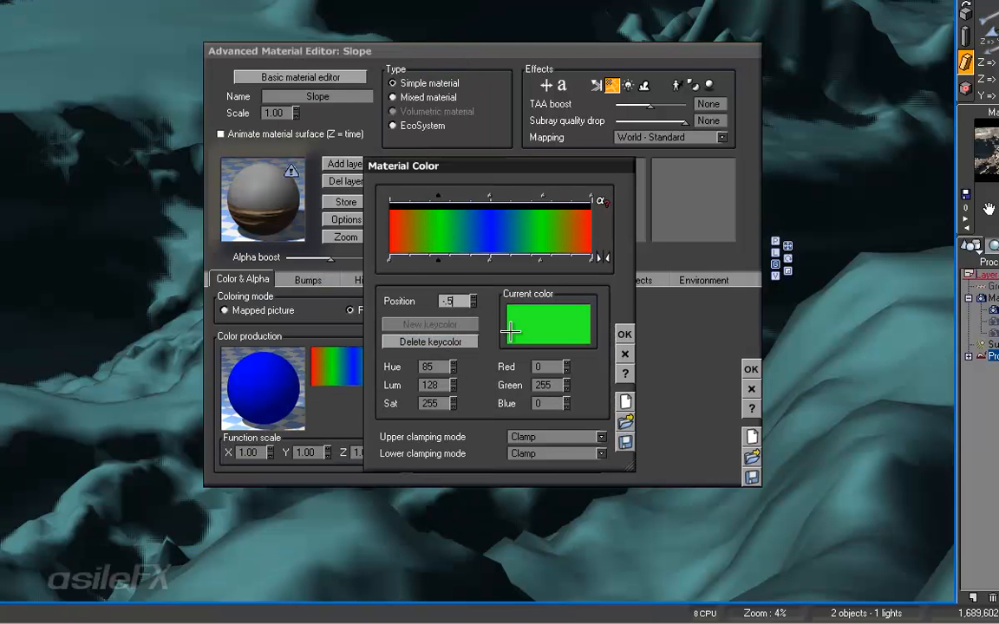
pyautogui.press('Return')
pyautogui.click(624, 334)
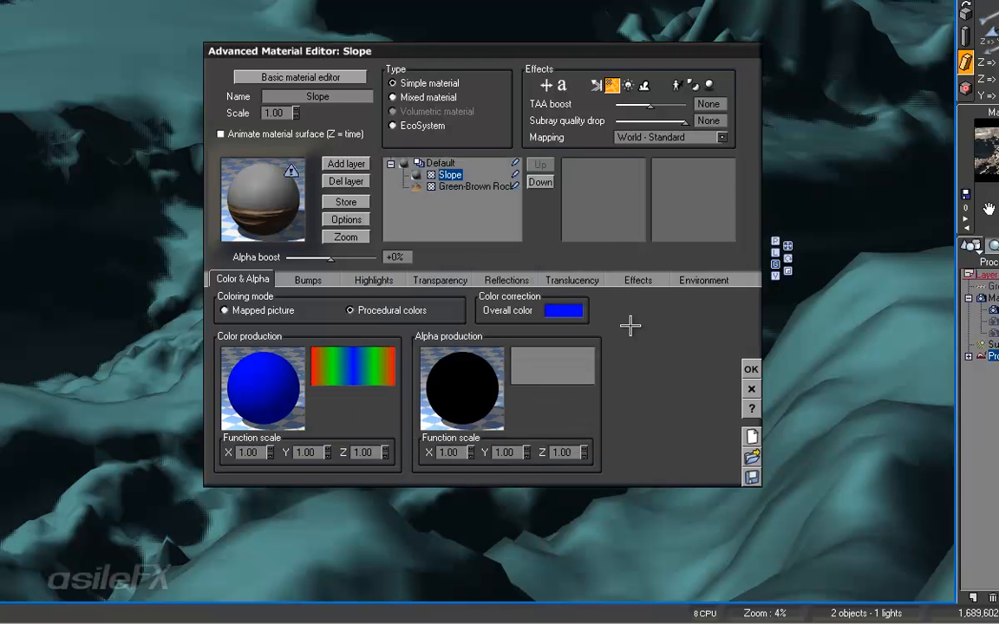
# In the Slope layer's color production function, replace the constant node with the Slope input feeding the Filter, and accept the function.
pyautogui.rightClick(288, 364)
pyautogui.click(300, 375)
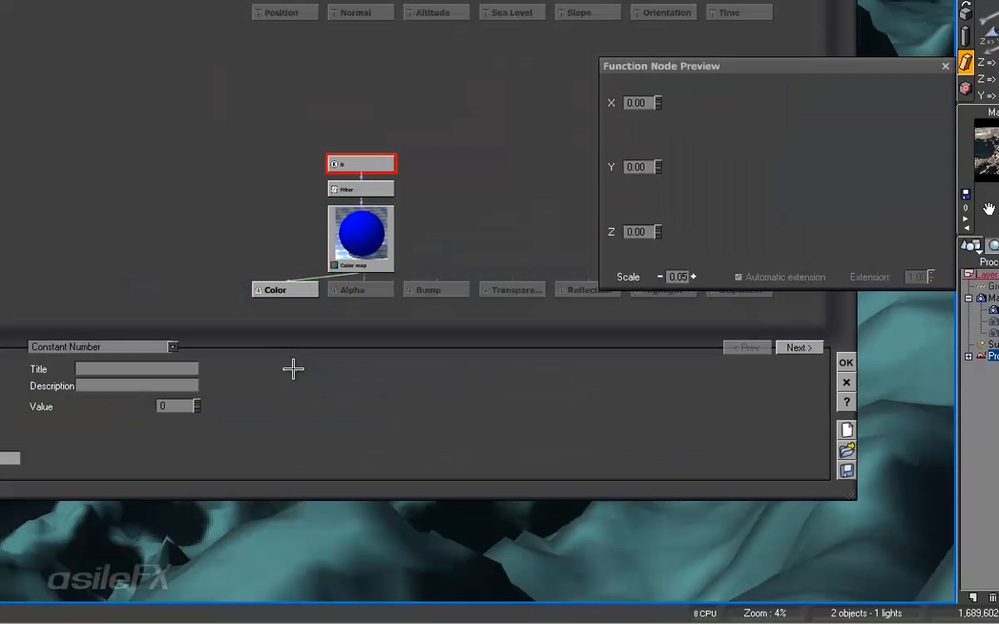
pyautogui.moveTo(450, 128); pyautogui.dragTo(276, 185)
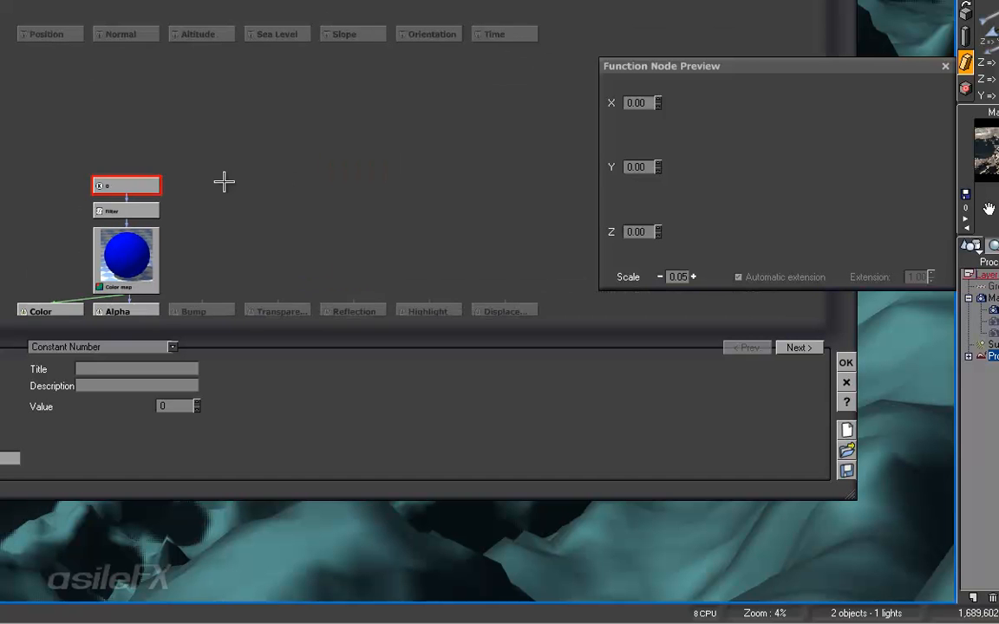
pyautogui.moveTo(124, 184); pyautogui.dragTo(355, 140)
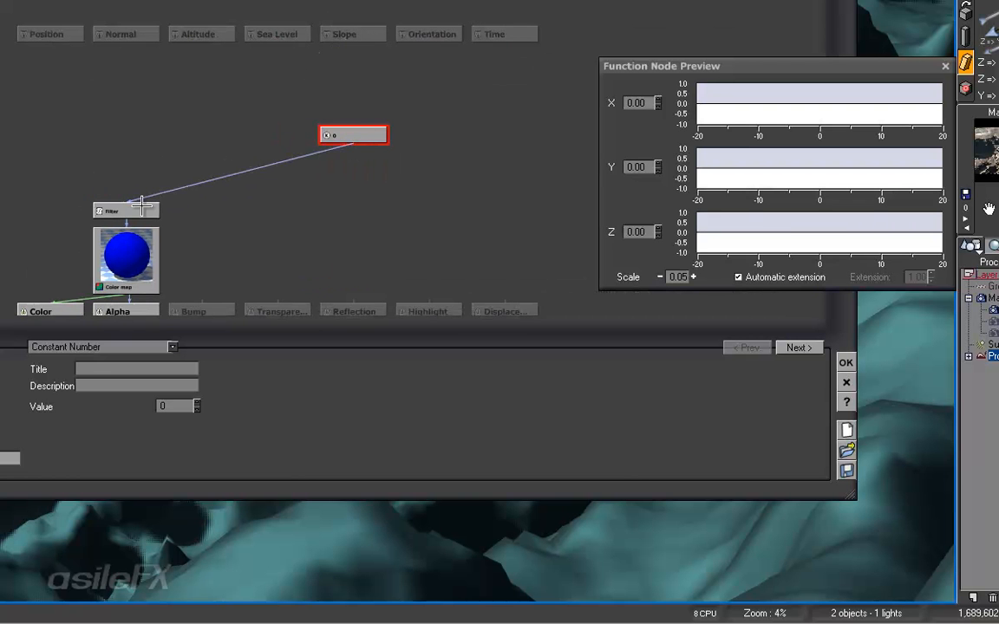
pyautogui.moveTo(349, 142); pyautogui.dragTo(352, 35)
pyautogui.press('Delete')
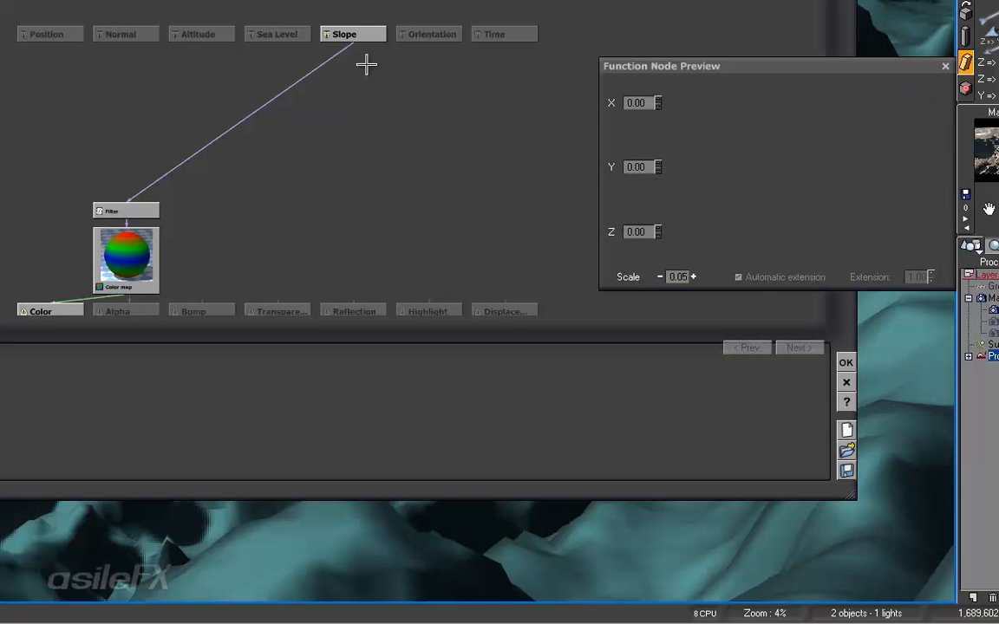
pyautogui.click(846, 360)
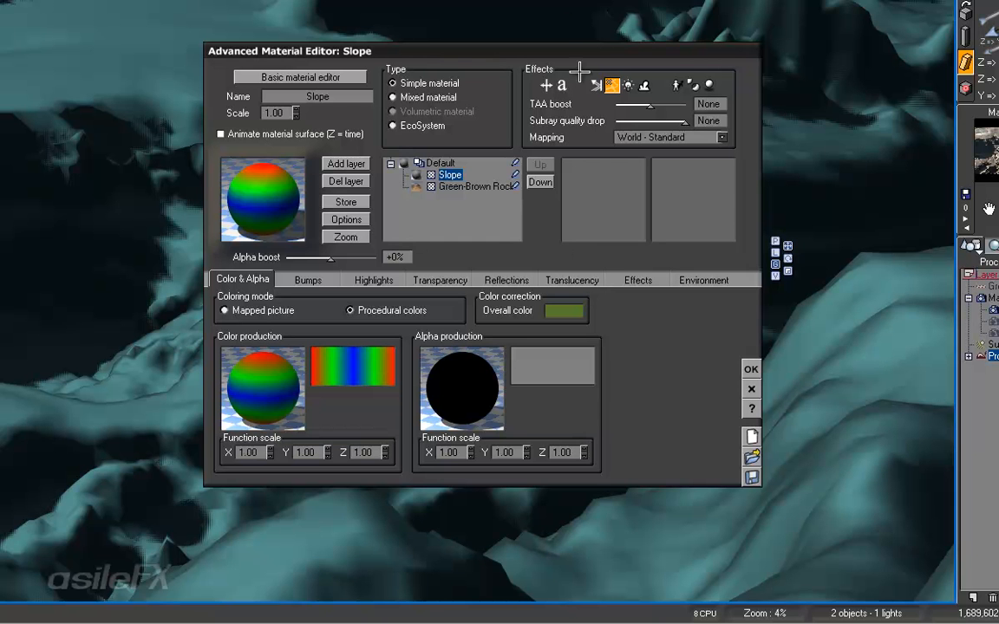
# Enable the Slope layer's lighting and atmosphere effect options, accept the material, render the scene and close the render.
pyautogui.click(628, 85)
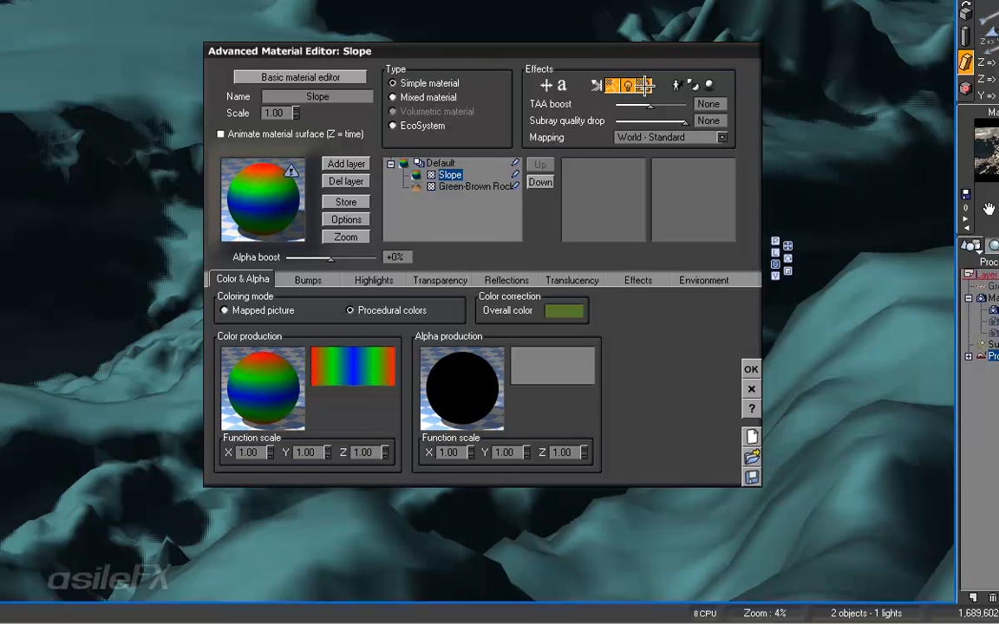
pyautogui.click(749, 369)
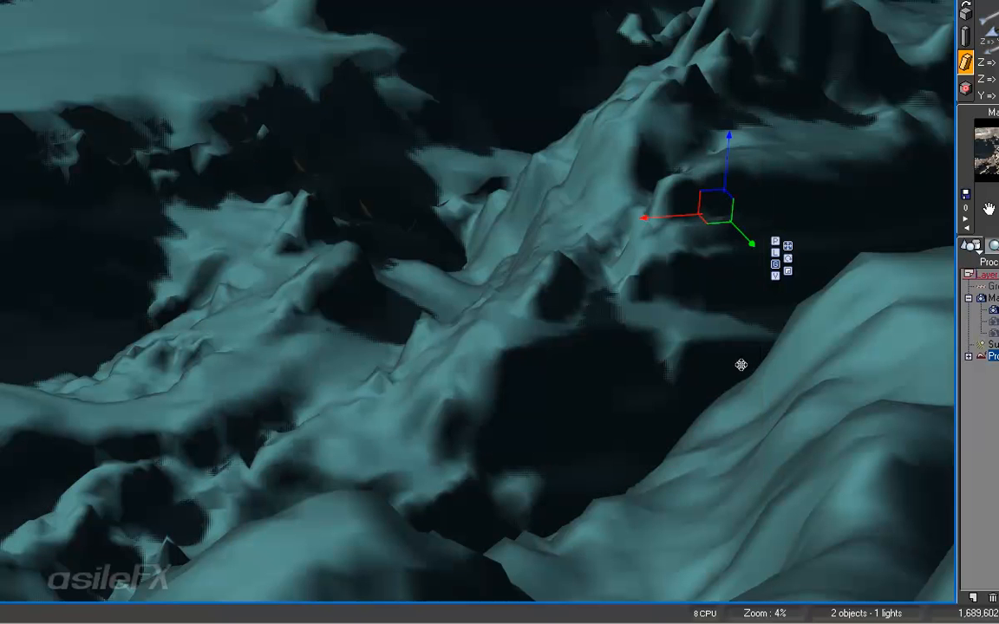
pyautogui.hotkey('ctrl', 'F9')
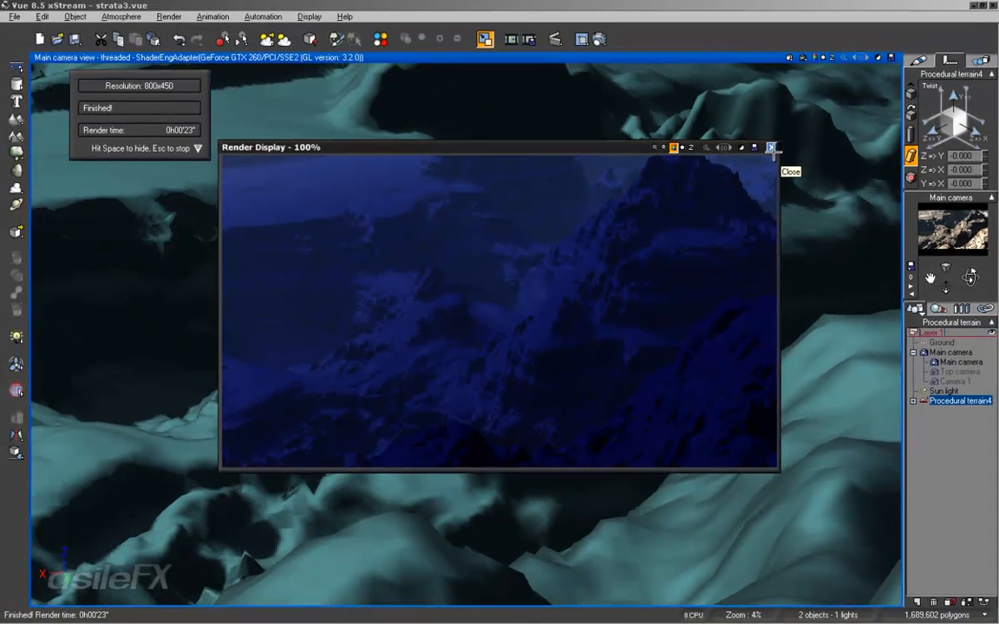
pyautogui.click(797, 53)
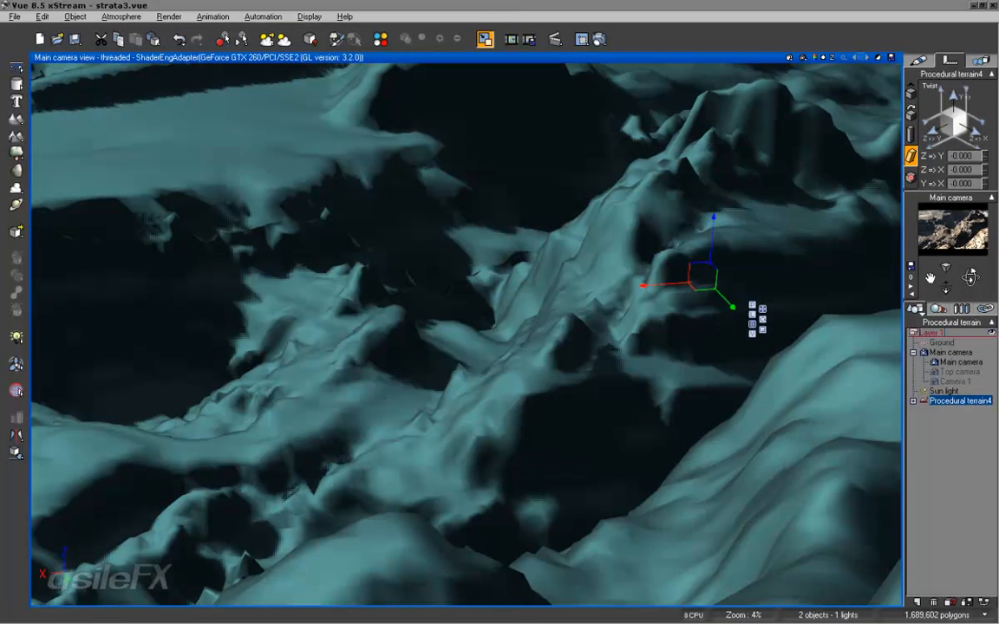
# Reopen the procedural terrain's material and inspect the Slope layer's color map and color production function.
pyautogui.click(910, 88)
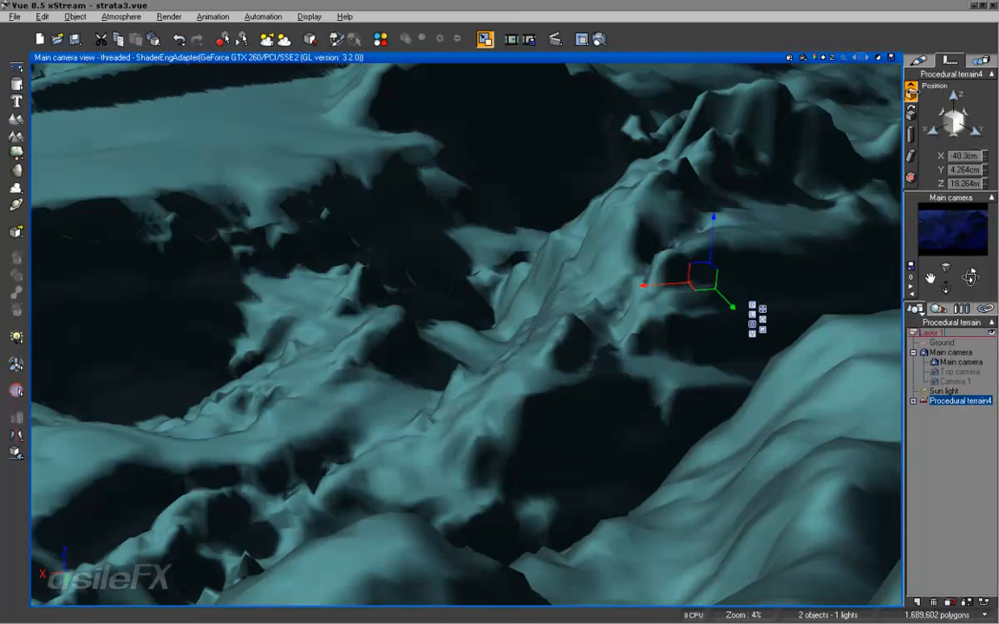
pyautogui.click(918, 60)
pyautogui.rightClick(949, 95)
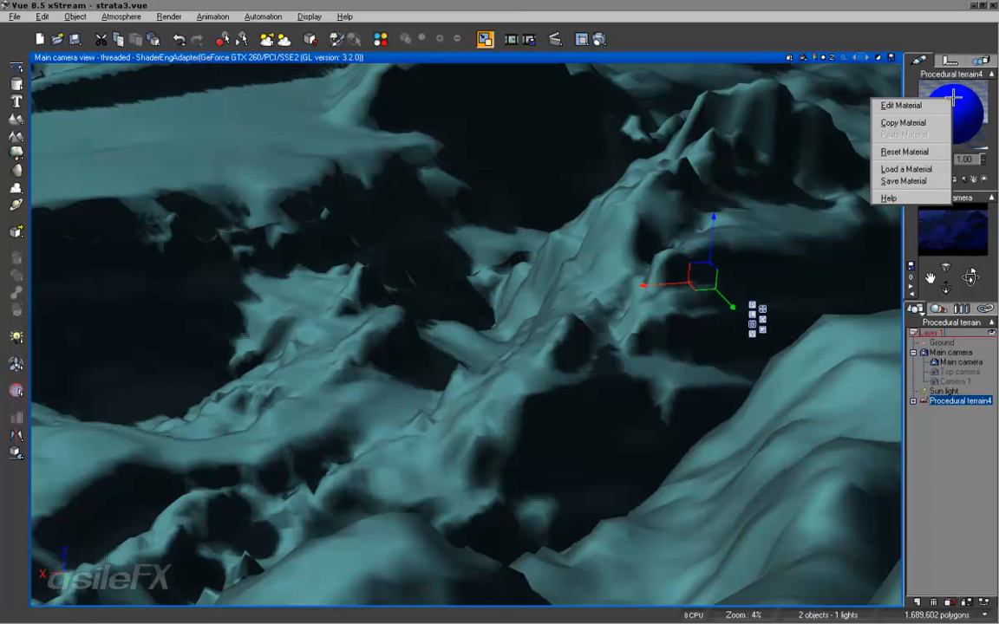
pyautogui.click(902, 101)
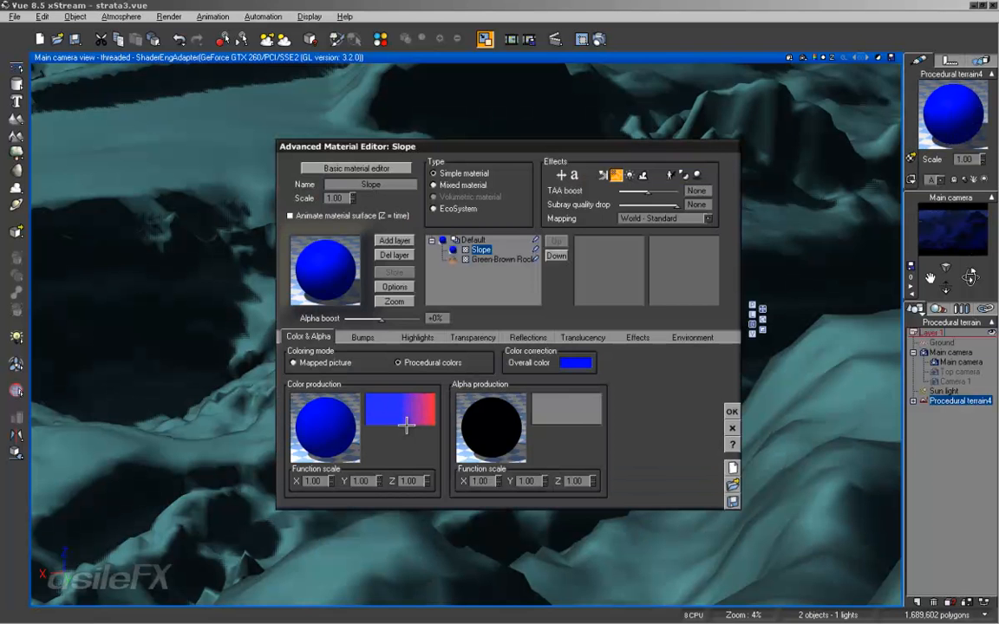
pyautogui.rightClick(405, 424)
pyautogui.click(438, 409)
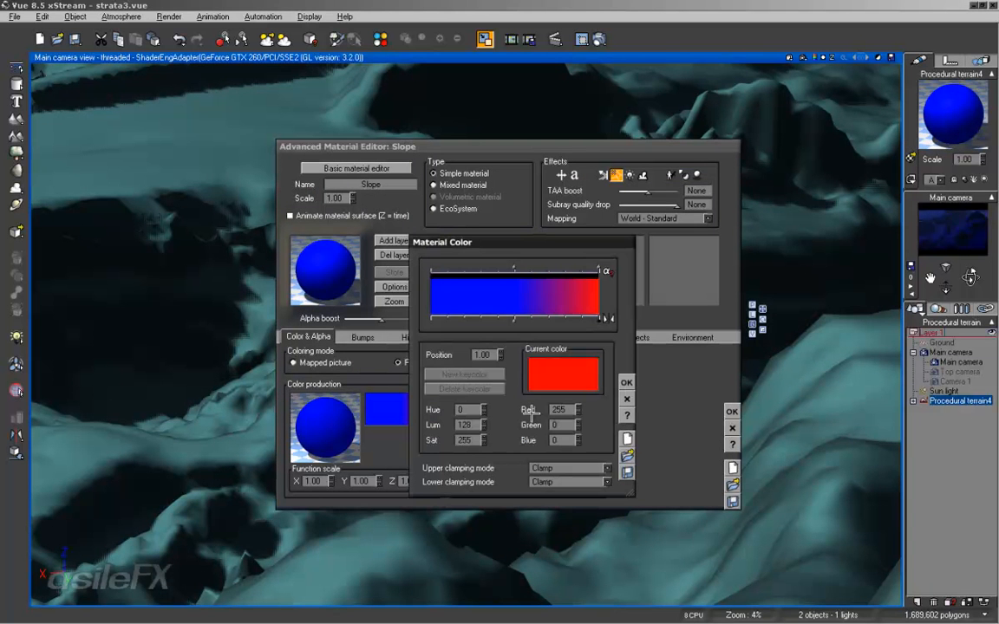
pyautogui.click(626, 399)
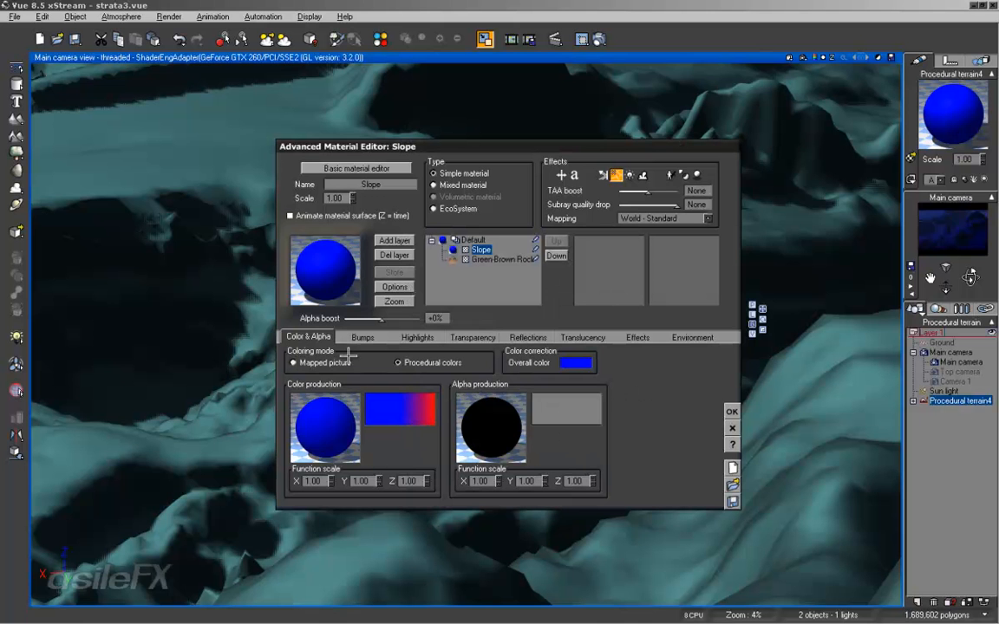
pyautogui.doubleClick(469, 402)
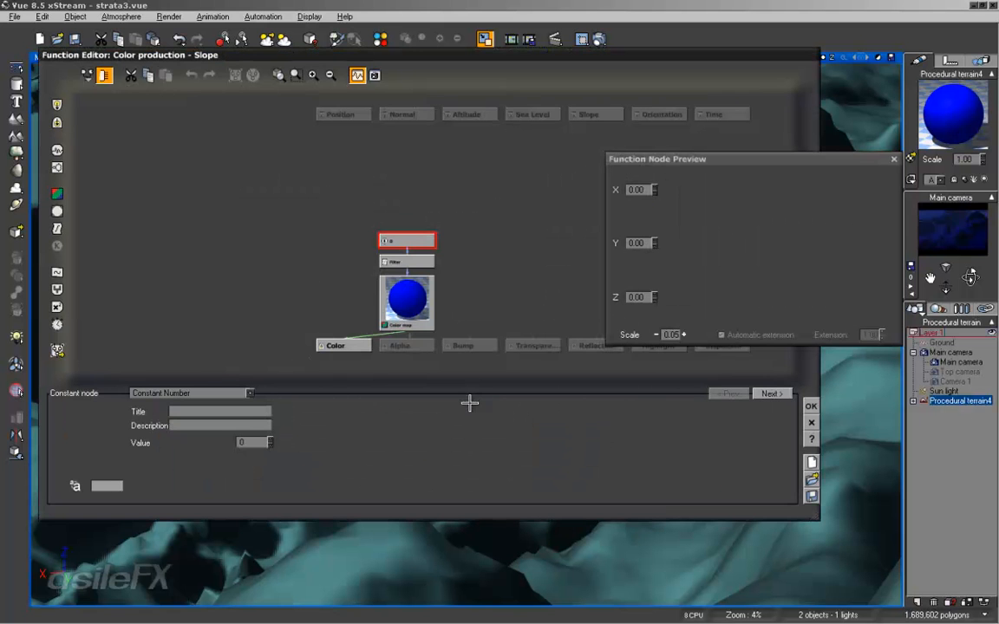
pyautogui.click(807, 422)
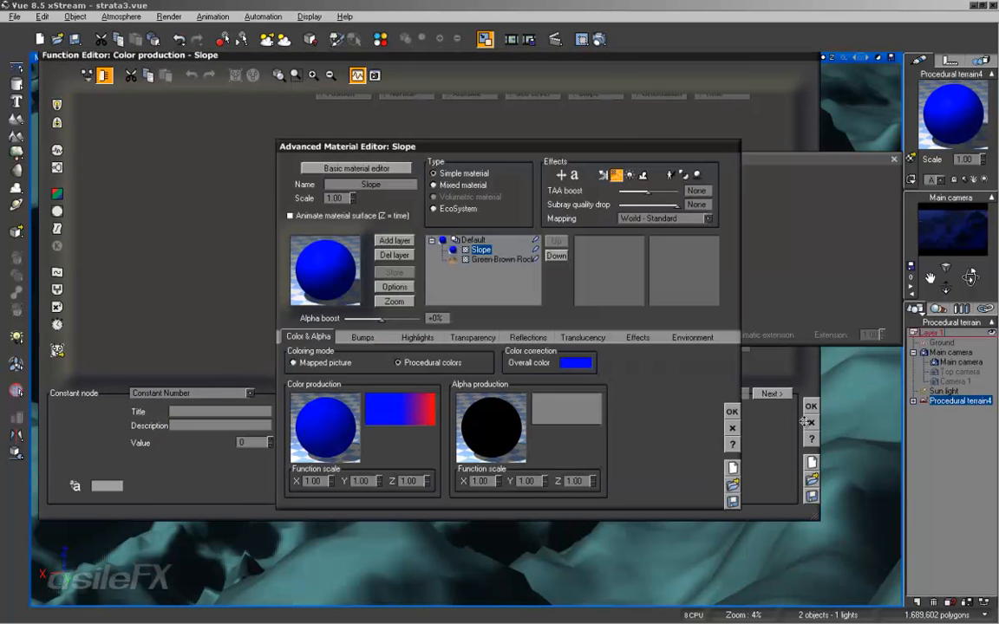
# Reopen the Slope color map, rebuild it as red-green-blue-green-red and accept it.
pyautogui.rightClick(424, 408)
pyautogui.click(442, 419)
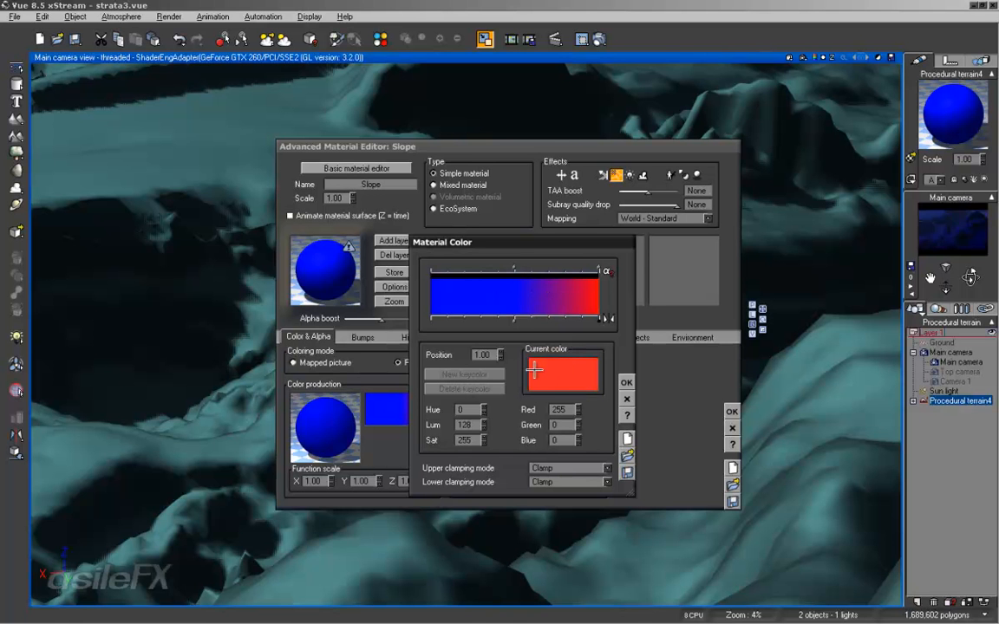
pyautogui.press('Return')
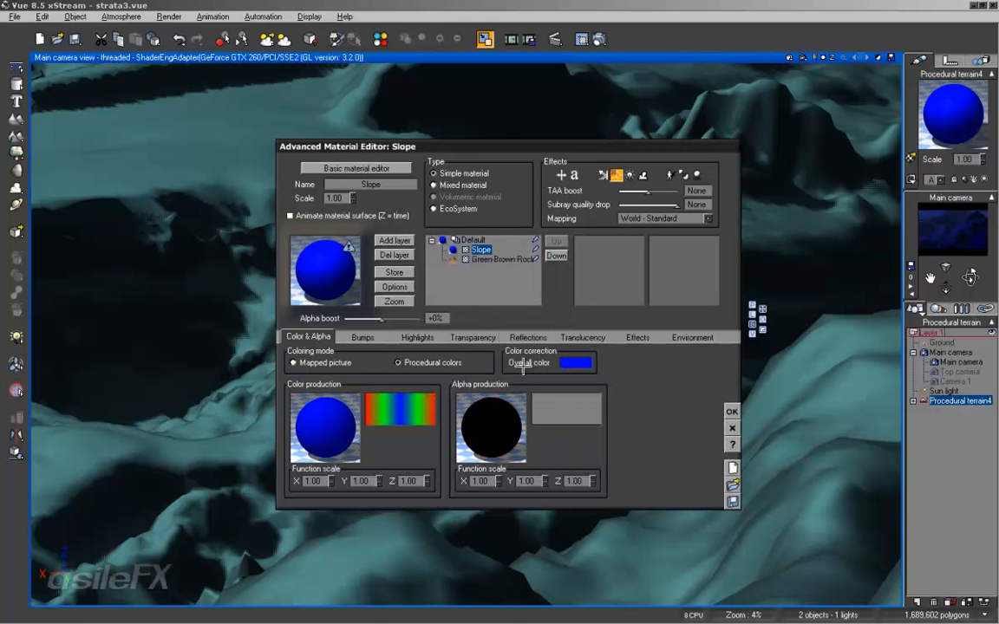
# Save the Slope color map to the Color Maps folder as "slope eval", using the same text as its title.
pyautogui.rightClick(431, 421)
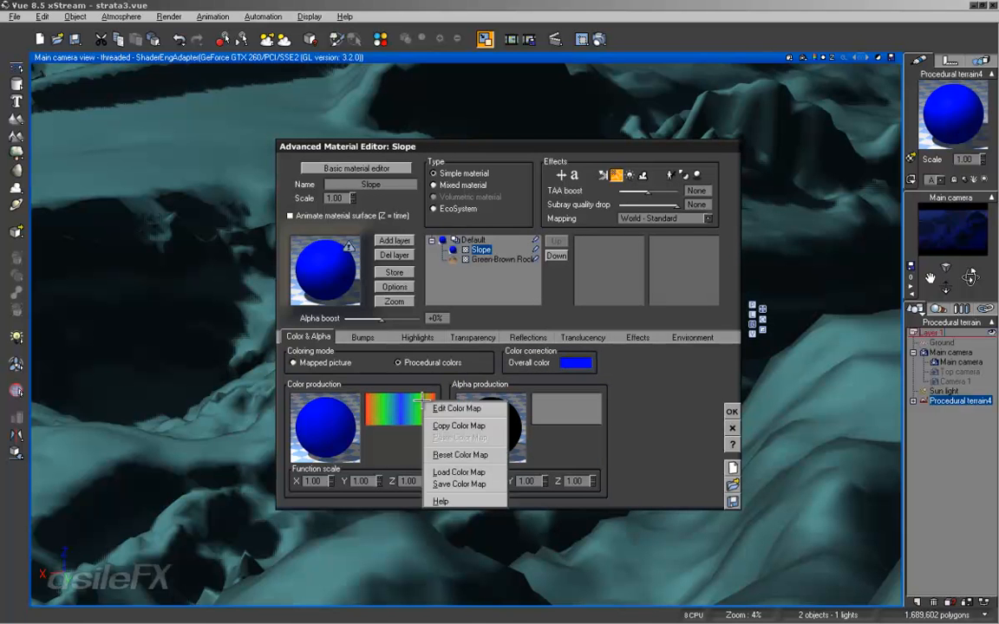
pyautogui.click(473, 481)
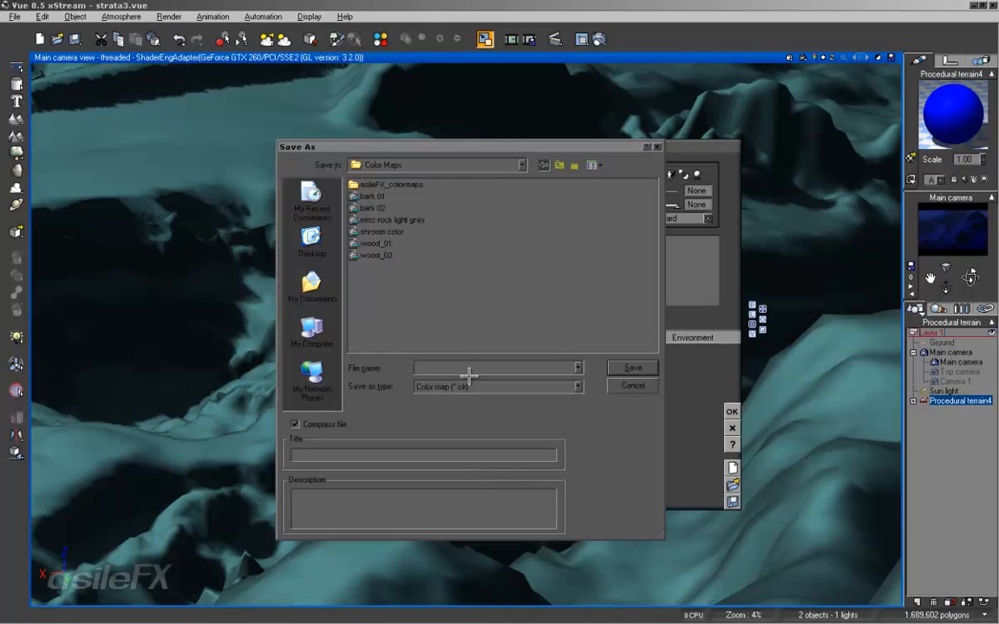
pyautogui.write('slope eval')
pyautogui.moveTo(455, 371); pyautogui.dragTo(305, 371)
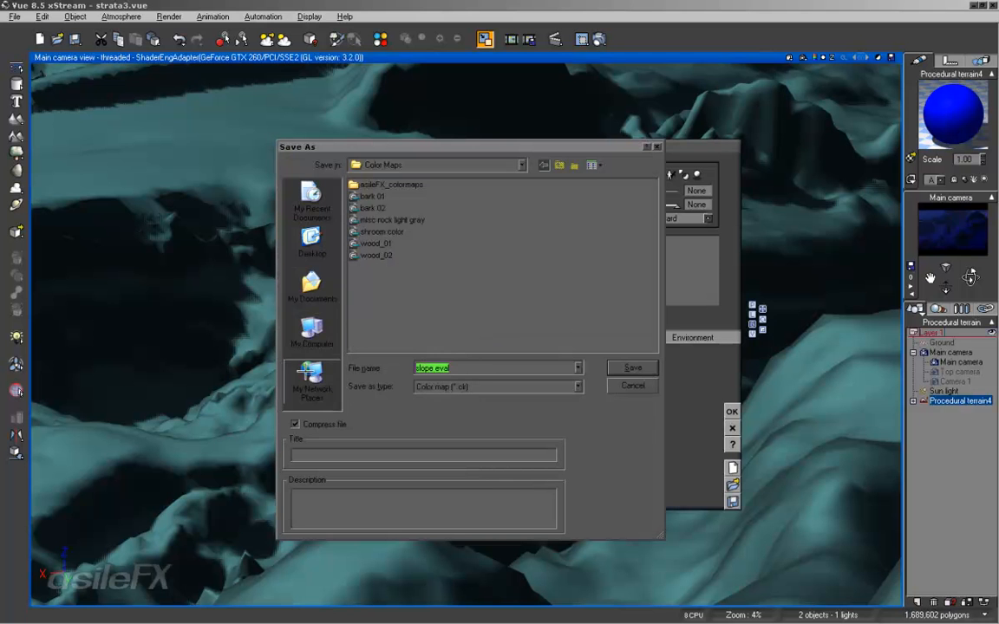
pyautogui.hotkey('ctrl', 'c')
pyautogui.click(369, 455)
pyautogui.hotkey('ctrl', 'v')
pyautogui.click(626, 363)
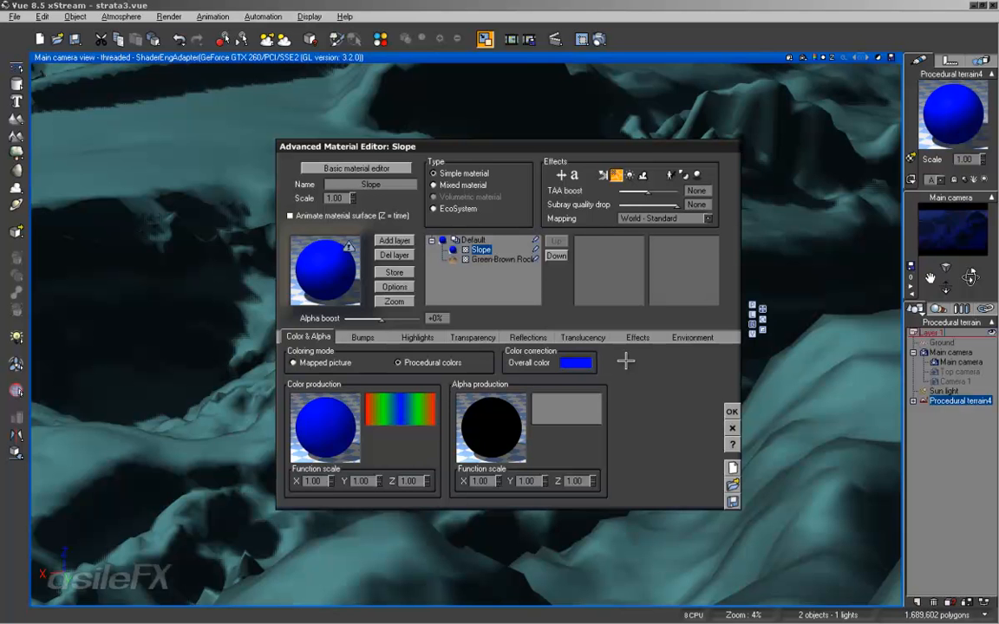
# Rewire the Slope layer's color production so the Slope input drives the Filter instead of the constant 0, and accept the function.
pyautogui.rightClick(321, 400)
pyautogui.click(340, 405)
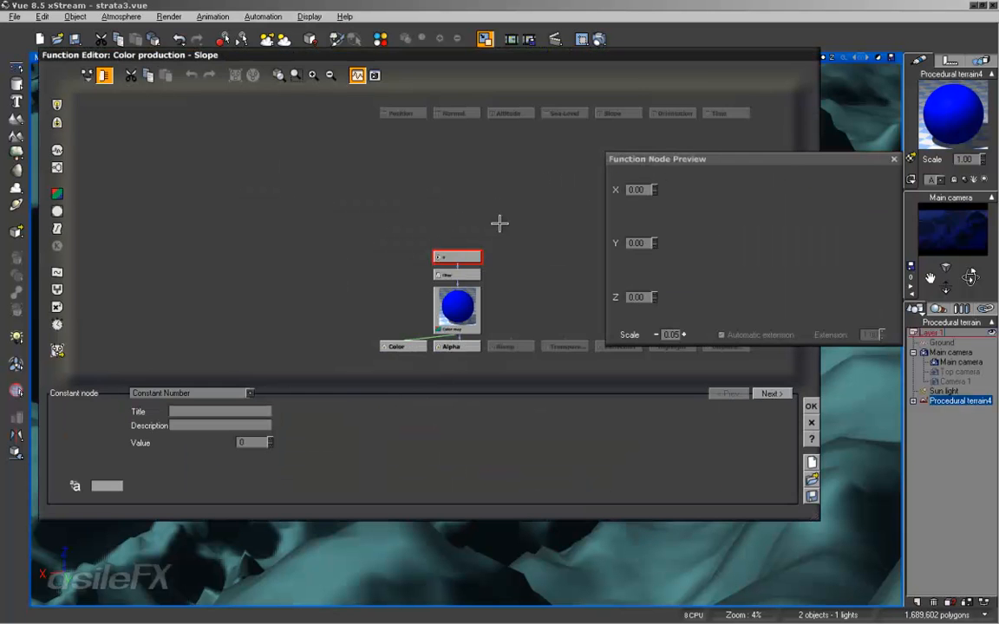
pyautogui.click(638, 191)
pyautogui.moveTo(579, 196); pyautogui.dragTo(394, 227, button='right')
pyautogui.click(278, 281)
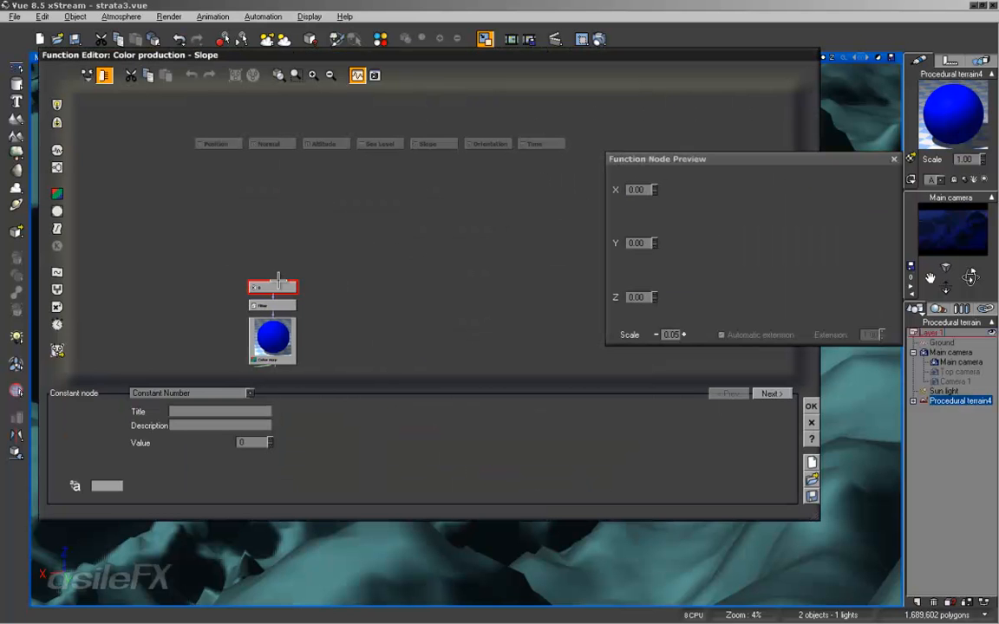
pyautogui.moveTo(274, 287); pyautogui.dragTo(400, 234)
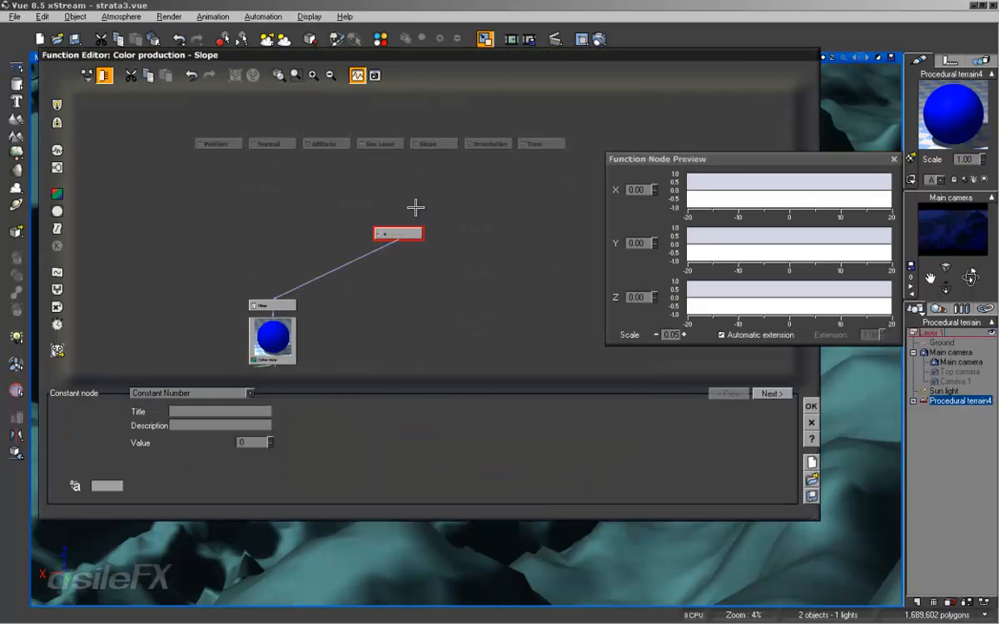
pyautogui.click(417, 250)
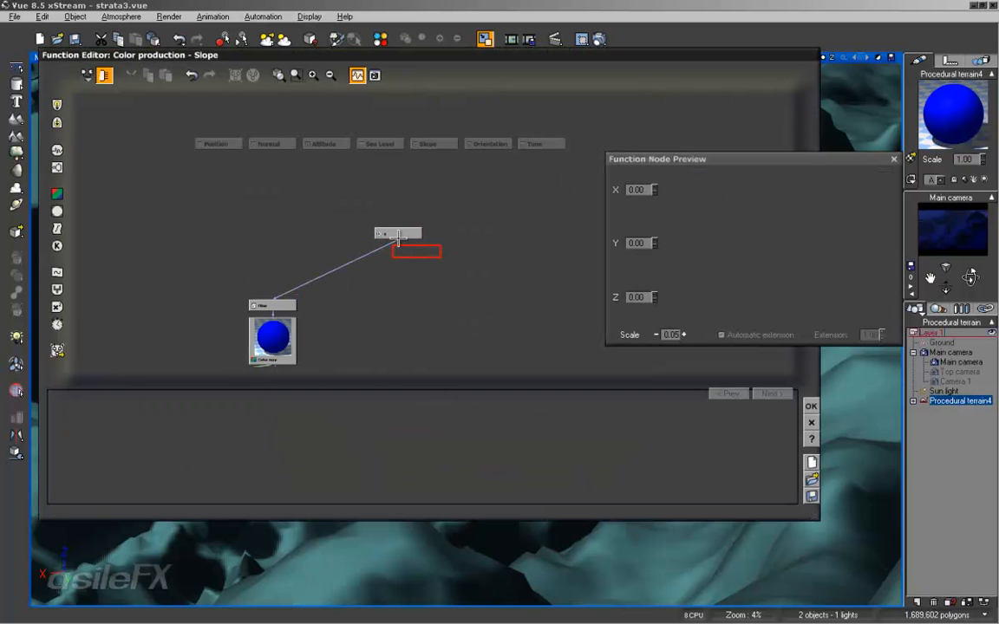
pyautogui.moveTo(398, 236); pyautogui.dragTo(433, 143)
pyautogui.click(810, 406)
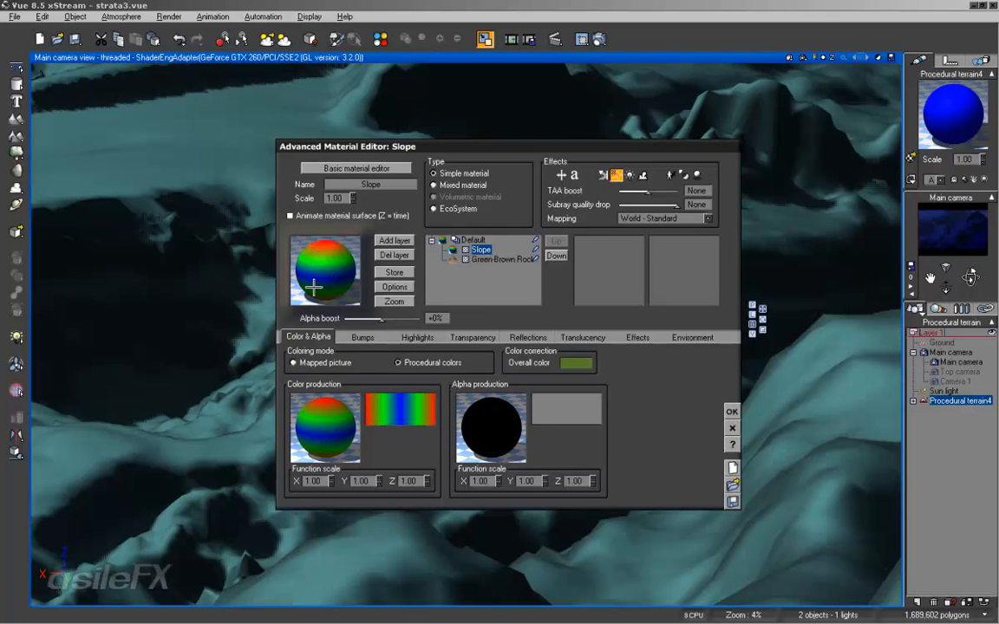
# Apply the edited material to the procedural terrain and reopen it for editing.
pyautogui.click(731, 411)
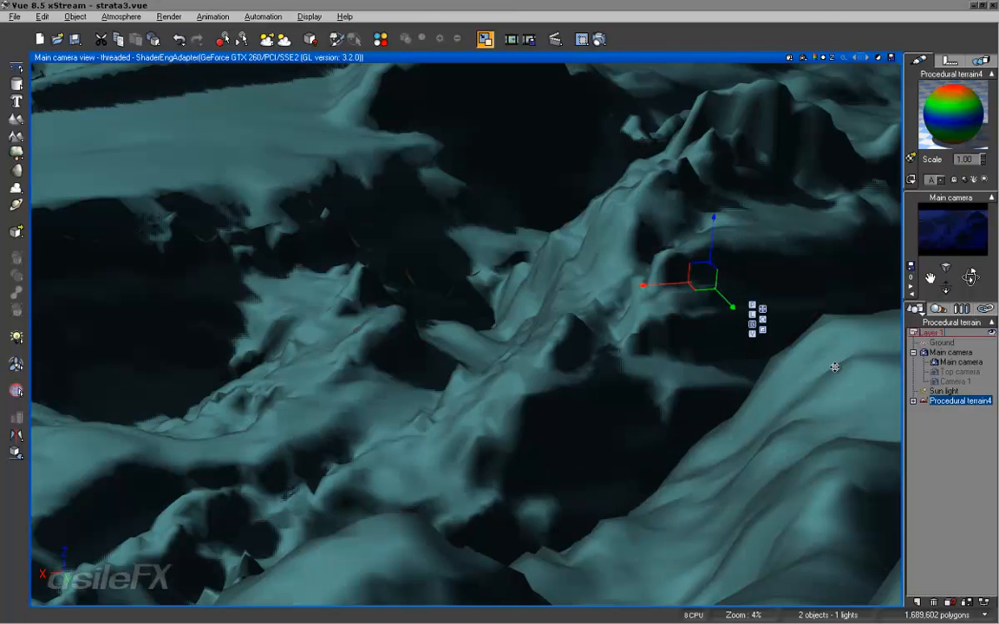
pyautogui.doubleClick(948, 114)
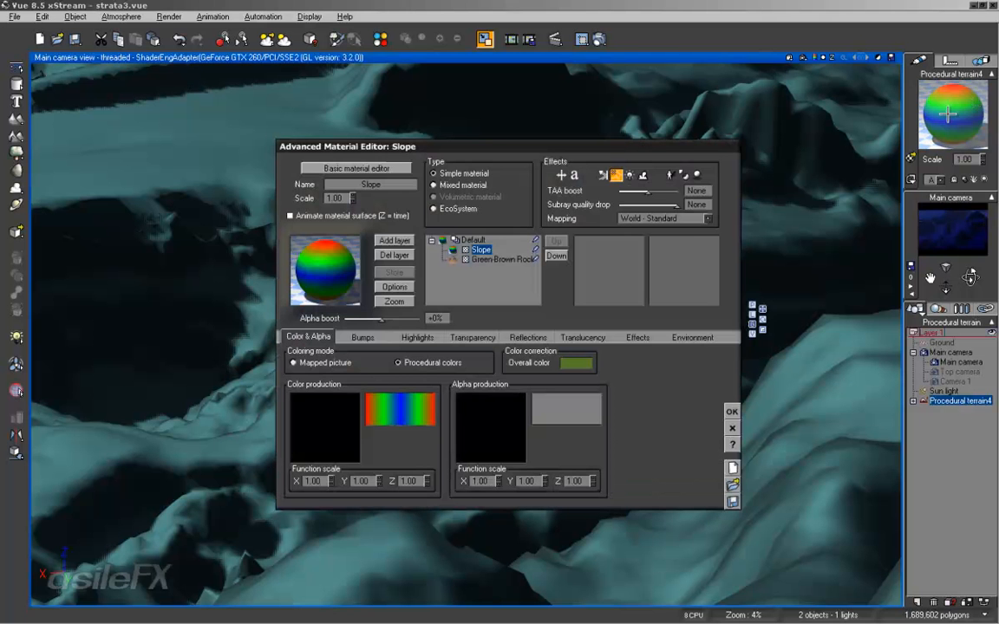
# Make the Slope material ignore lighting and atmosphere, accept it, and render the main camera view.
pyautogui.click(631, 176)
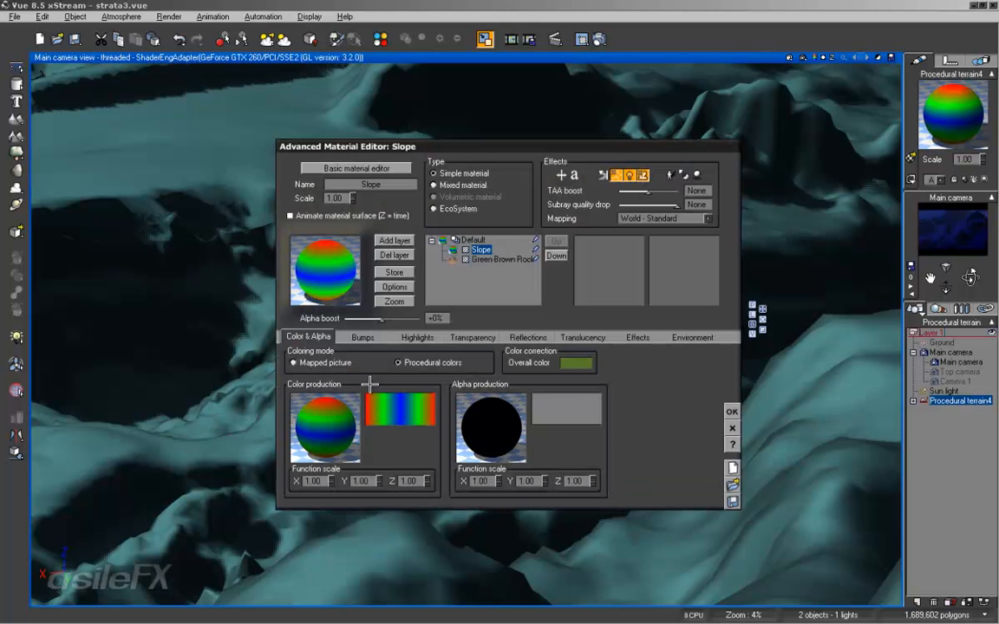
pyautogui.click(732, 412)
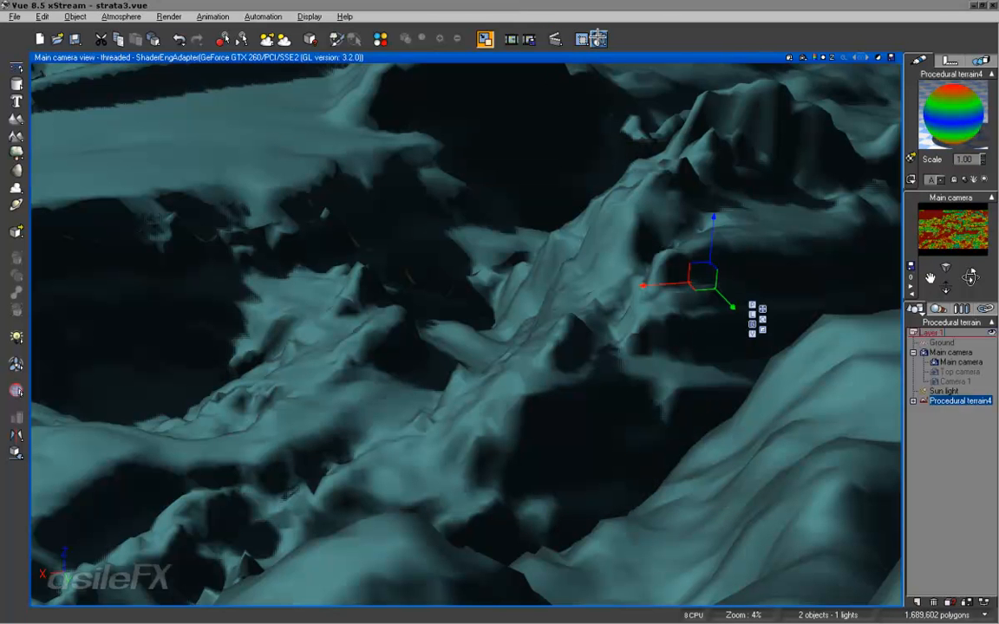
pyautogui.click(596, 39)
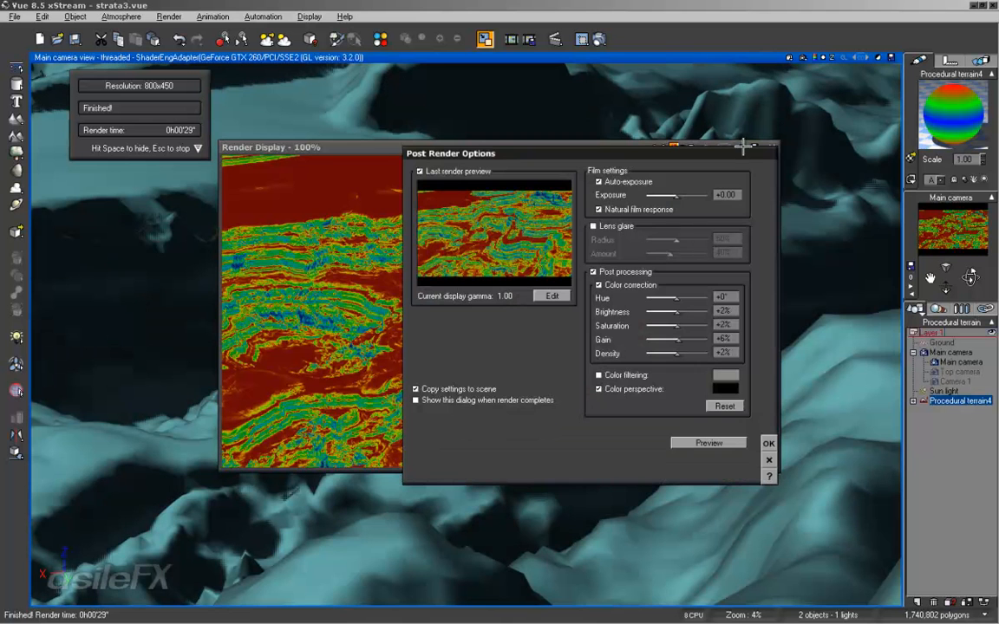
# Turn off Natural film response for the render and let gamma affect color editors, material previews, and color and scalar function previews.
pyautogui.click(674, 147)
pyautogui.click(648, 209)
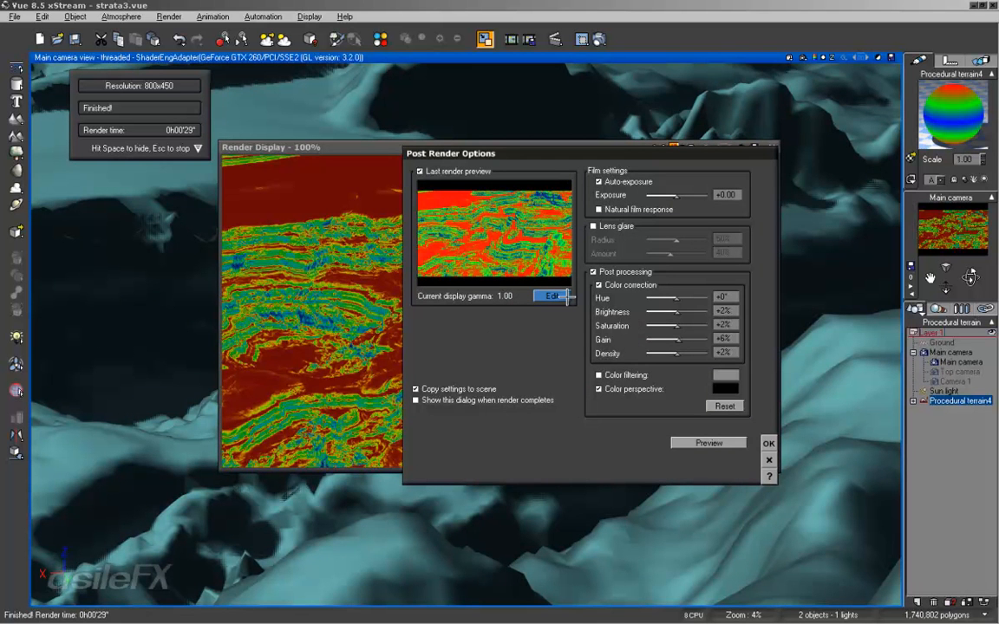
pyautogui.click(555, 296)
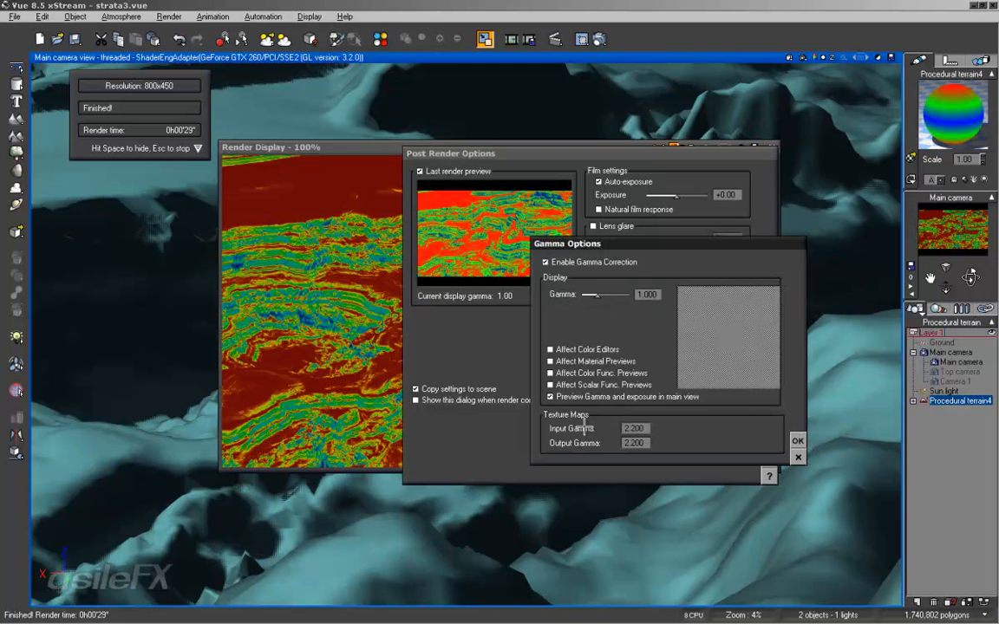
pyautogui.click(559, 349)
pyautogui.click(563, 361)
pyautogui.click(570, 373)
pyautogui.click(561, 385)
pyautogui.click(797, 440)
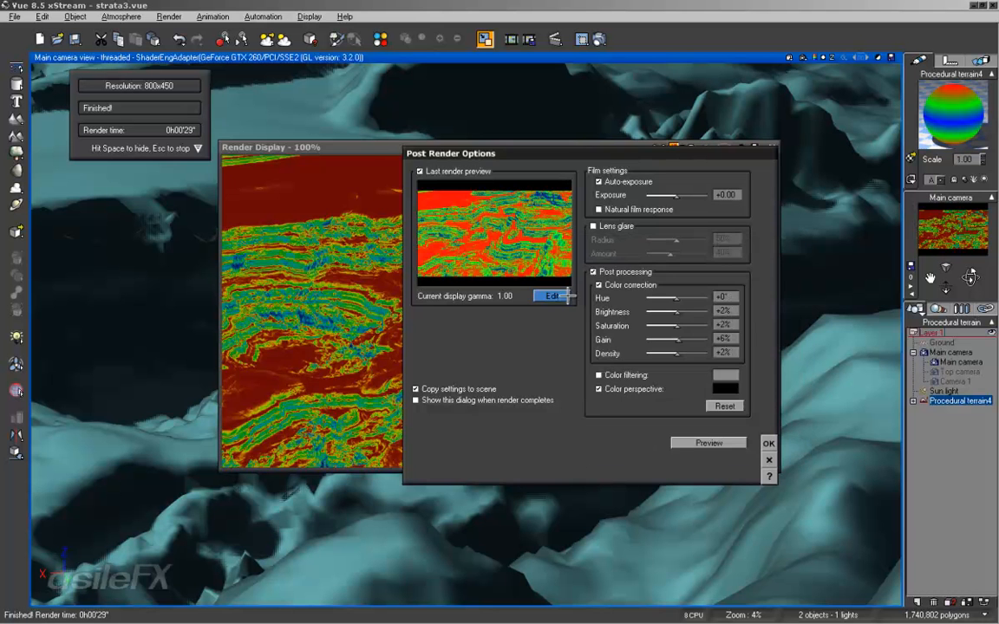
# Apply the post-render options to the current render and render the main camera view again.
pyautogui.click(769, 443)
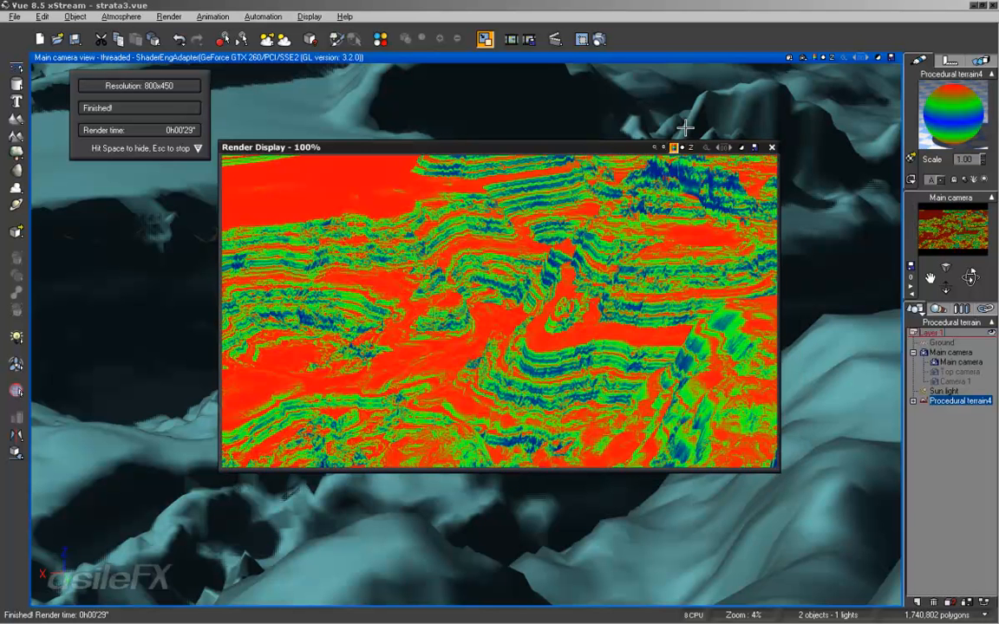
pyautogui.click(771, 147)
pyautogui.click(612, 39)
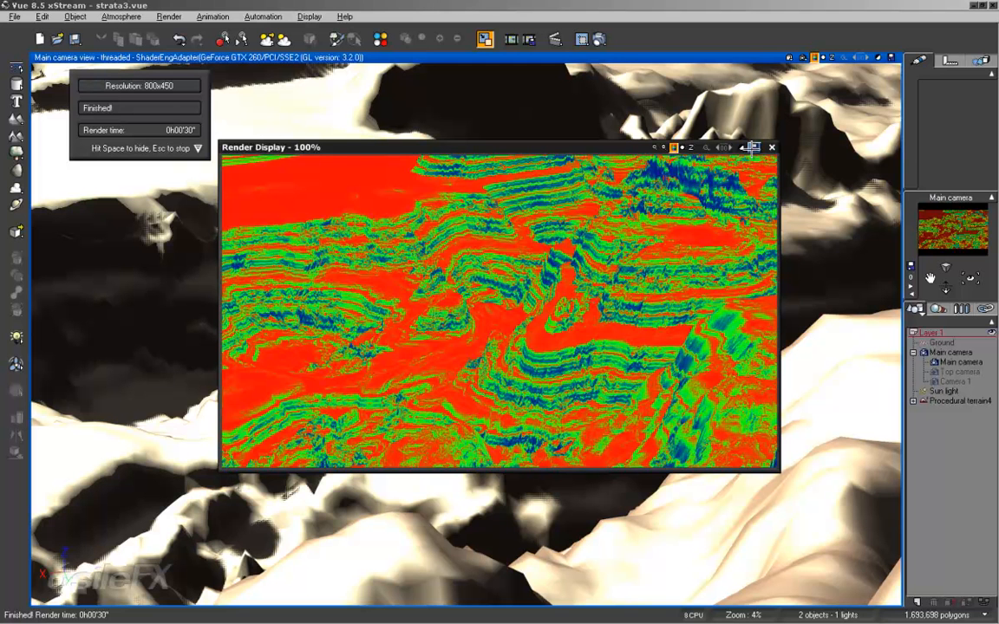
# Save the render as "Slope evaluation.tif" in Vue 8 Tips n Tricks with gamma overridden at 1.0, and dismiss the render display.
pyautogui.click(751, 148)
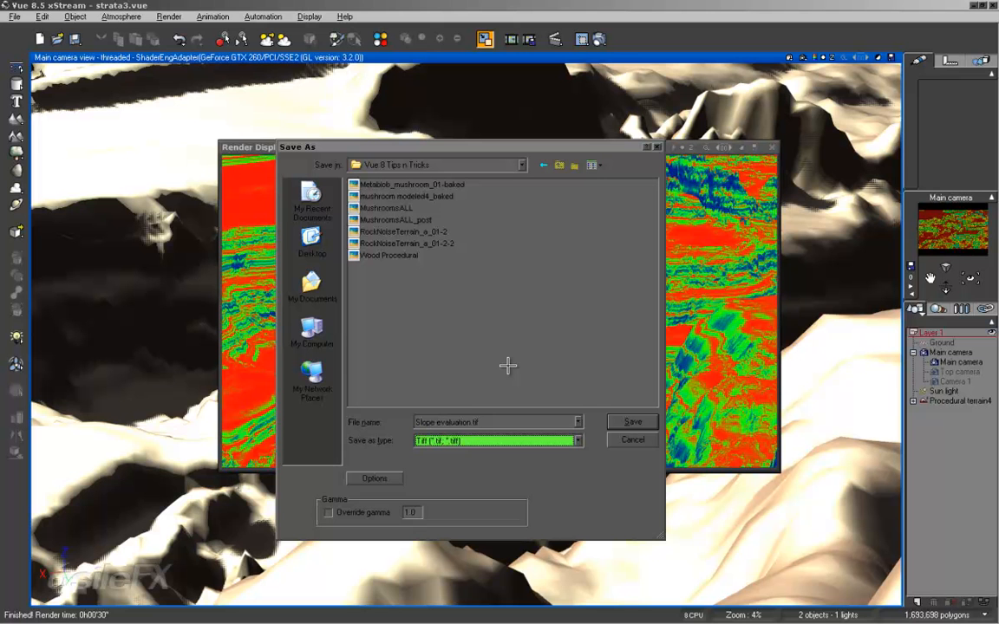
pyautogui.click(362, 512)
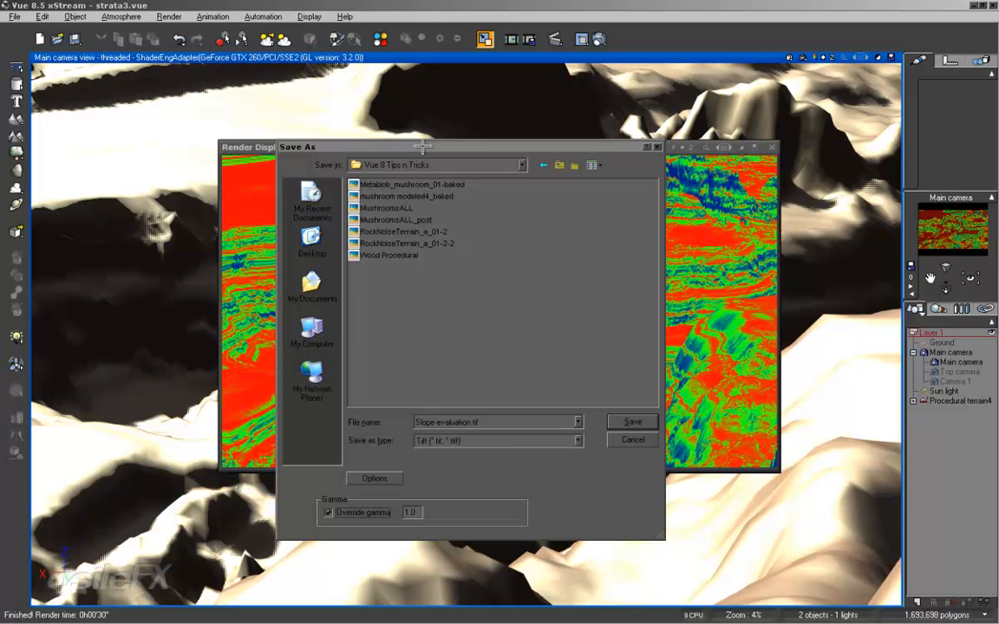
pyautogui.moveTo(374, 146); pyautogui.dragTo(520, 151)
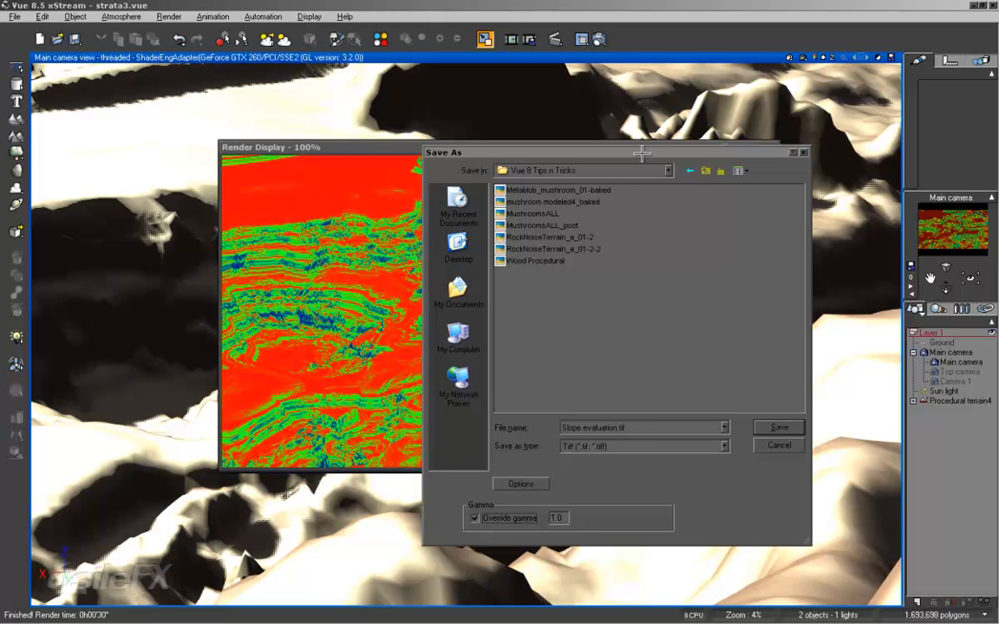
pyautogui.moveTo(586, 151); pyautogui.dragTo(493, 154)
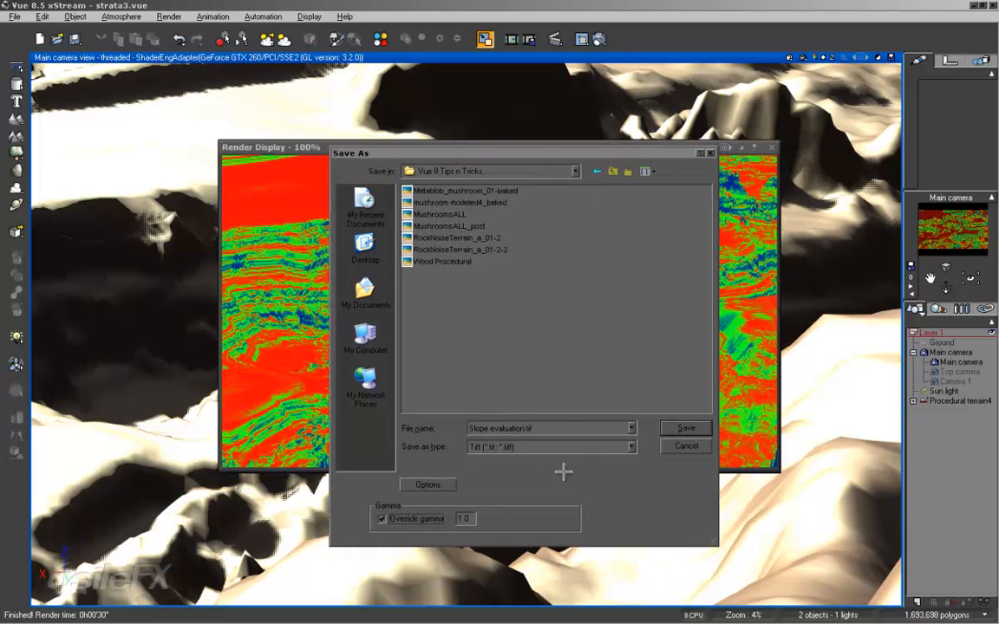
pyautogui.click(681, 426)
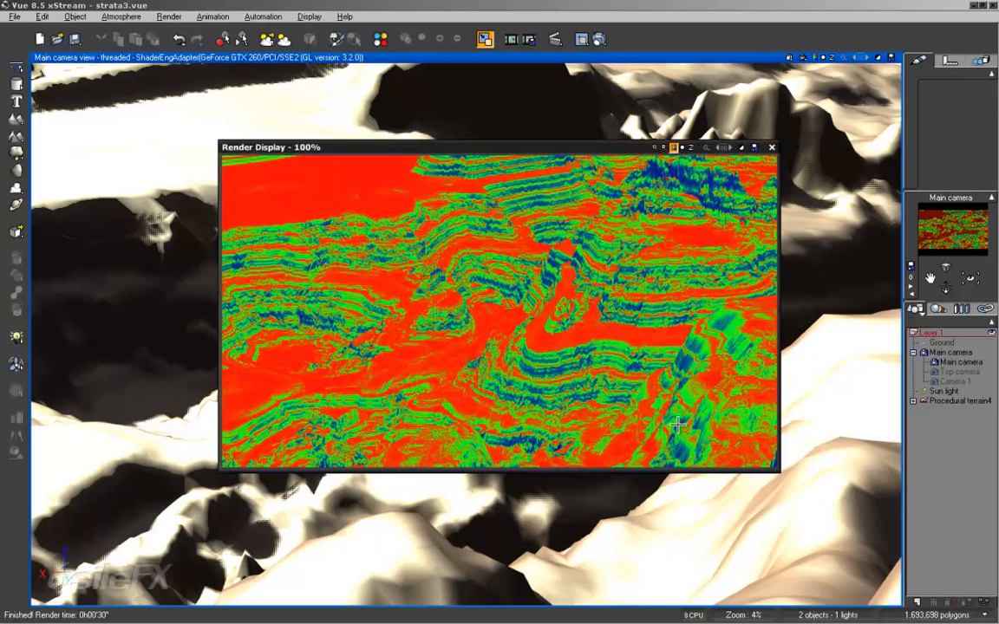
pyautogui.click(771, 148)
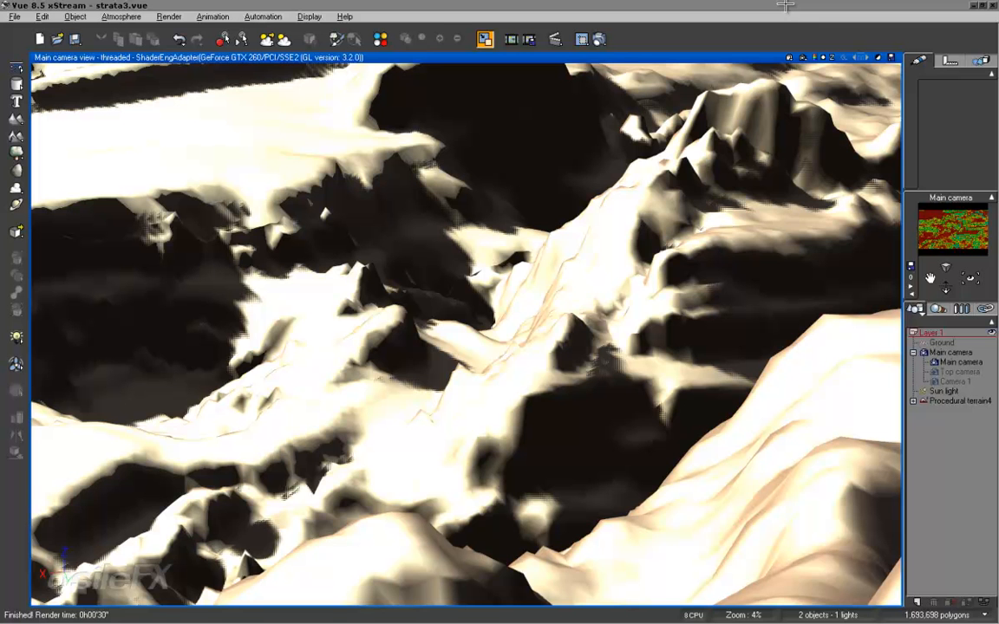
# Switch to Photoshop and examine the slope colors around the central valley in Slope evaluation.tif.
pyautogui.hotkey('alt', 'Tab')
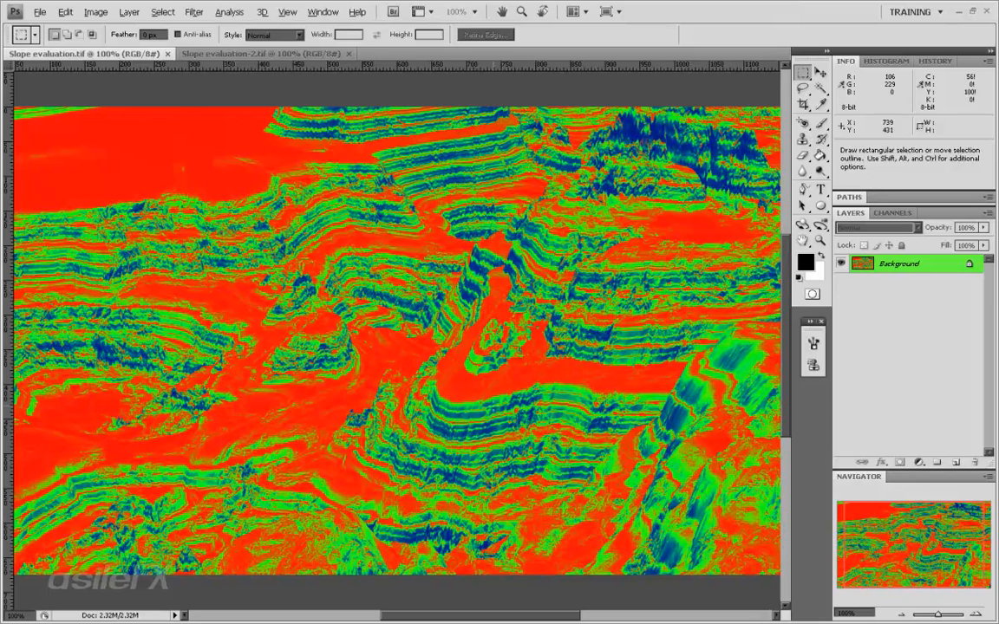
pyautogui.click(976, 615)
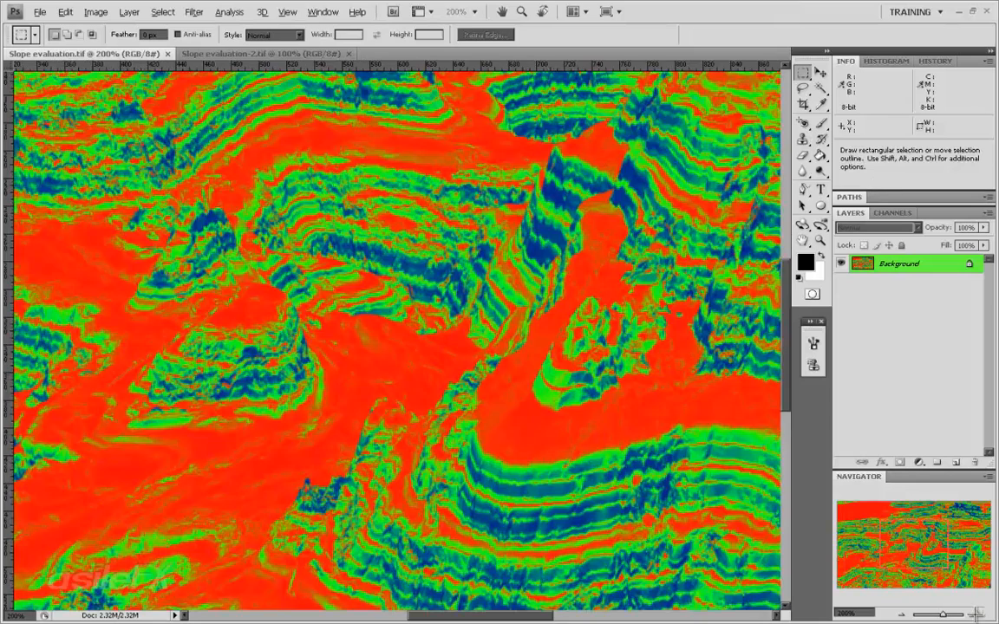
pyautogui.keyDown('ctrl'); pyautogui.click(902, 542); pyautogui.keyUp('ctrl')
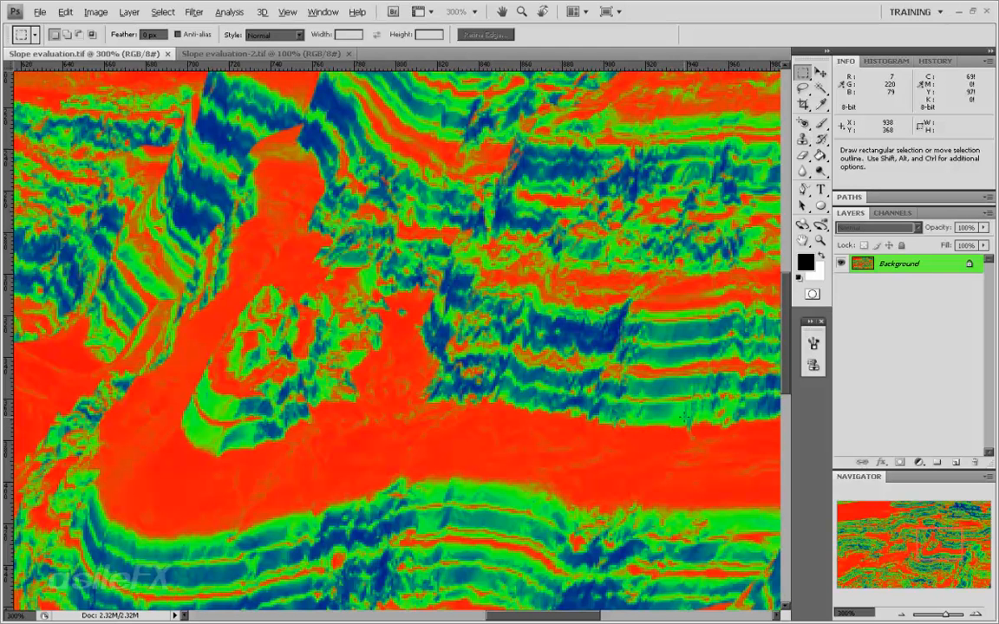
# Examine Slope evaluation-2.tif up close for comparison, from the central strata to the plateau in the upper-left part of the image.
pyautogui.click(227, 54)
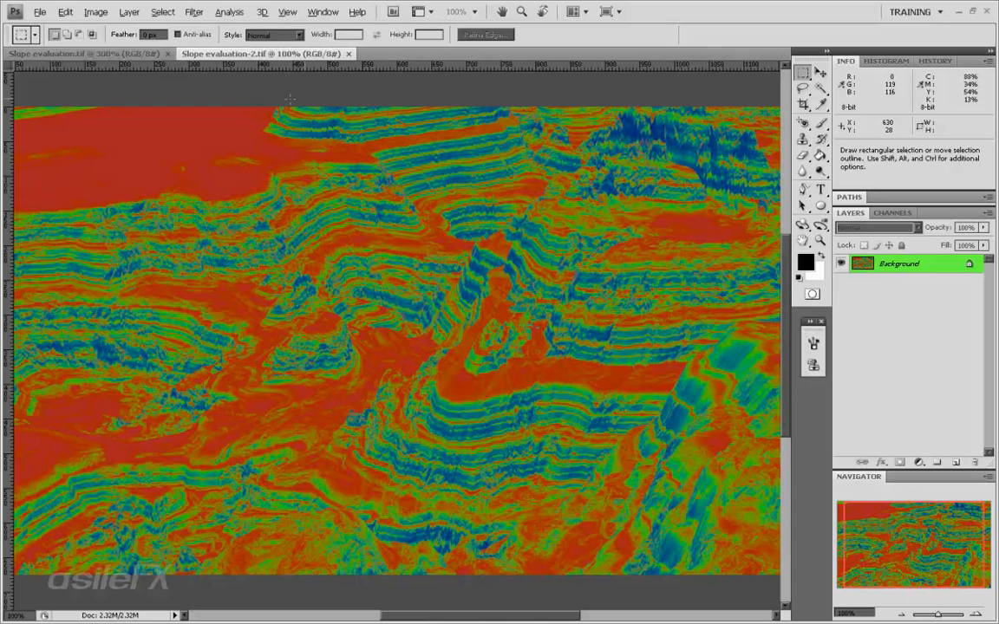
pyautogui.click(977, 612)
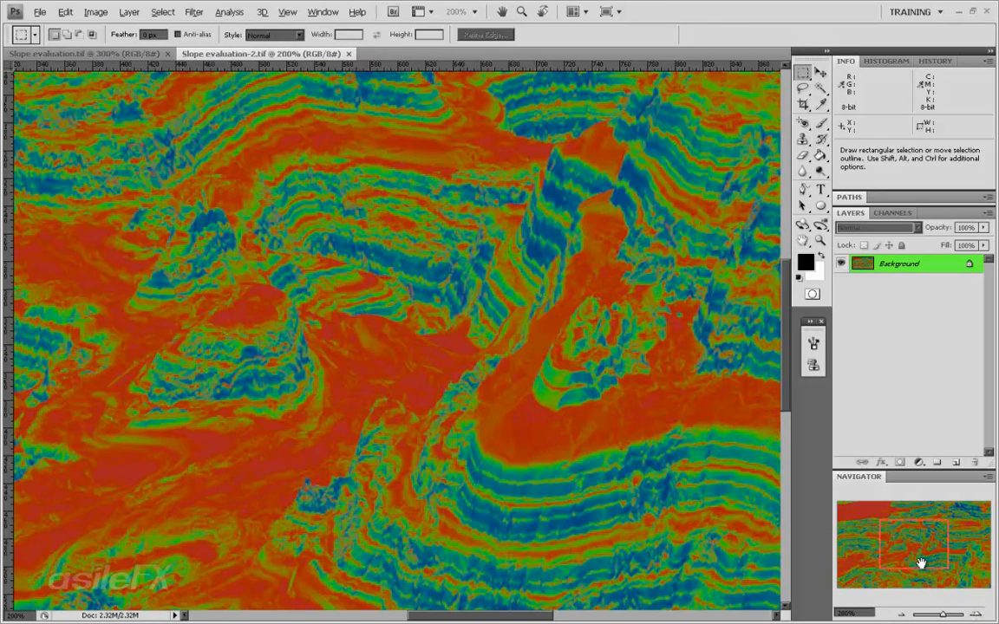
pyautogui.moveTo(903, 547); pyautogui.dragTo(927, 562)
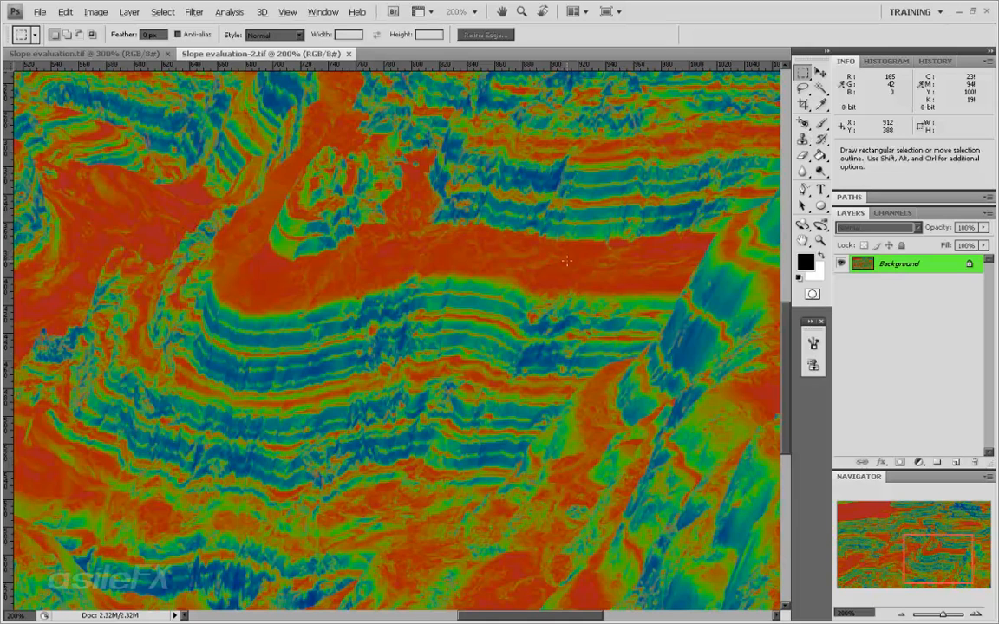
pyautogui.moveTo(866, 568); pyautogui.dragTo(858, 530)
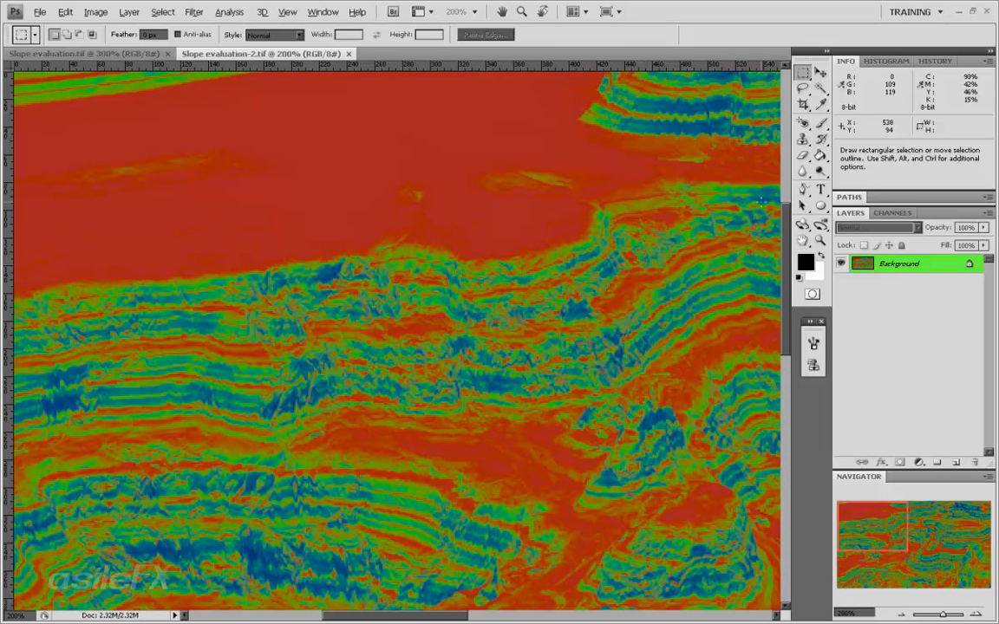
# Return to Slope evaluation.tif and examine the color bands on the steep cliffs, the plateau edge and the central strata.
pyautogui.click(85, 53)
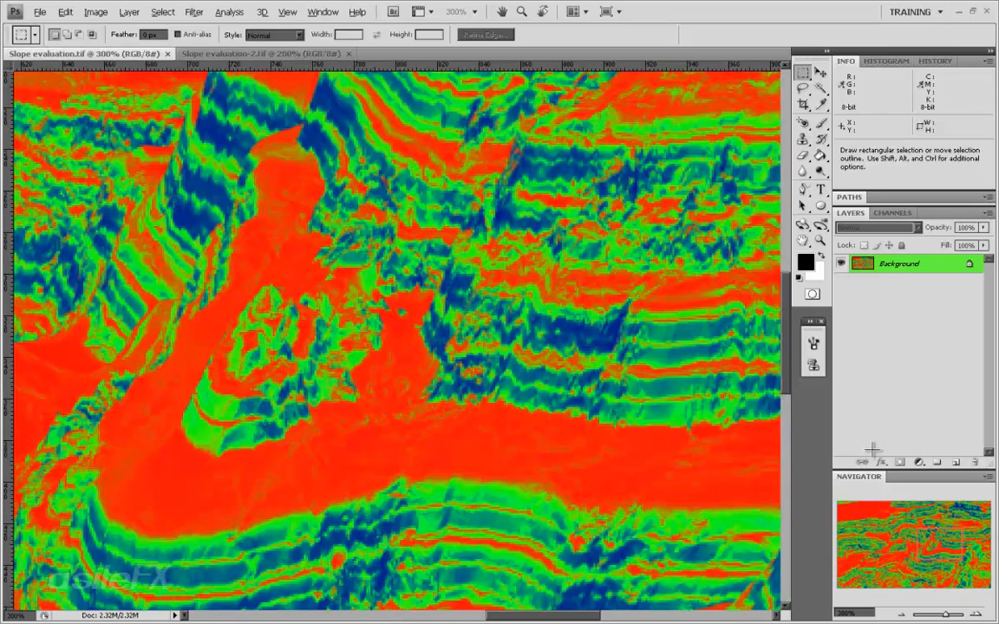
pyautogui.moveTo(899, 515); pyautogui.dragTo(949, 525)
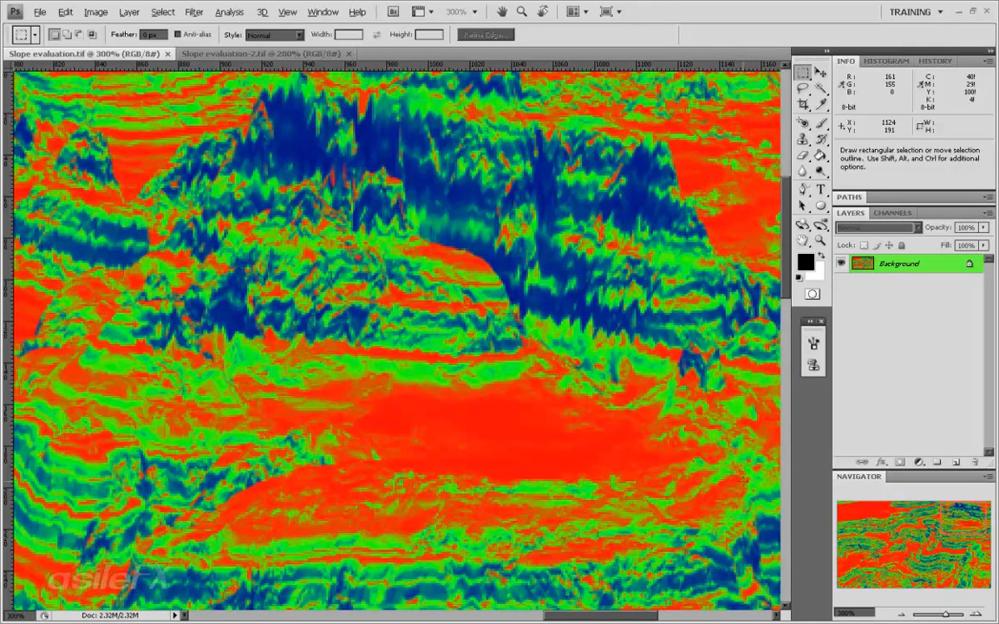
pyautogui.moveTo(890, 518)
pyautogui.mouseDown()
pyautogui.moveTo(918, 515)
pyautogui.moveTo(889, 517)
pyautogui.mouseUp()
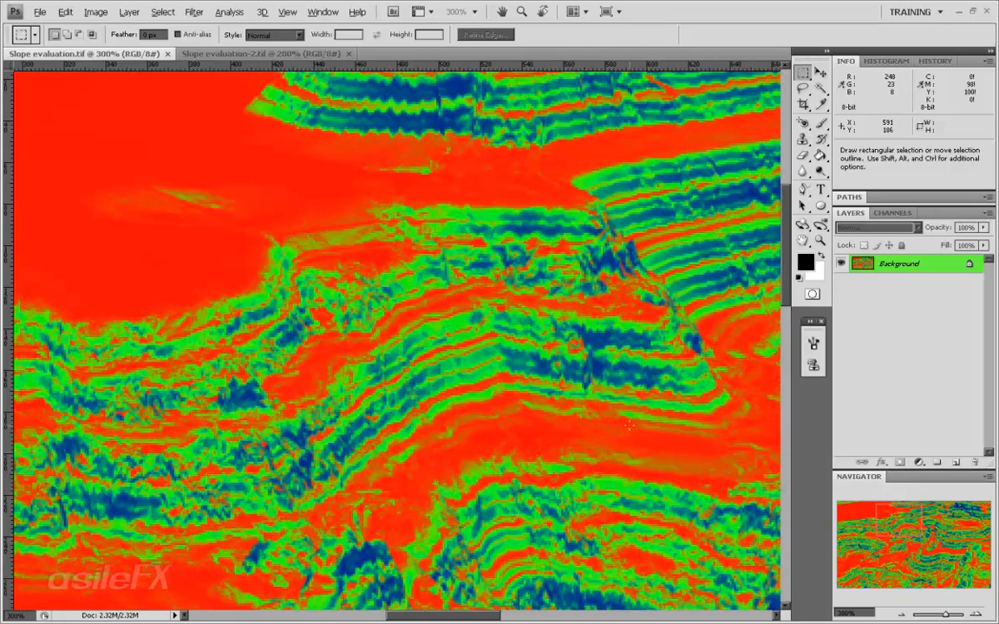
pyautogui.moveTo(904, 540); pyautogui.dragTo(926, 540)
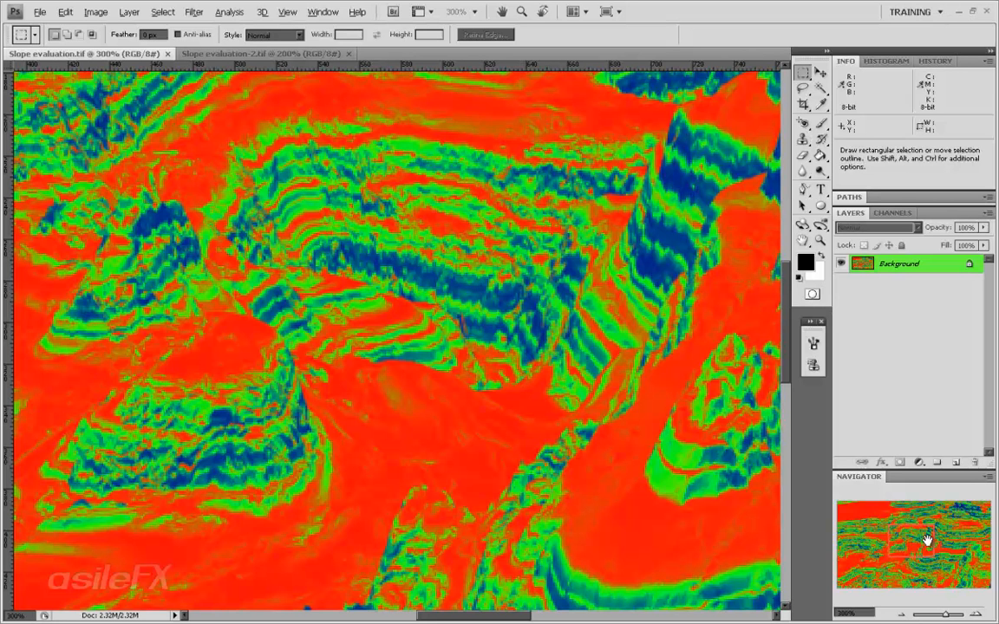
pyautogui.click(904, 613)
pyautogui.click(903, 613)
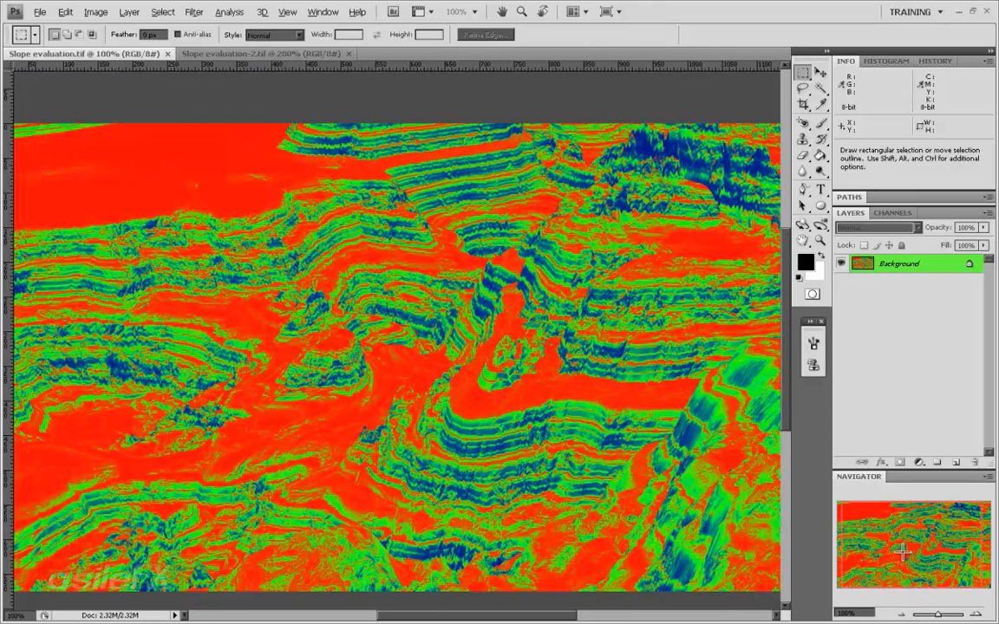
# Sample a green slope area of Slope evaluation.tif with the Eyedropper at Point Sample and read its RGB values in the Color Picker.
pyautogui.click(976, 612)
pyautogui.press('i')
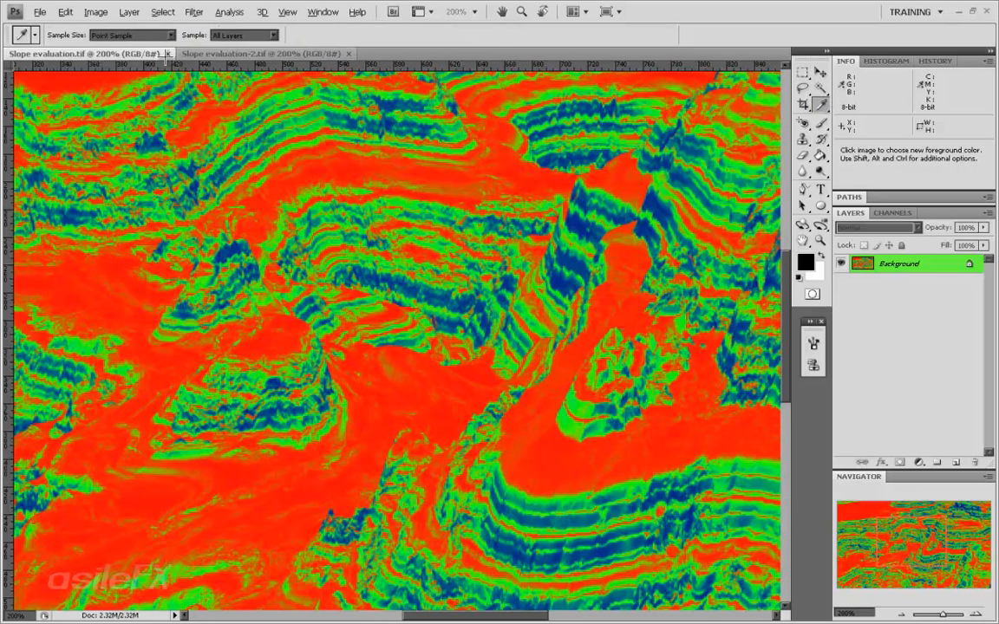
pyautogui.click(171, 35)
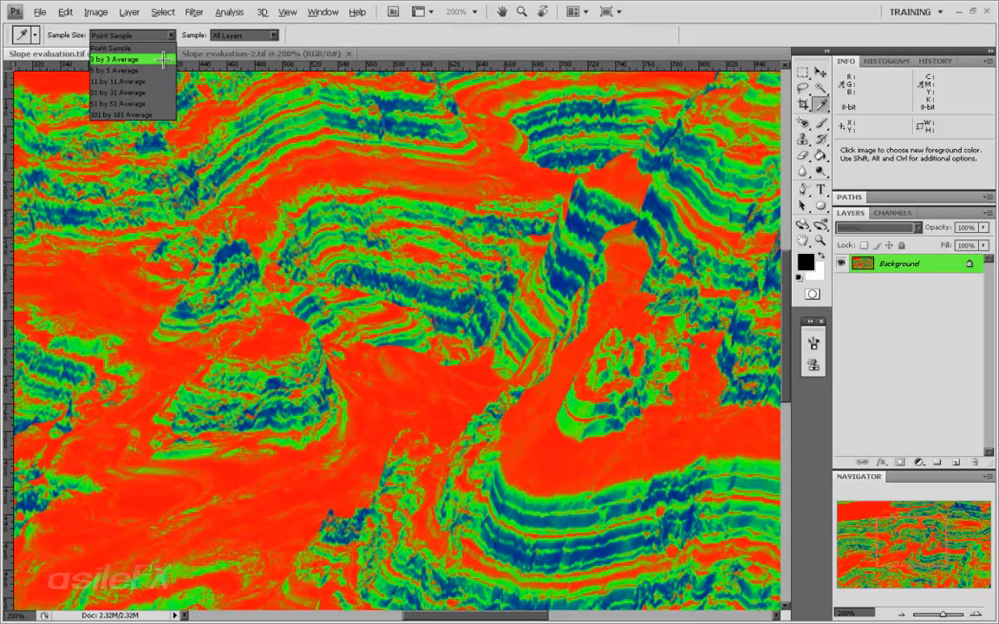
pyautogui.click(537, 33)
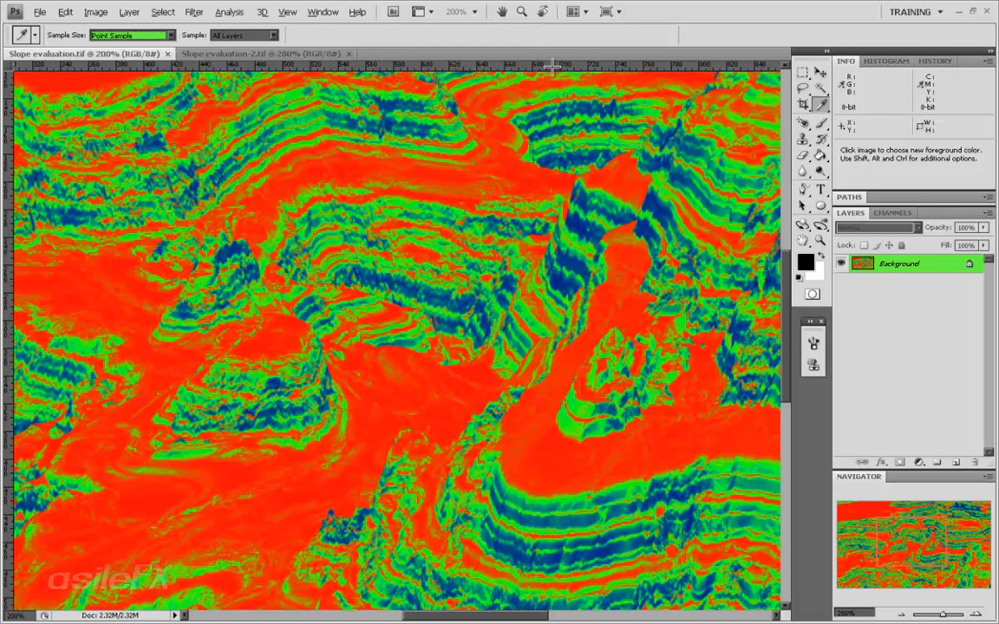
pyautogui.click(721, 462)
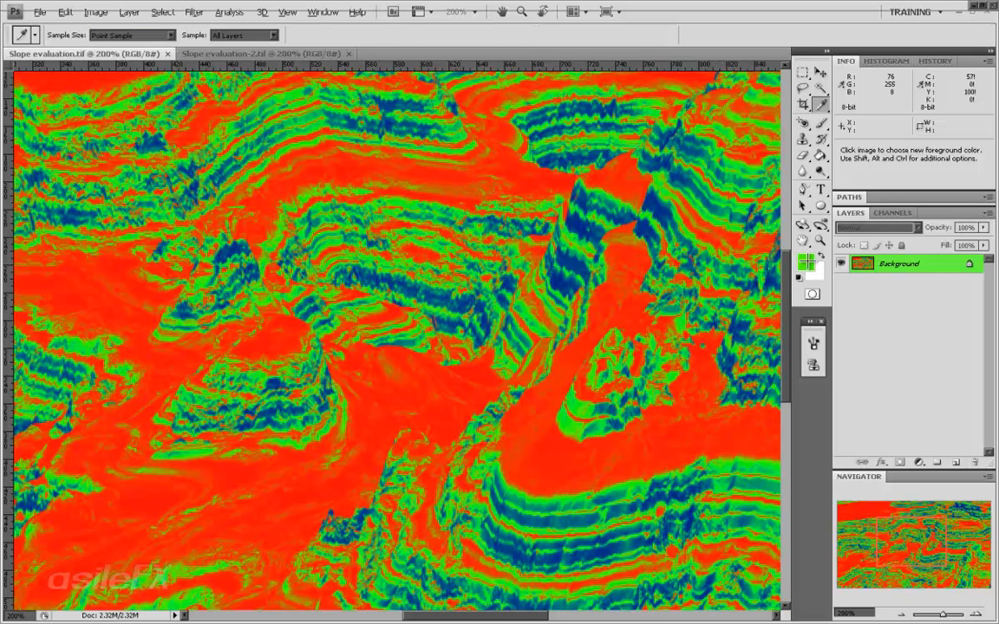
pyautogui.moveTo(754, 360); pyautogui.dragTo(372, 239)
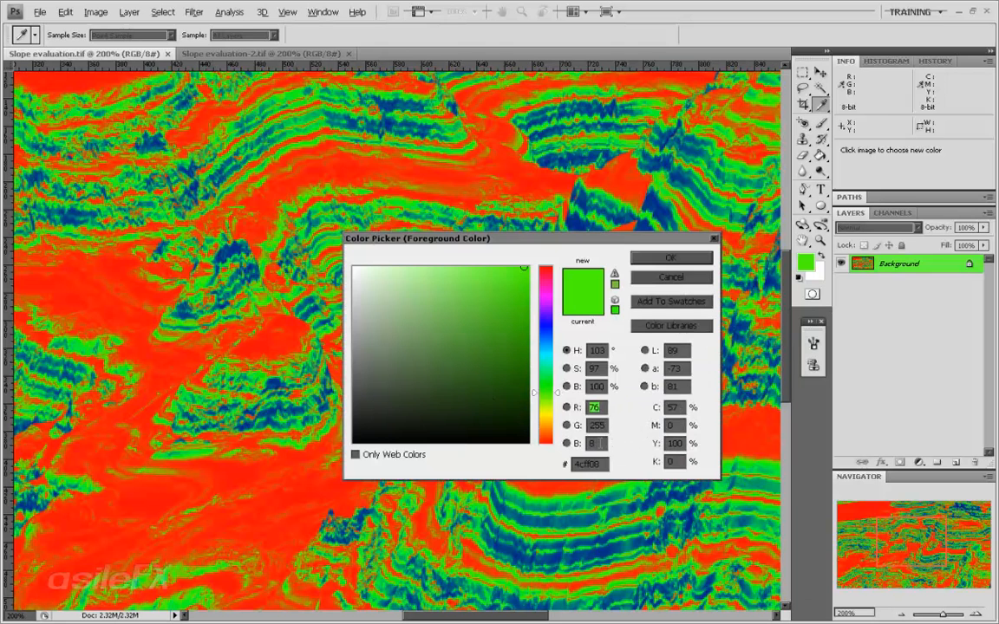
pyautogui.click(660, 258)
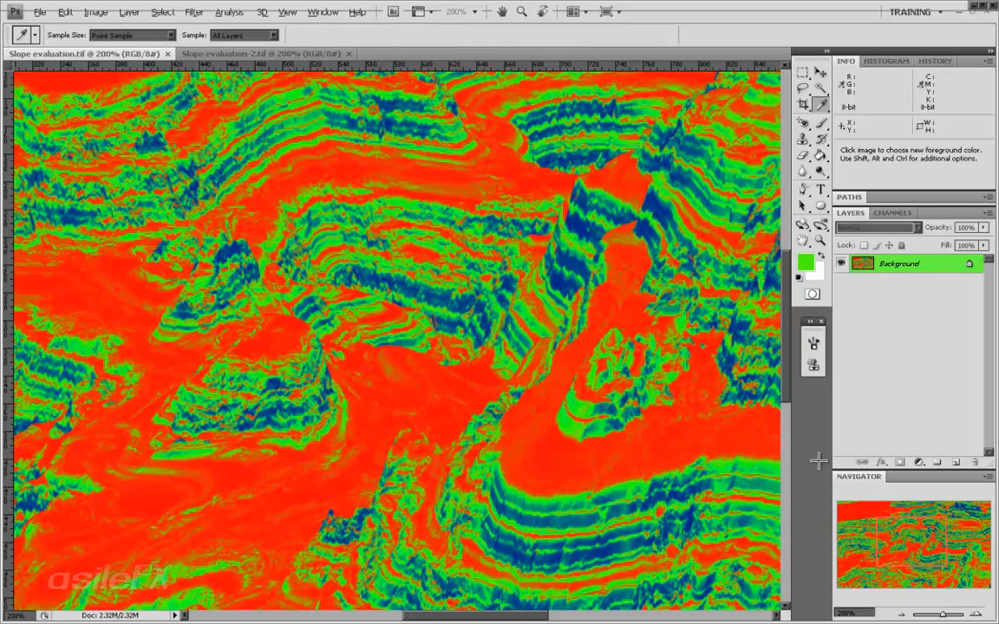
# Switch to Vue, open the procedural terrain's material for editing, and open the Slope layer's alpha production function.
pyautogui.hotkey('alt', 'Tab')
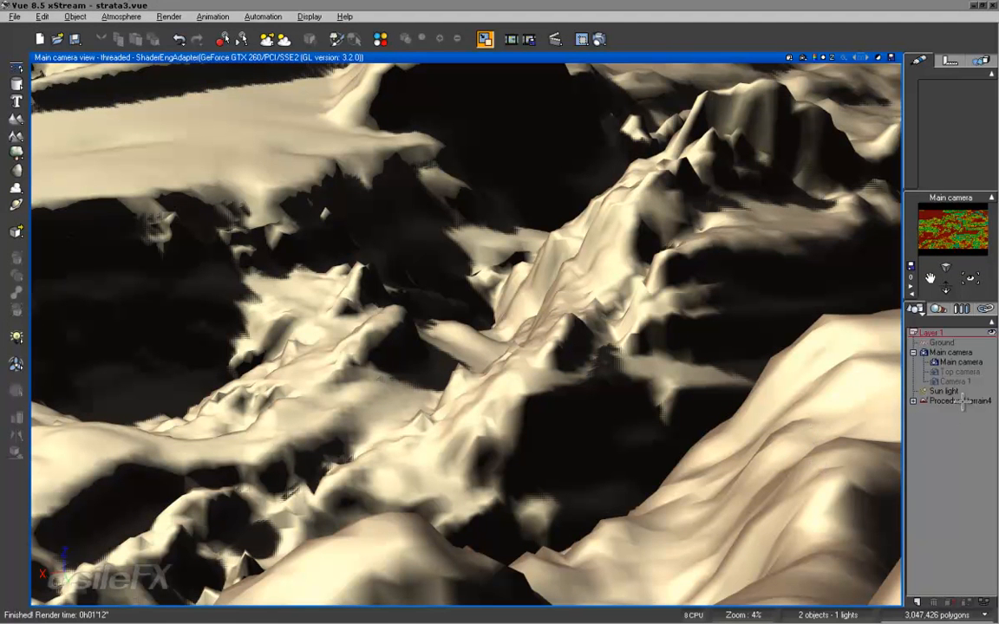
pyautogui.click(866, 362)
pyautogui.rightClick(936, 119)
pyautogui.click(906, 124)
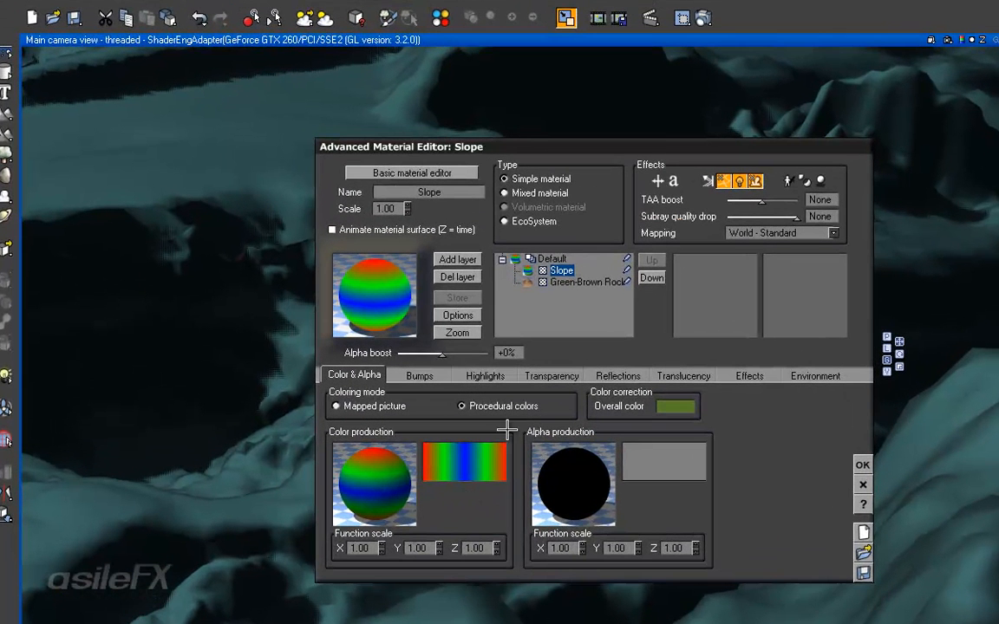
pyautogui.rightClick(568, 464)
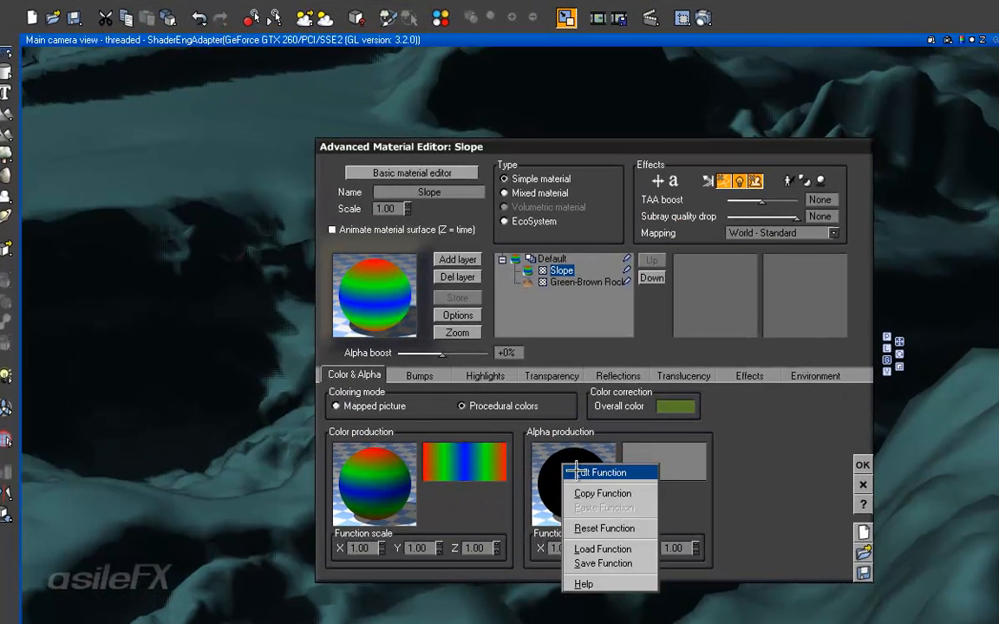
pyautogui.click(590, 471)
# Add a Constant Number node set to -1, connect it to the Alpha output in place of the color map, and accept the function.
pyautogui.click(475, 343)
pyautogui.moveTo(420, 347); pyautogui.dragTo(346, 328)
pyautogui.click(414, 321)
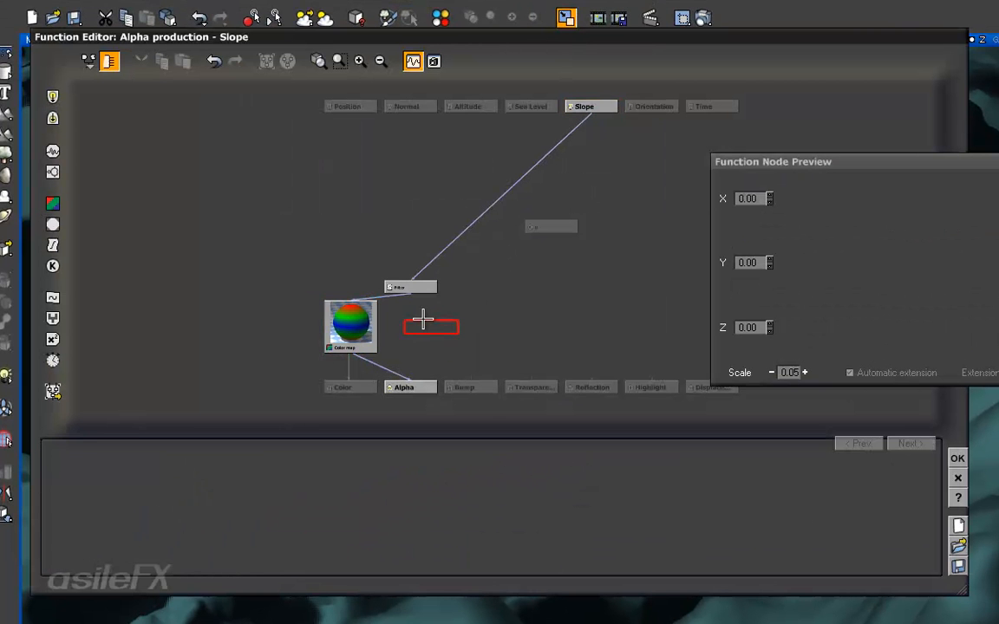
pyautogui.click(52, 265)
pyautogui.click(234, 445)
pyautogui.click(237, 485)
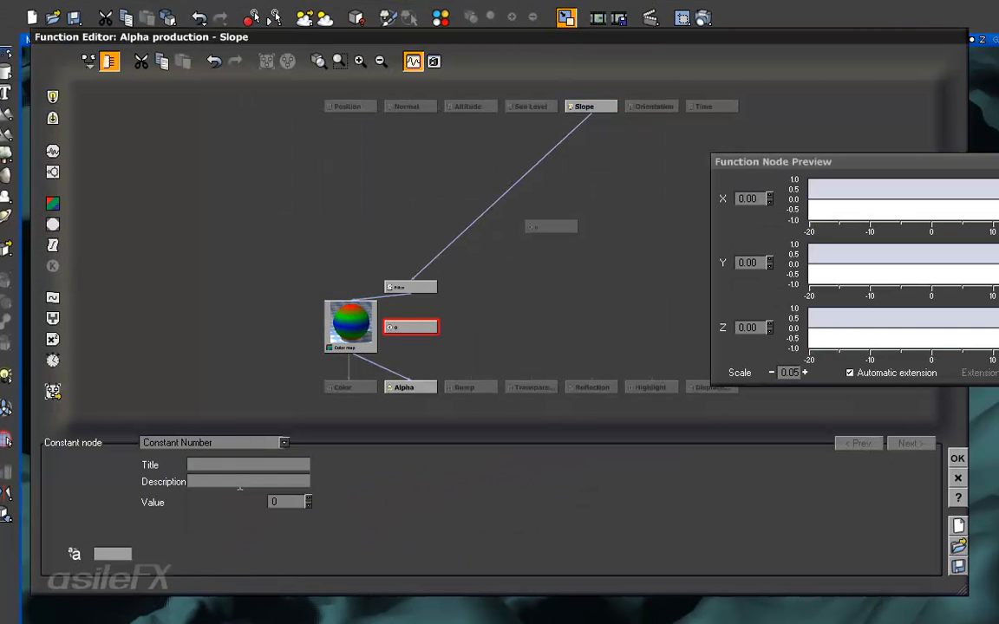
pyautogui.doubleClick(296, 496)
pyautogui.write('1')
pyautogui.press('Return')
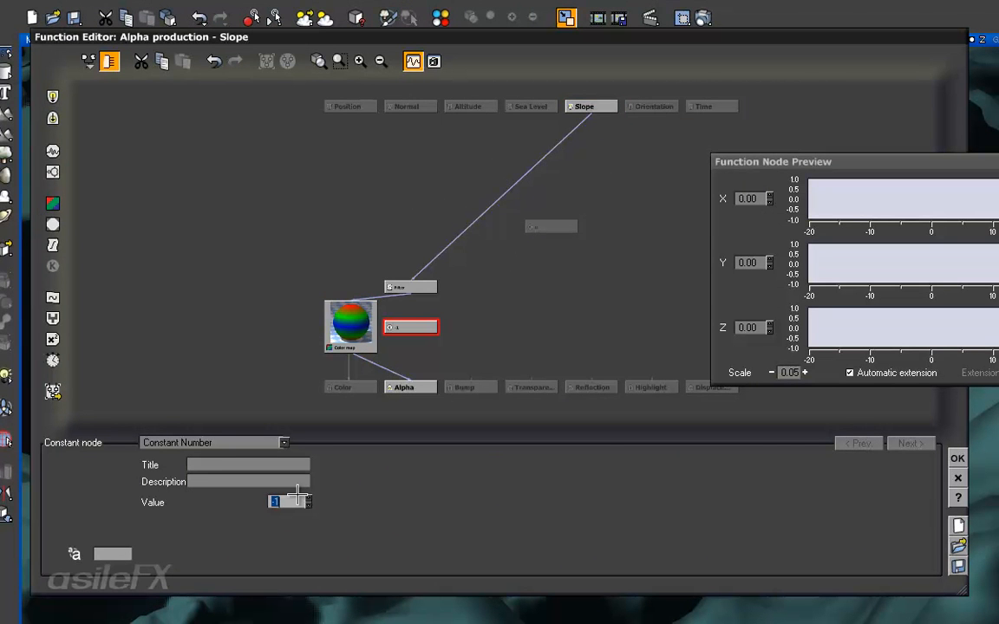
pyautogui.moveTo(355, 356); pyautogui.dragTo(411, 335)
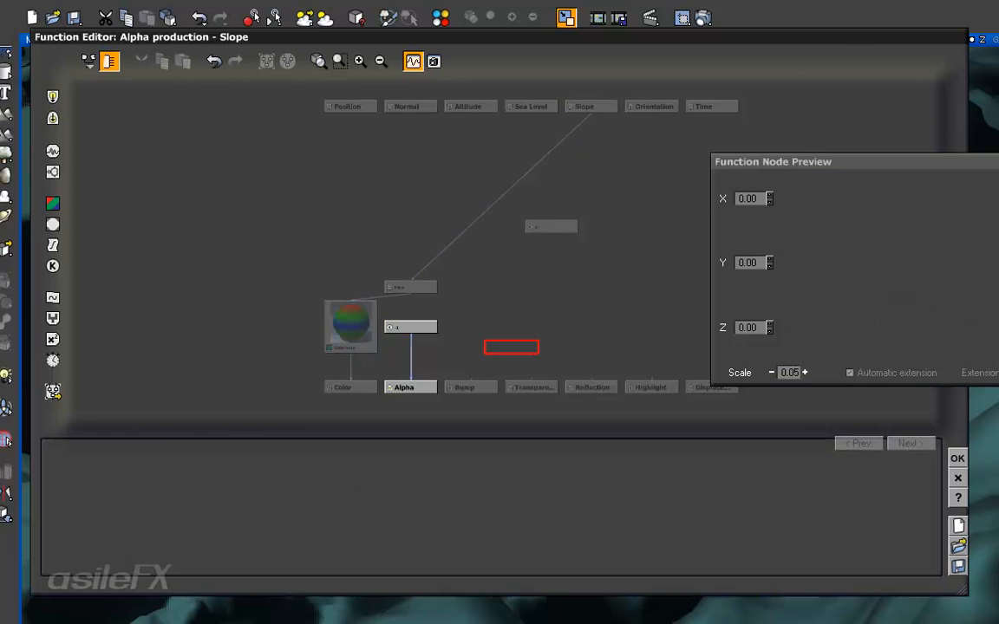
pyautogui.click(957, 457)
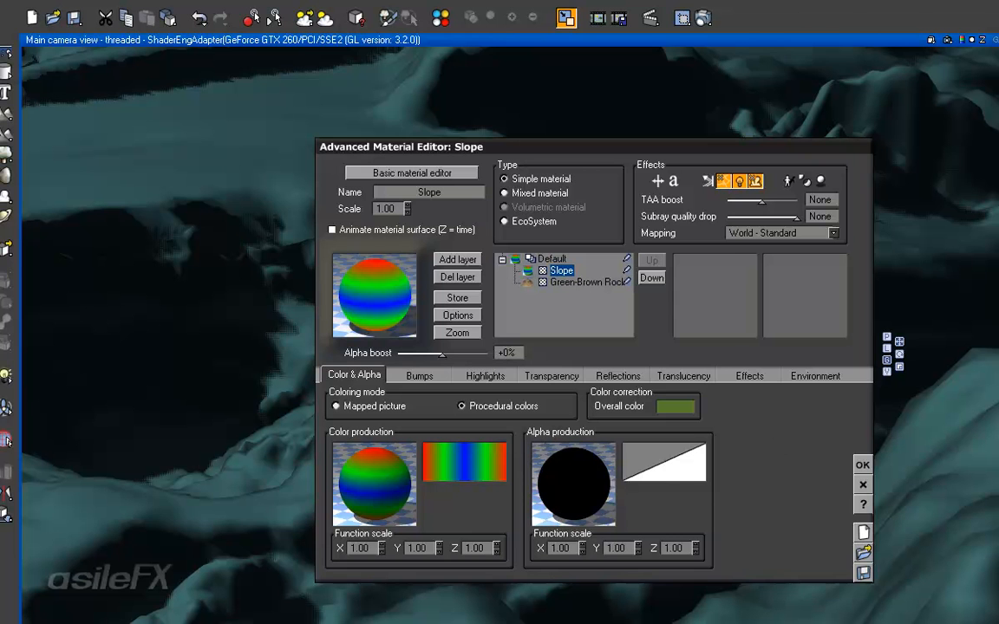
# Set the constant in the Slope layer's alpha function to 1, and turn off the layer's last two active effect options.
pyautogui.doubleClick(573, 483)
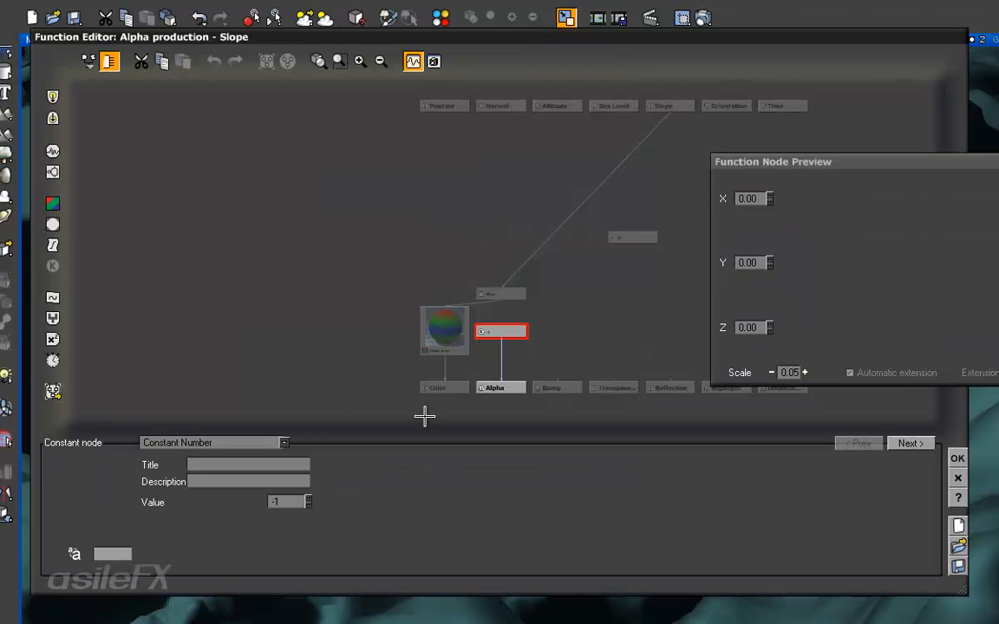
pyautogui.doubleClick(293, 501)
pyautogui.write('1')
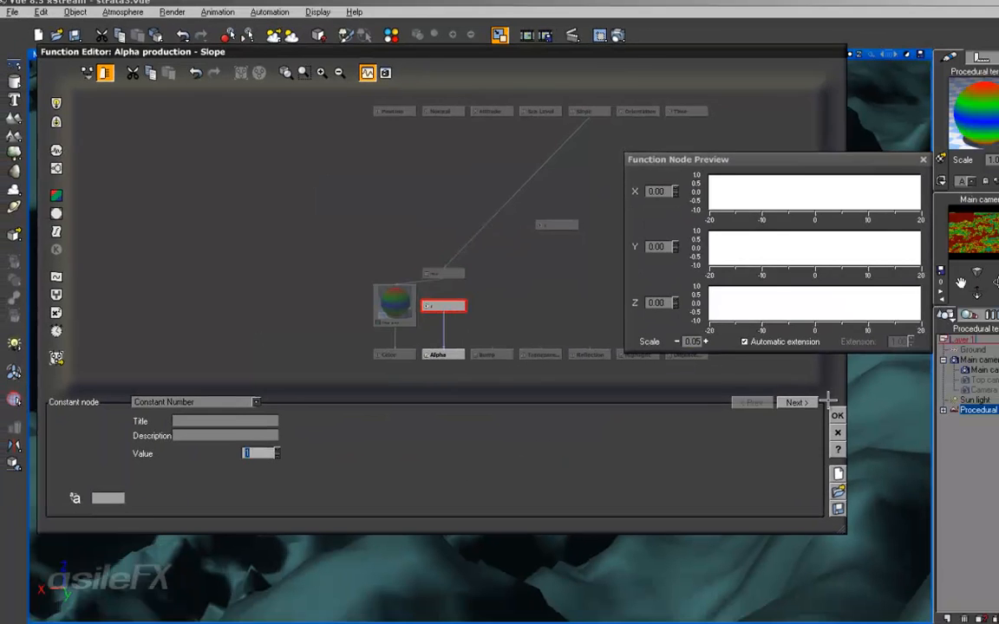
pyautogui.click(957, 457)
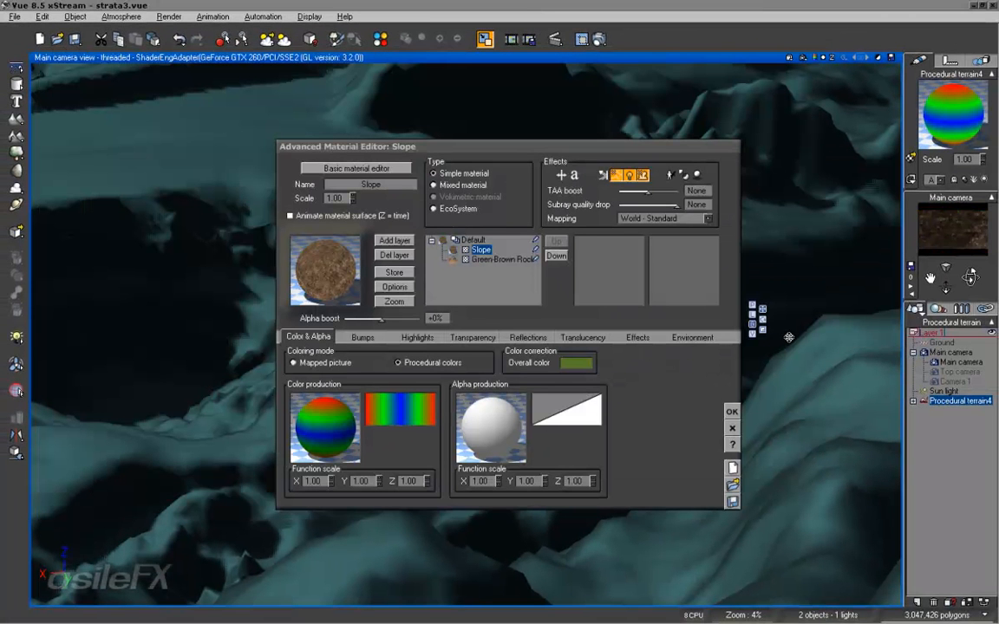
pyautogui.click(631, 174)
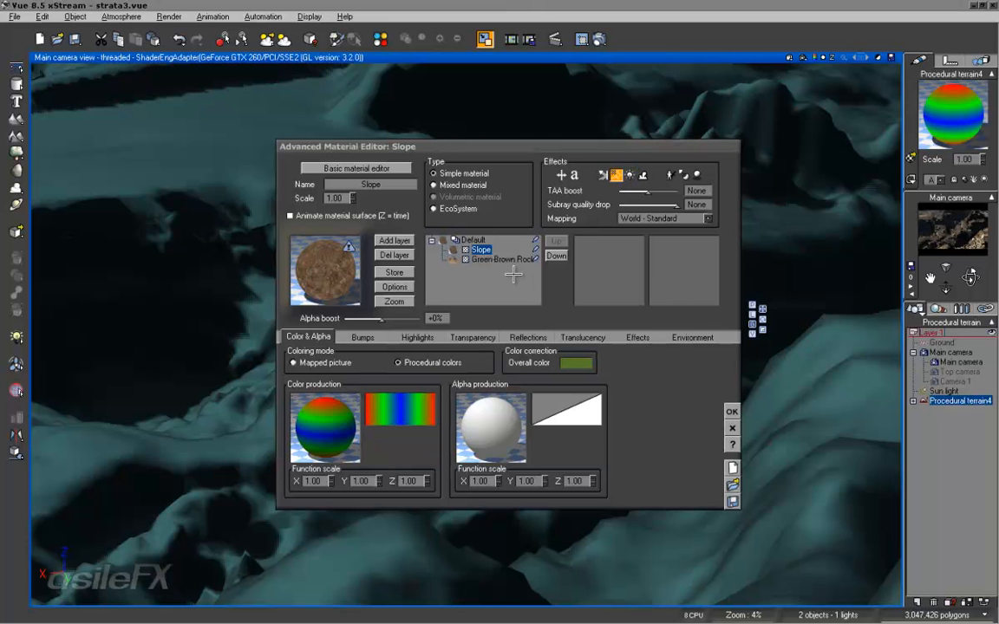
# Add the Dirt_007 material from zCollection as a new layer directly above Green-Brown Rock.
pyautogui.click(485, 260)
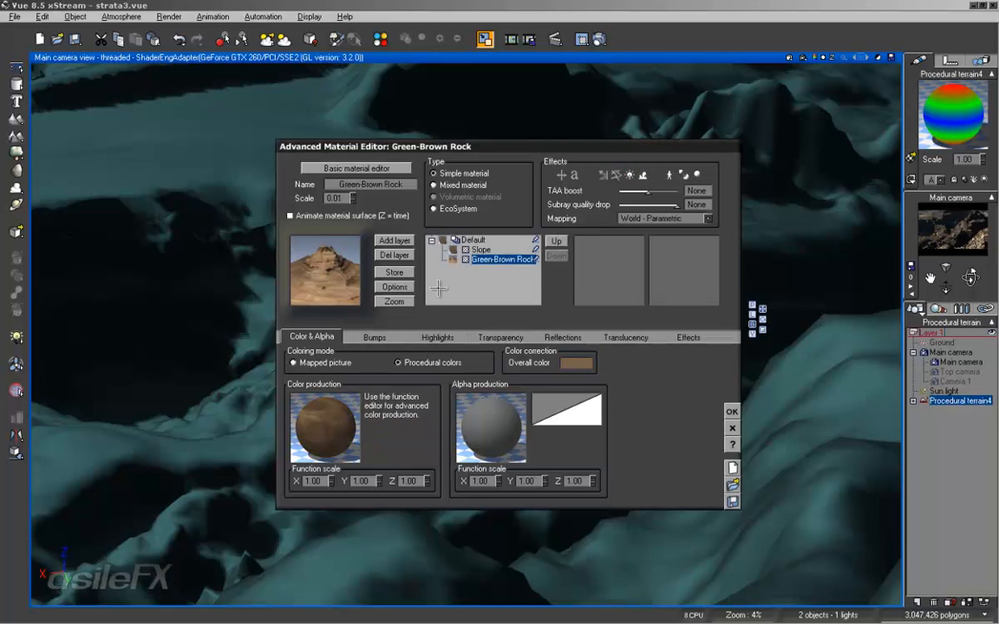
pyautogui.click(392, 240)
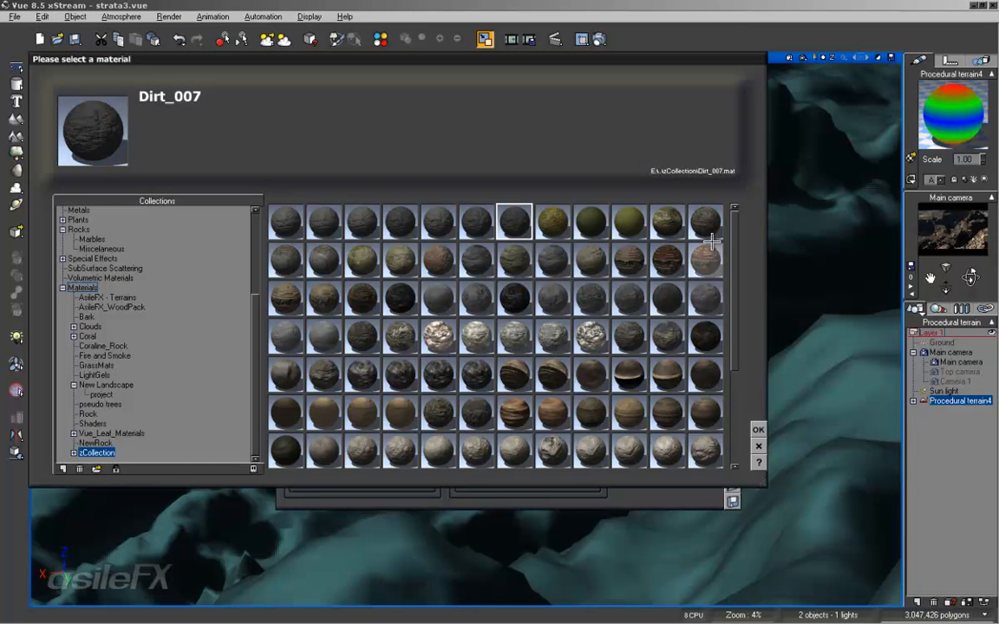
pyautogui.click(759, 431)
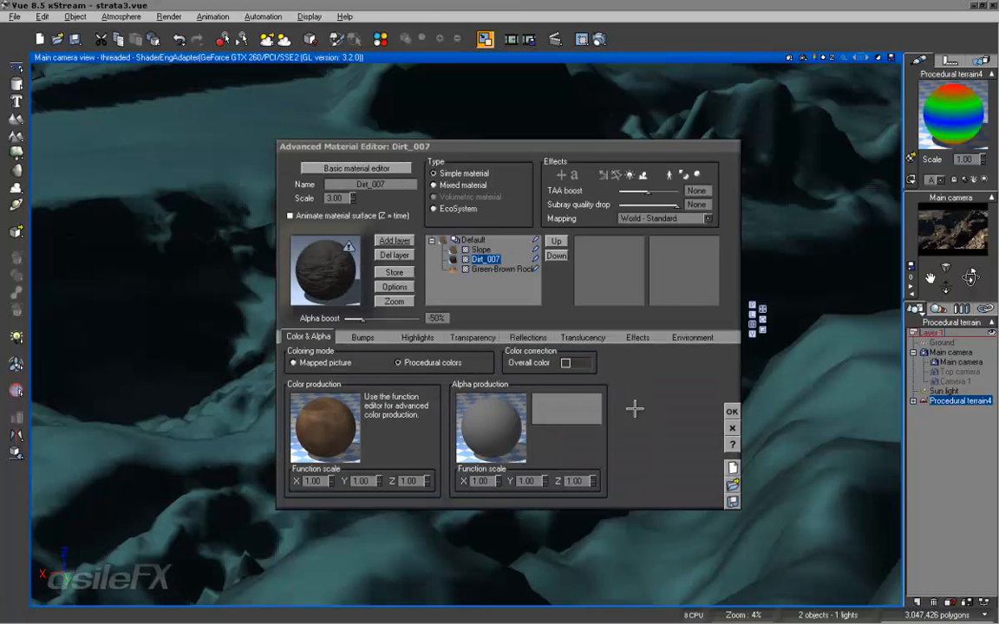
# Adjust the lower limit of the slope range in the Dirt_007 layer's environment constraints.
pyautogui.click(707, 338)
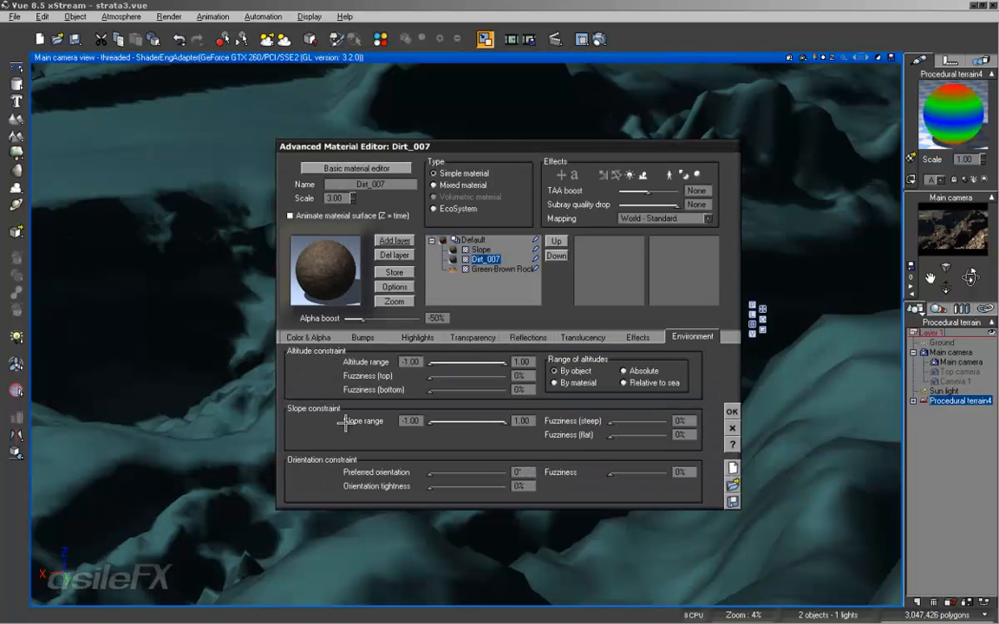
pyautogui.click(409, 421)
pyautogui.press('Tab')
pyautogui.moveTo(429, 422)
pyautogui.mouseDown()
pyautogui.moveTo(469, 422)
pyautogui.moveTo(416, 423)
pyautogui.mouseUp()
# Open the Dirt_007 layer's alpha production function and examine how its nodes connect between the Position input and the outputs.
pyautogui.click(310, 337)
pyautogui.rightClick(494, 409)
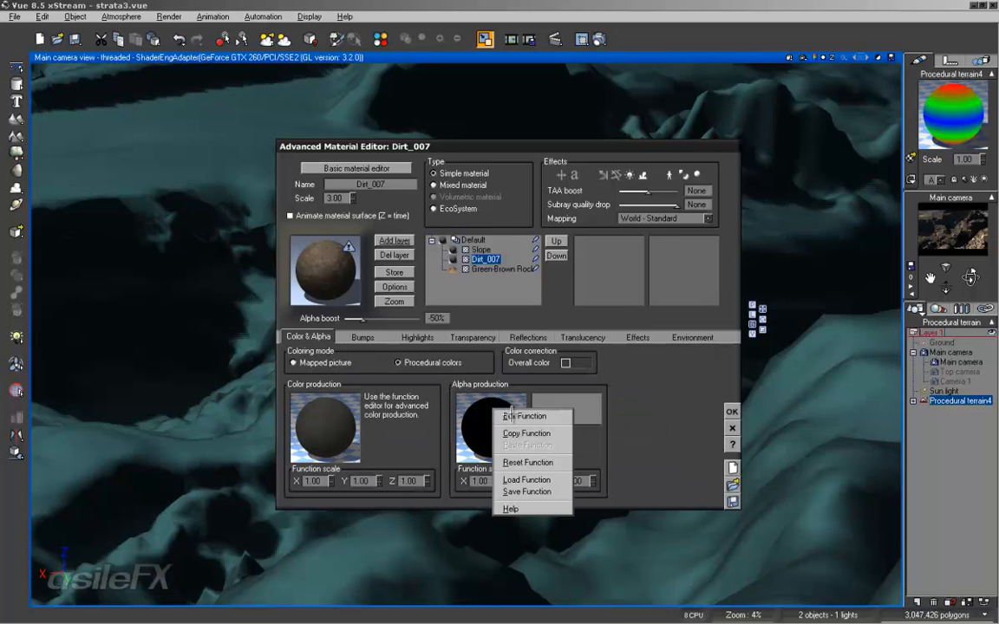
pyautogui.click(512, 416)
pyautogui.moveTo(479, 308); pyautogui.dragTo(470, 240, button='middle')
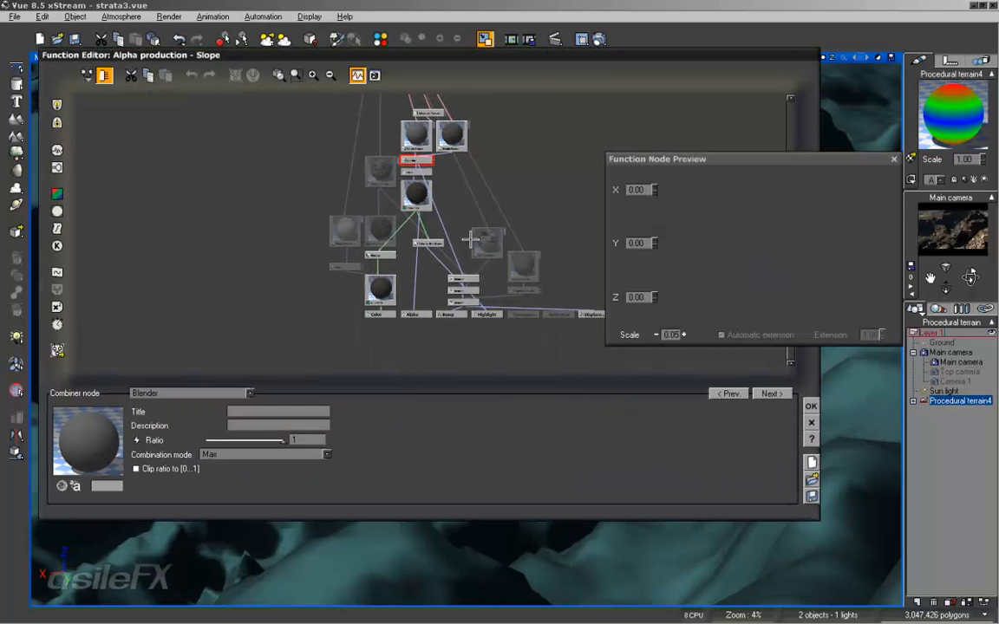
pyautogui.click(313, 76)
pyautogui.moveTo(450, 197); pyautogui.dragTo(365, 461, button='middle')
pyautogui.moveTo(395, 241); pyautogui.dragTo(409, 363, button='middle')
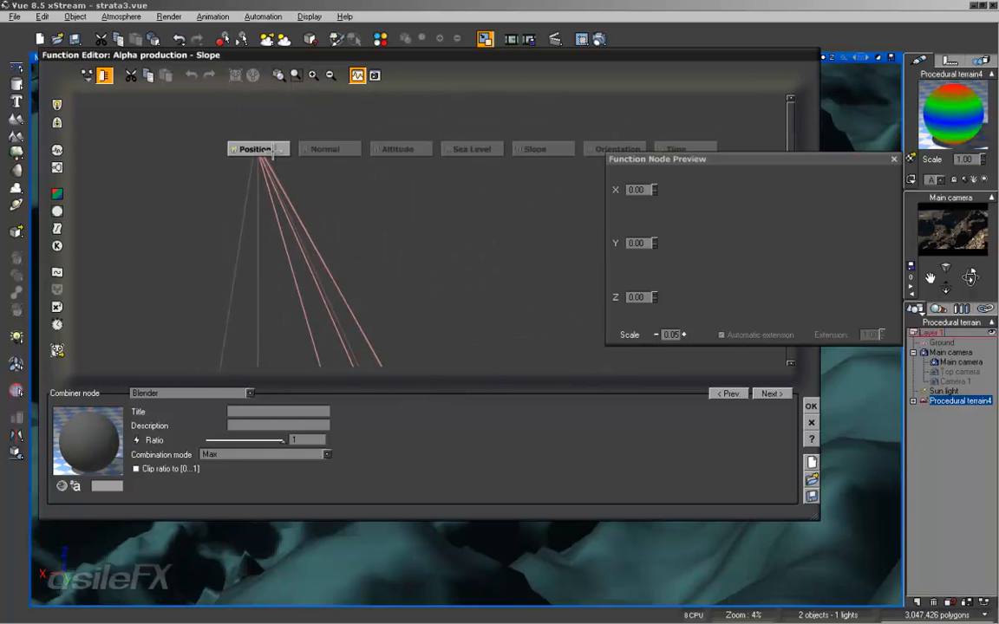
pyautogui.moveTo(273, 152); pyautogui.dragTo(273, 315)
pyautogui.moveTo(445, 342); pyautogui.dragTo(333, 80, button='middle')
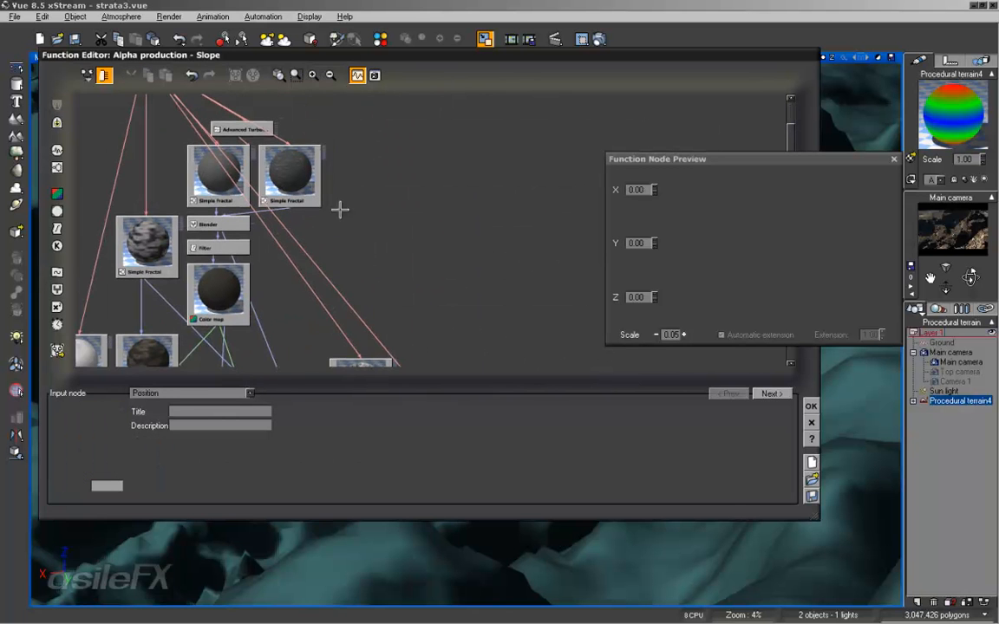
pyautogui.moveTo(339, 209); pyautogui.dragTo(356, 178, button='middle')
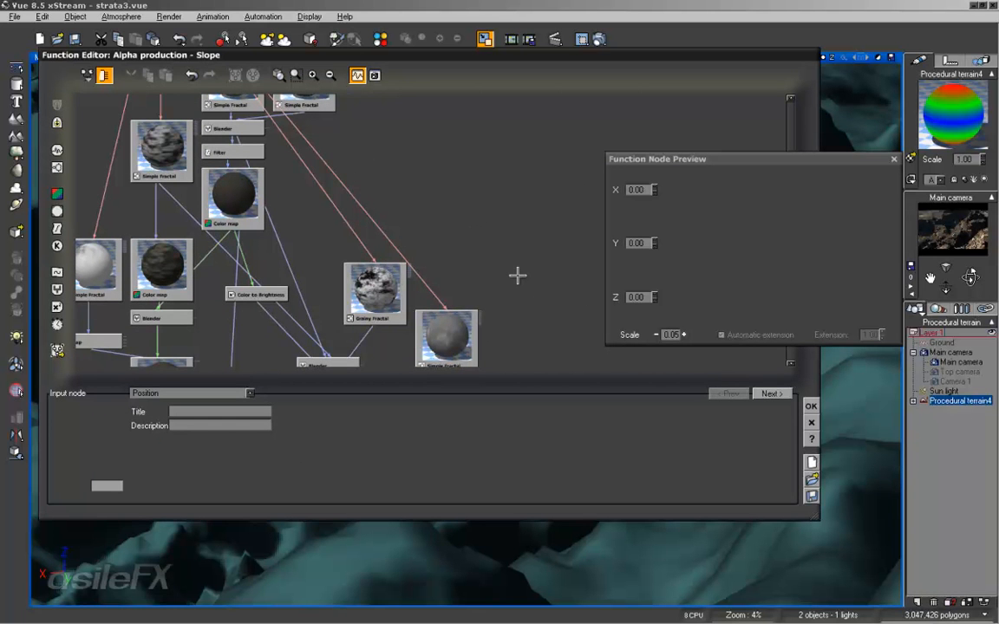
# Add a Color map node in the empty area beside the existing fractal nodes.
pyautogui.click(475, 175)
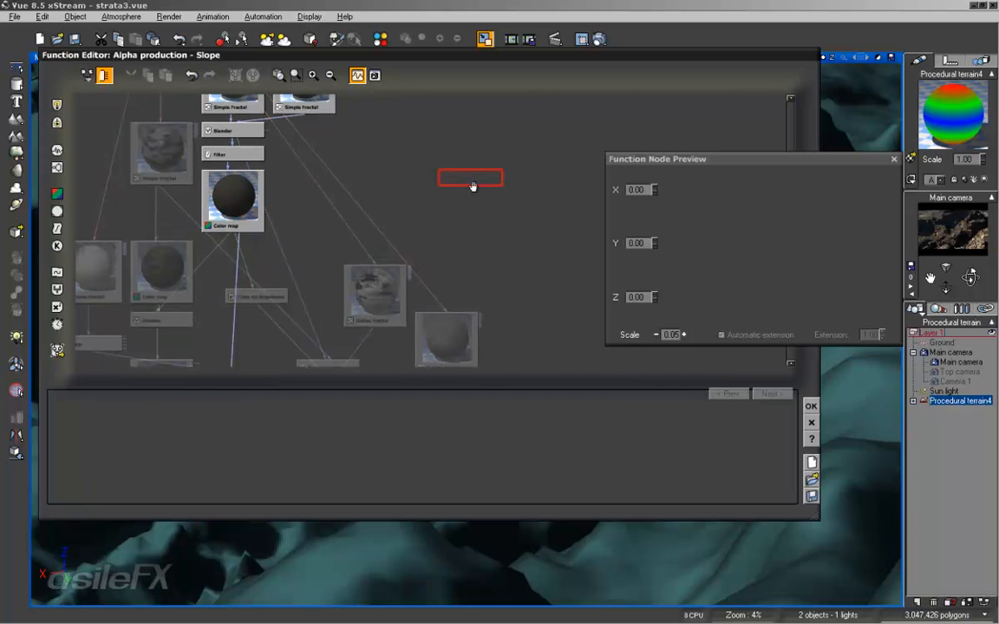
pyautogui.moveTo(471, 185); pyautogui.dragTo(450, 279, button='middle')
pyautogui.click(444, 265)
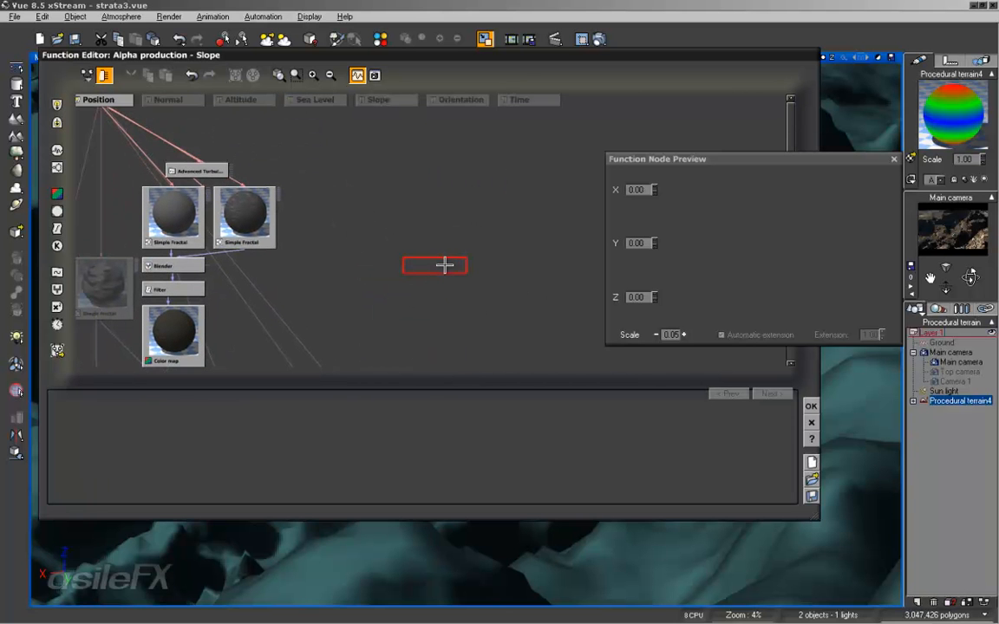
pyautogui.click(56, 193)
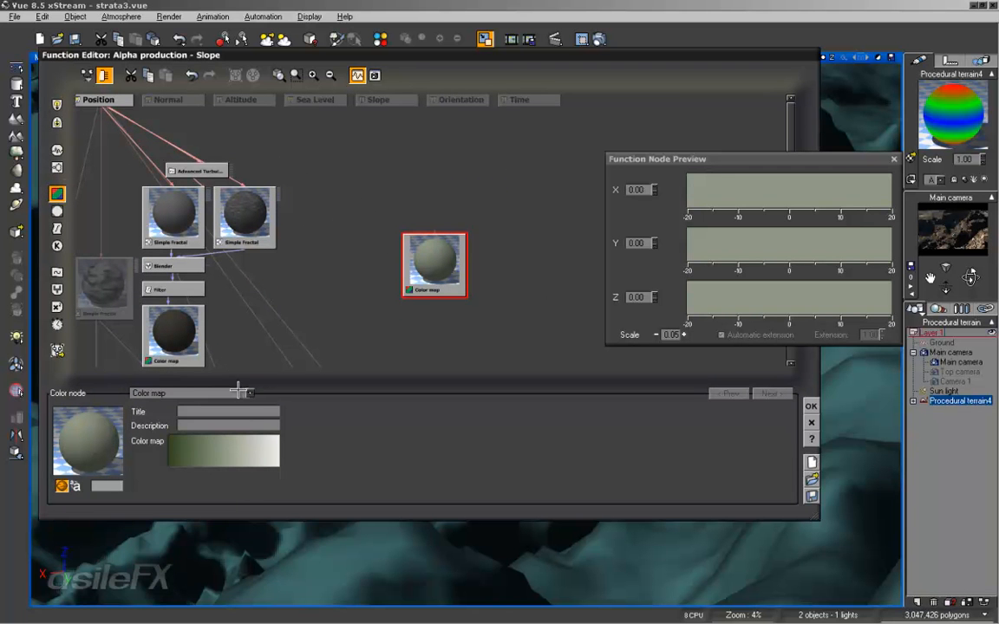
pyautogui.click(199, 393)
pyautogui.click(538, 229)
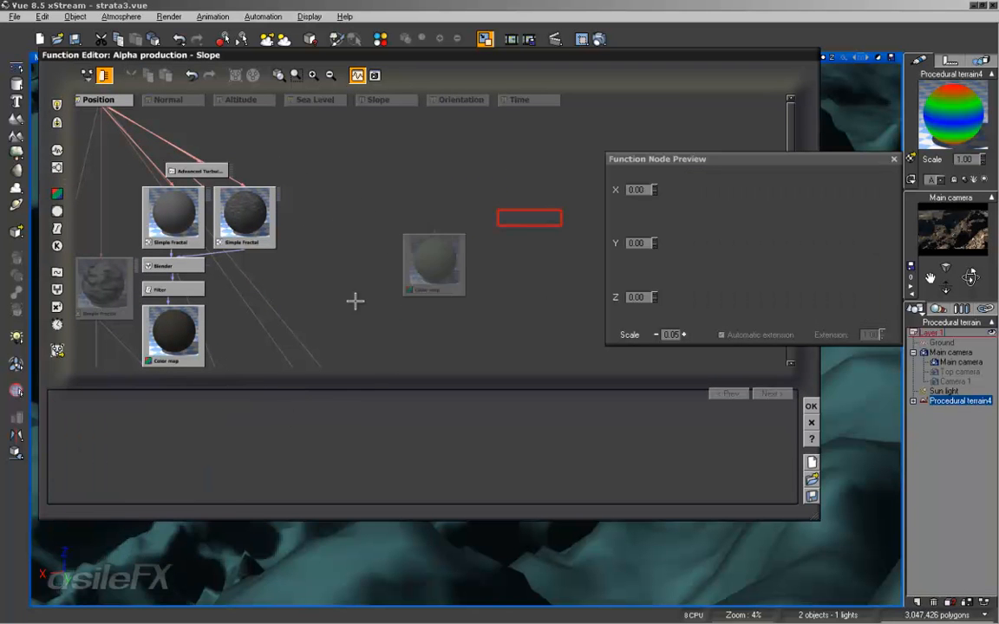
# Open the new node's color map for editing and move its dark green key color to position 0.
pyautogui.click(438, 260)
pyautogui.rightClick(231, 455)
pyautogui.click(253, 465)
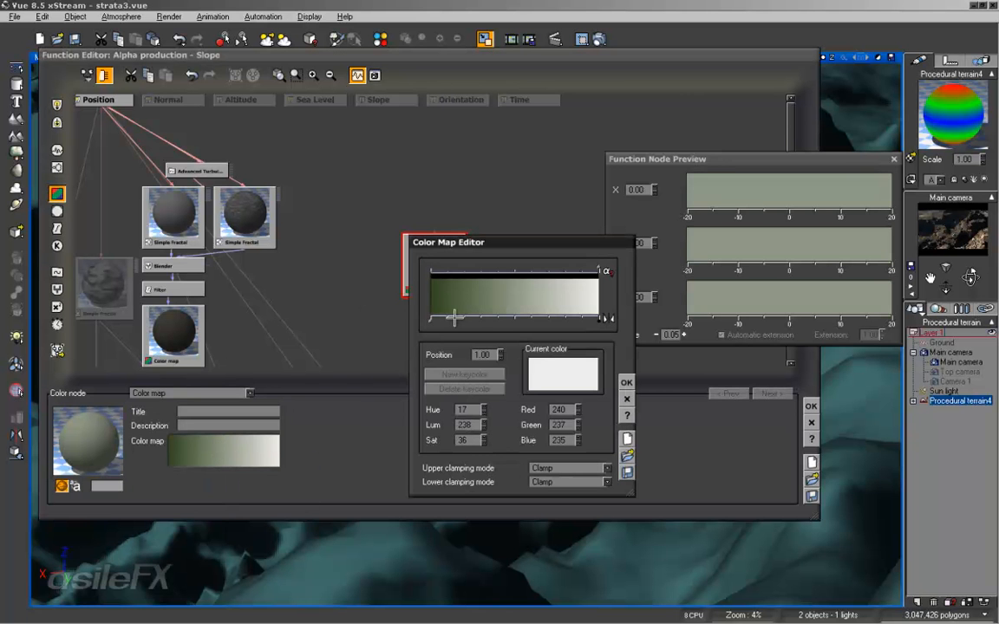
pyautogui.moveTo(432, 319); pyautogui.dragTo(516, 321)
pyautogui.doubleClick(482, 356)
pyautogui.write('0')
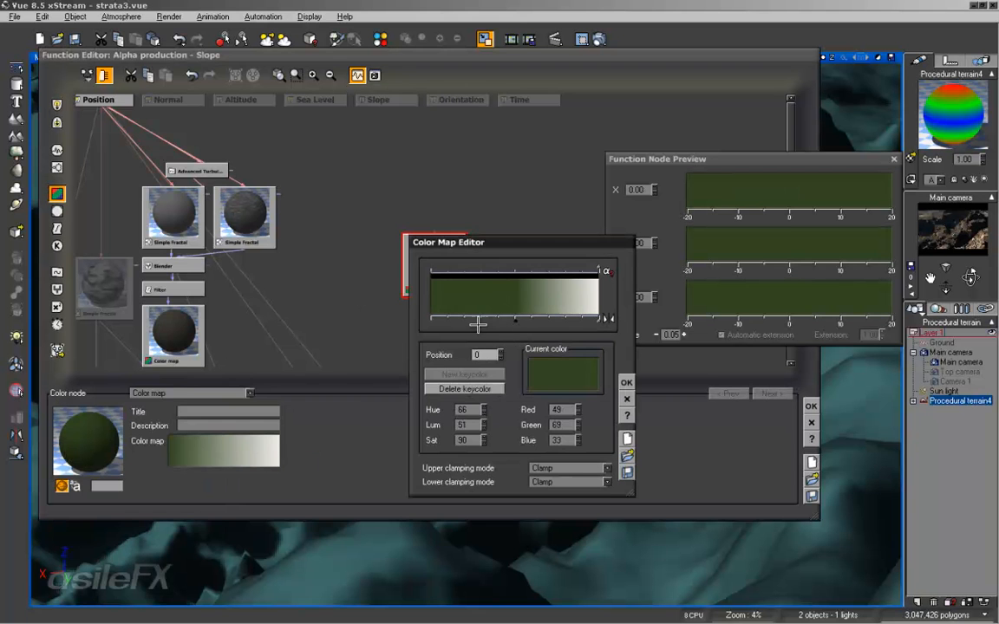
# Change the key color at position 0 to black, with red, green and blue all at 0.
pyautogui.rightClick(564, 373)
pyautogui.click(578, 376)
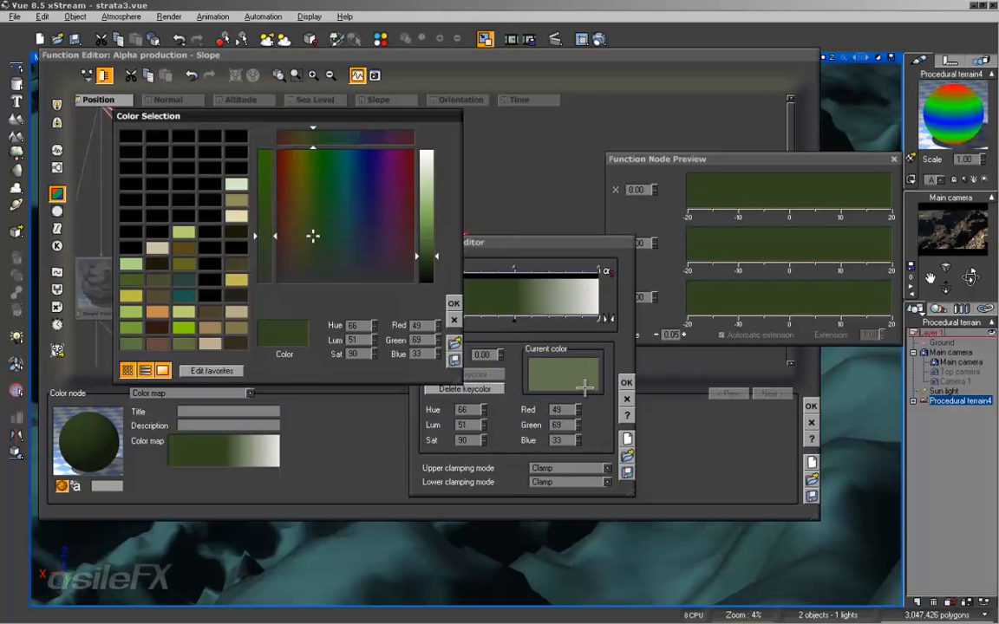
pyautogui.moveTo(482, 334); pyautogui.dragTo(485, 354)
pyautogui.doubleClick(471, 518)
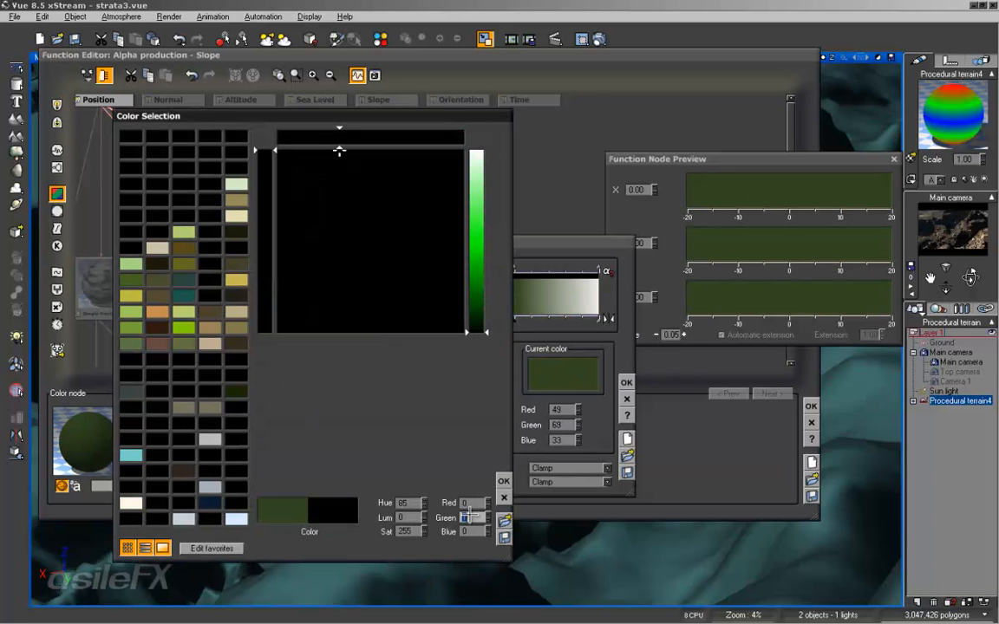
pyautogui.write('0')
pyautogui.click(505, 481)
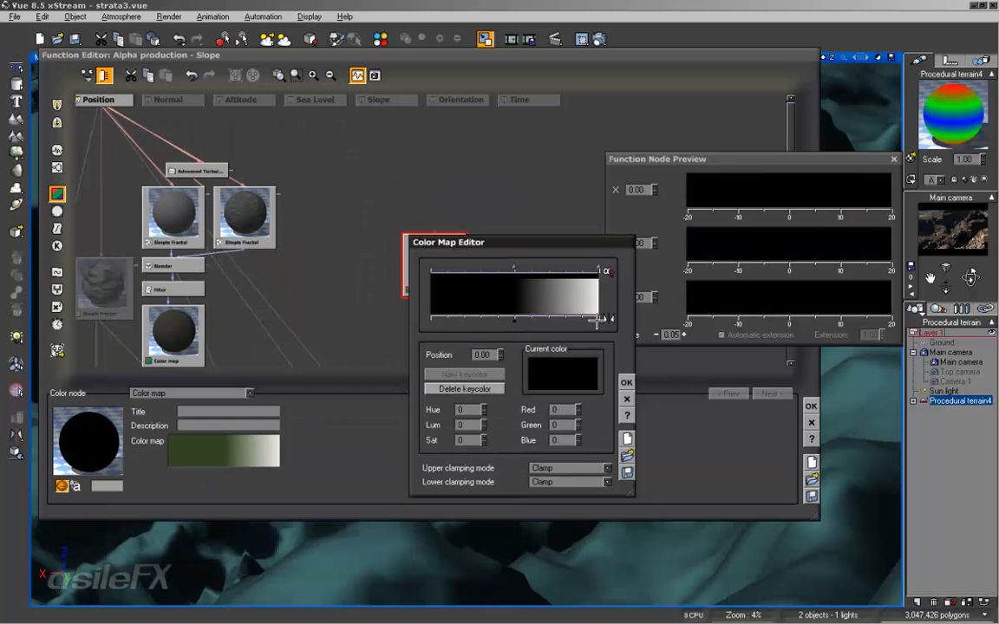
# Set the key color at position 1.00 to white with red, green and blue at 255, and accept the color map.
pyautogui.click(599, 317)
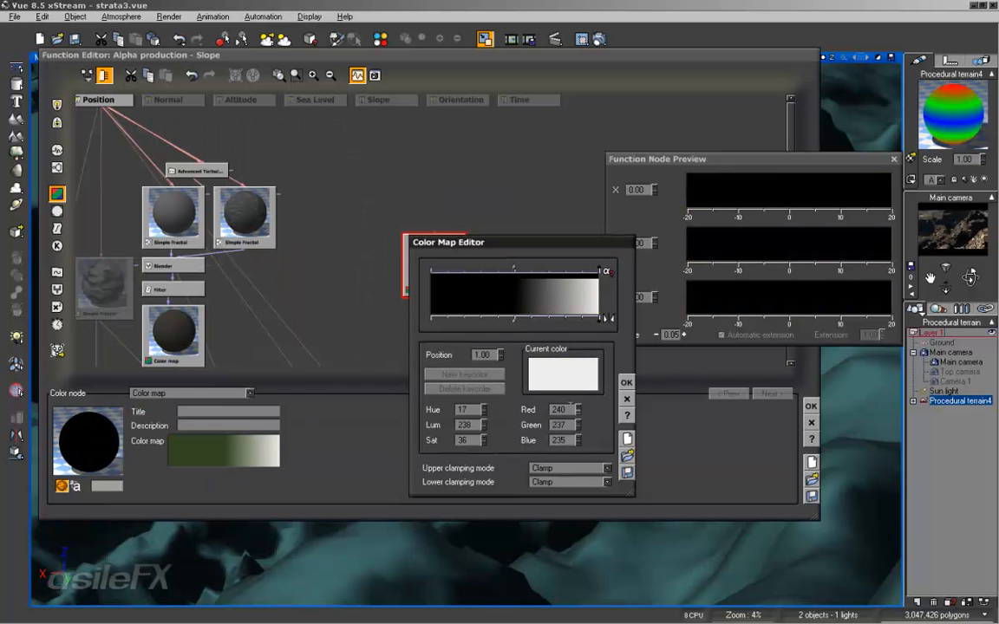
pyautogui.doubleClick(563, 409)
pyautogui.write('255')
pyautogui.doubleClick(563, 425)
pyautogui.write('255')
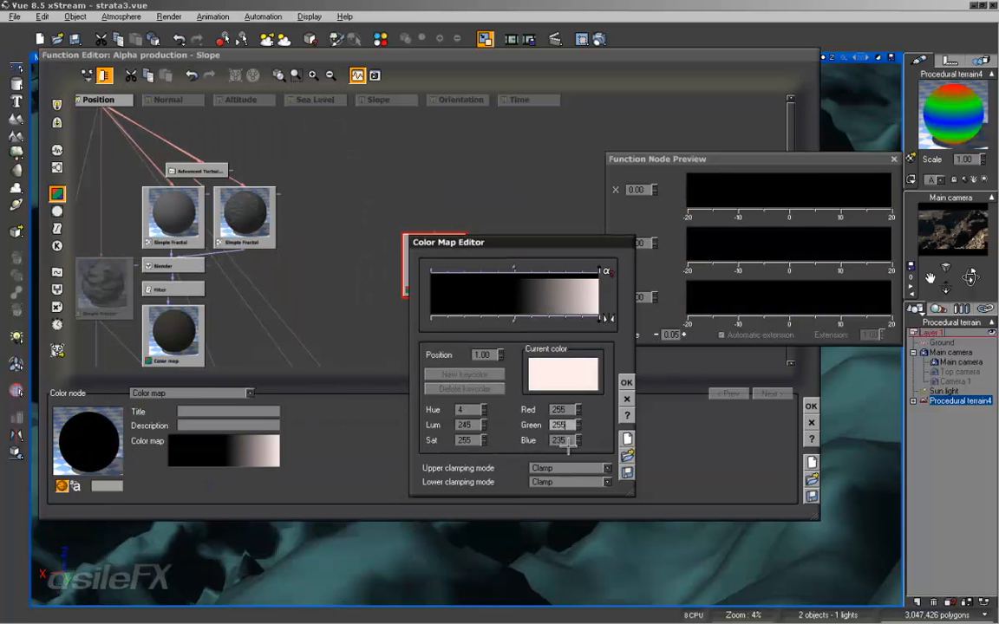
pyautogui.doubleClick(564, 440)
pyautogui.write('255')
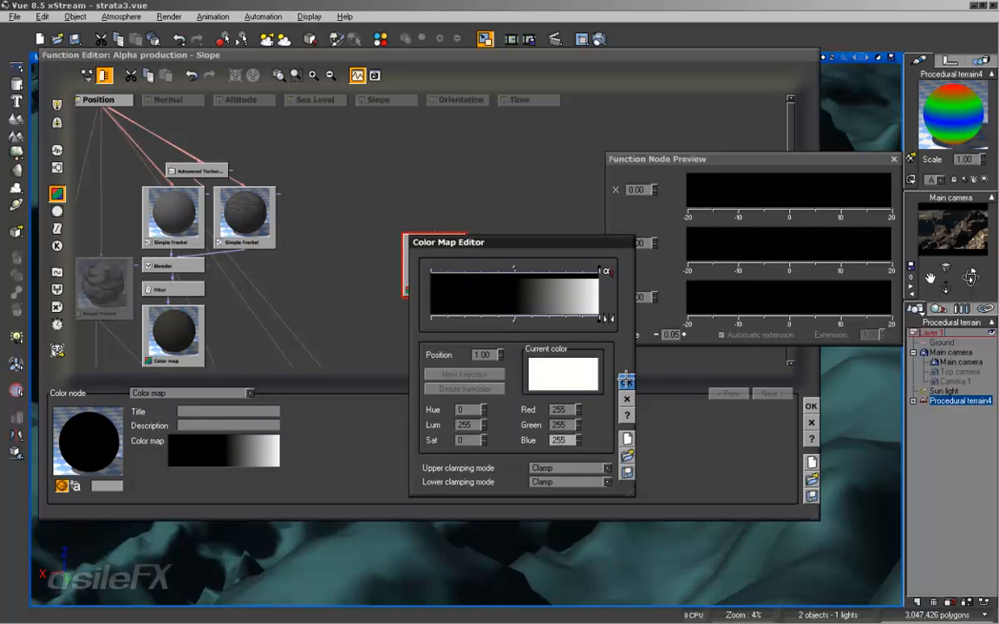
pyautogui.click(626, 383)
# Link the Slope input to the new Color map node and add a Color to Brightness conversion node beneath it.
pyautogui.moveTo(439, 262); pyautogui.dragTo(388, 130)
pyautogui.scroll(-2, 438, 230)
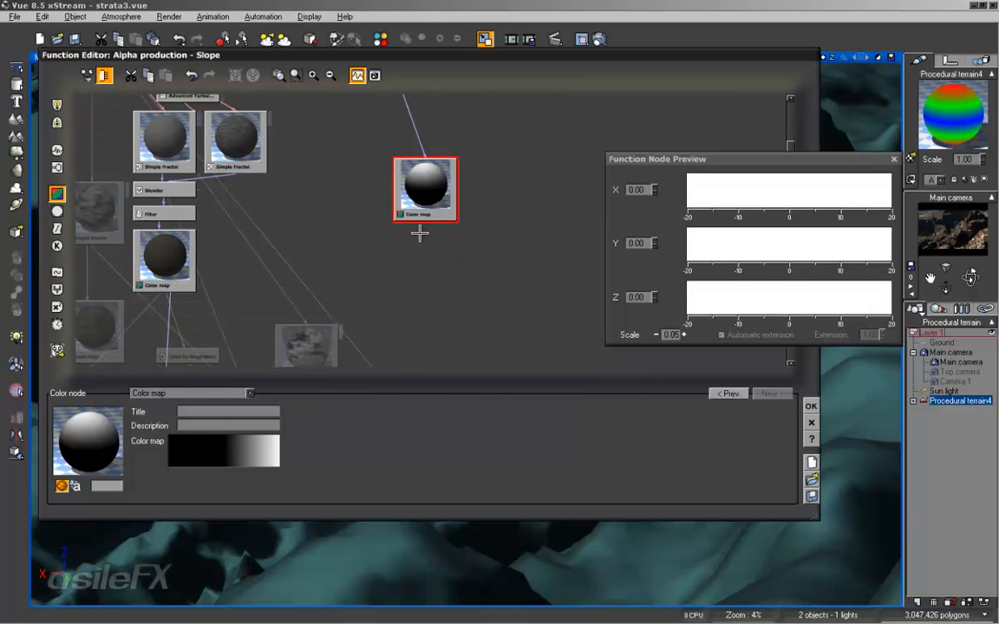
pyautogui.rightClick(419, 236)
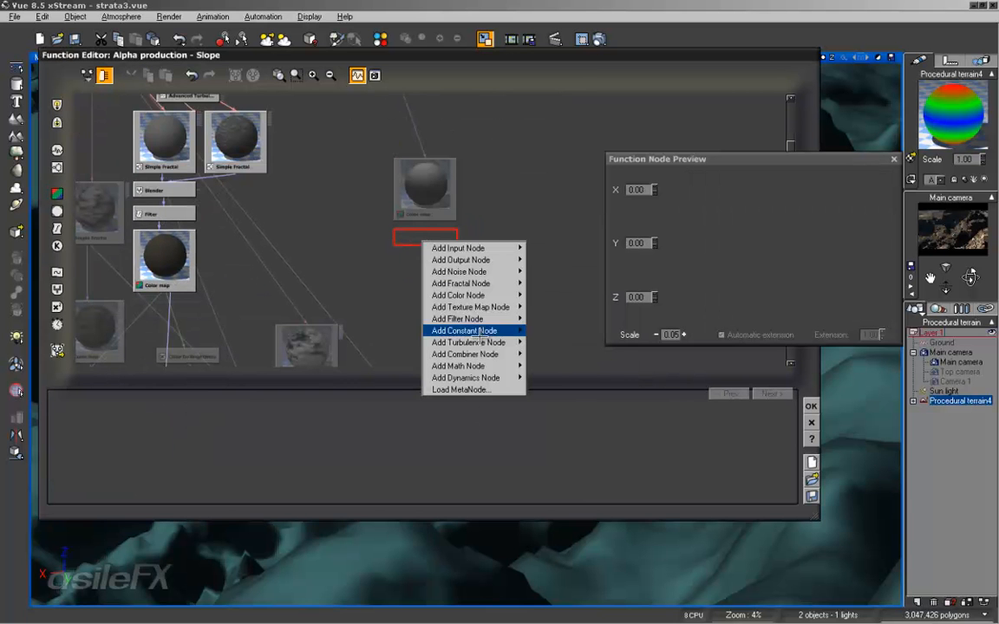
pyautogui.moveTo(485, 366)
pyautogui.moveTo(582, 364)
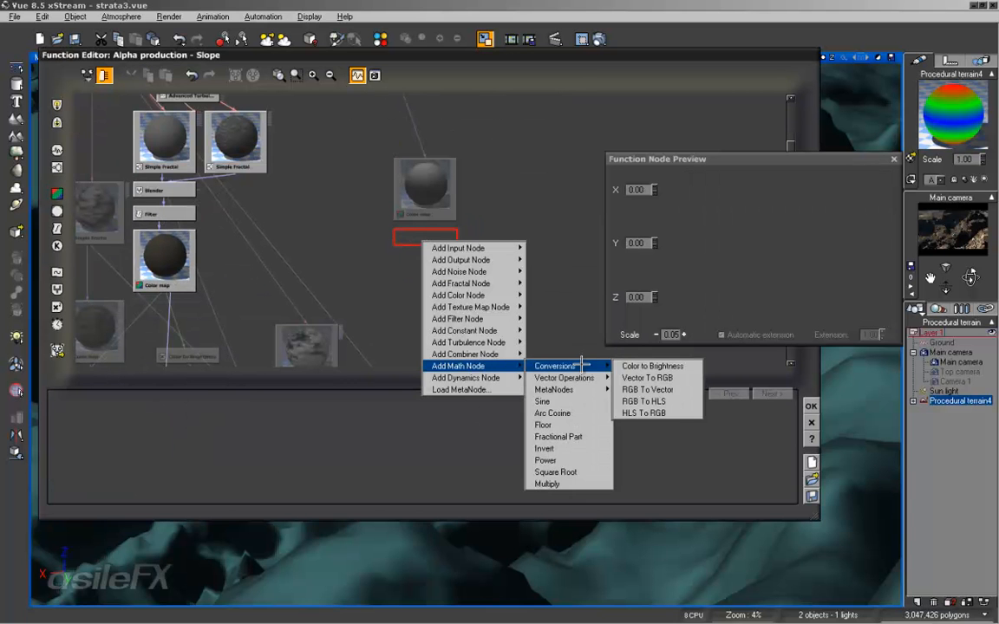
pyautogui.click(652, 366)
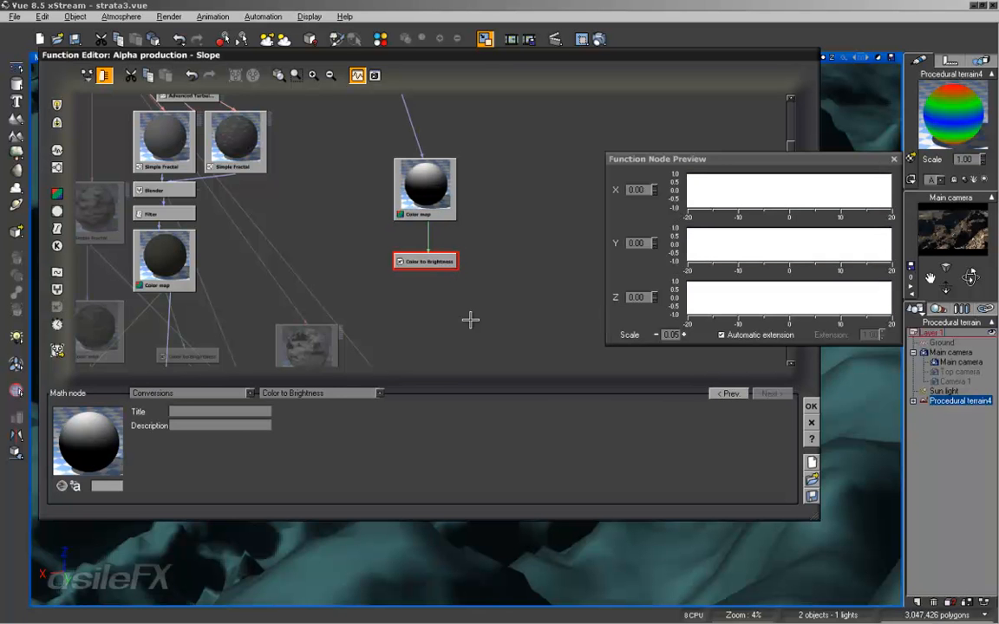
# Delete the connection from the original Color map node to the Alpha output.
pyautogui.moveTo(468, 319); pyautogui.dragTo(480, 206)
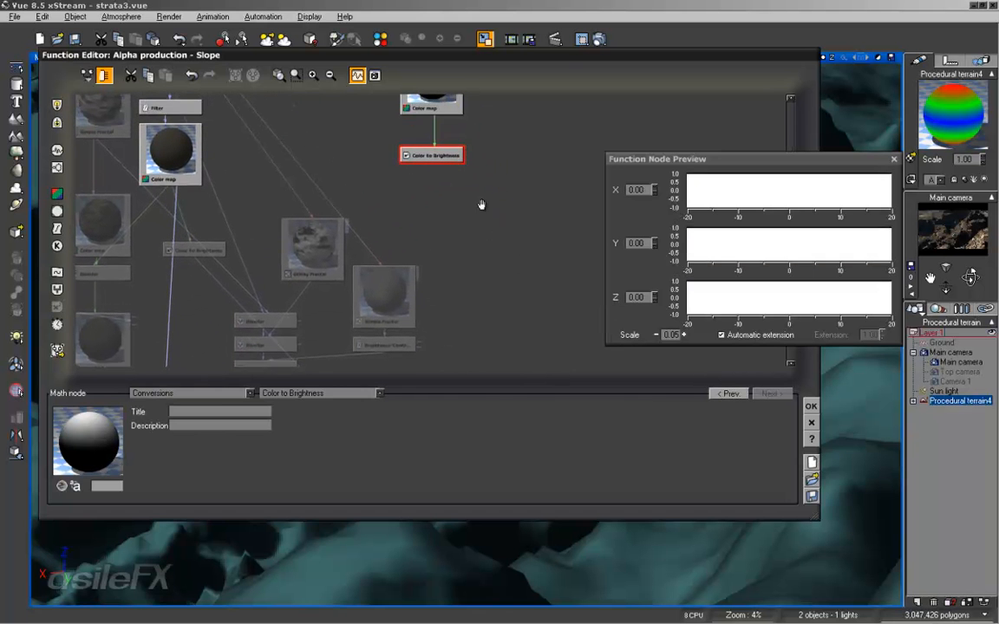
pyautogui.click(173, 197)
pyautogui.click(162, 322)
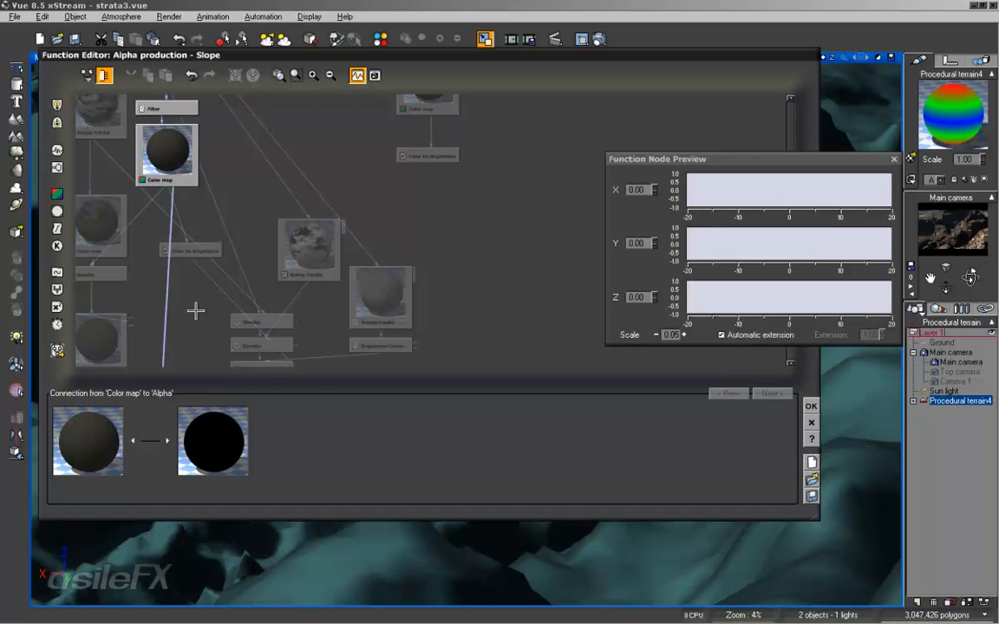
pyautogui.press('Delete')
# Connect the Color to Brightness node to the Alpha output and place it directly below the slope Color map node.
pyautogui.moveTo(327, 269); pyautogui.dragTo(330, 228, button='middle')
pyautogui.moveTo(453, 113); pyautogui.dragTo(525, 186)
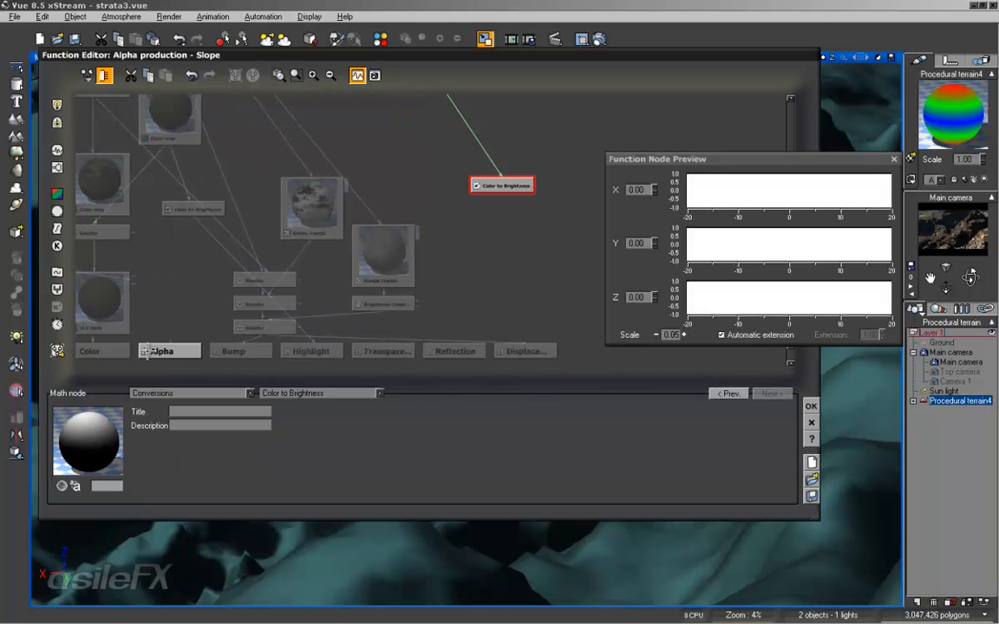
pyautogui.moveTo(169, 338); pyautogui.dragTo(500, 191)
pyautogui.moveTo(510, 226); pyautogui.dragTo(475, 293, button='middle')
pyautogui.moveTo(482, 253); pyautogui.dragTo(404, 156)
pyautogui.moveTo(420, 190); pyautogui.dragTo(446, 300, button='middle')
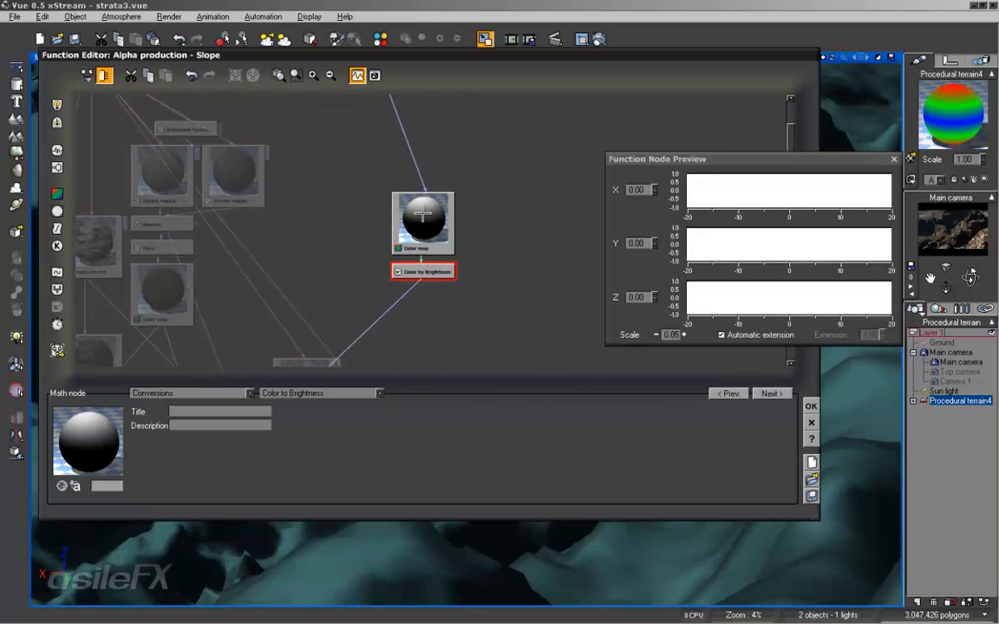
# Open the slope Color map for editing and move its middle black key color to position 0.51.
pyautogui.click(422, 213)
pyautogui.rightClick(272, 452)
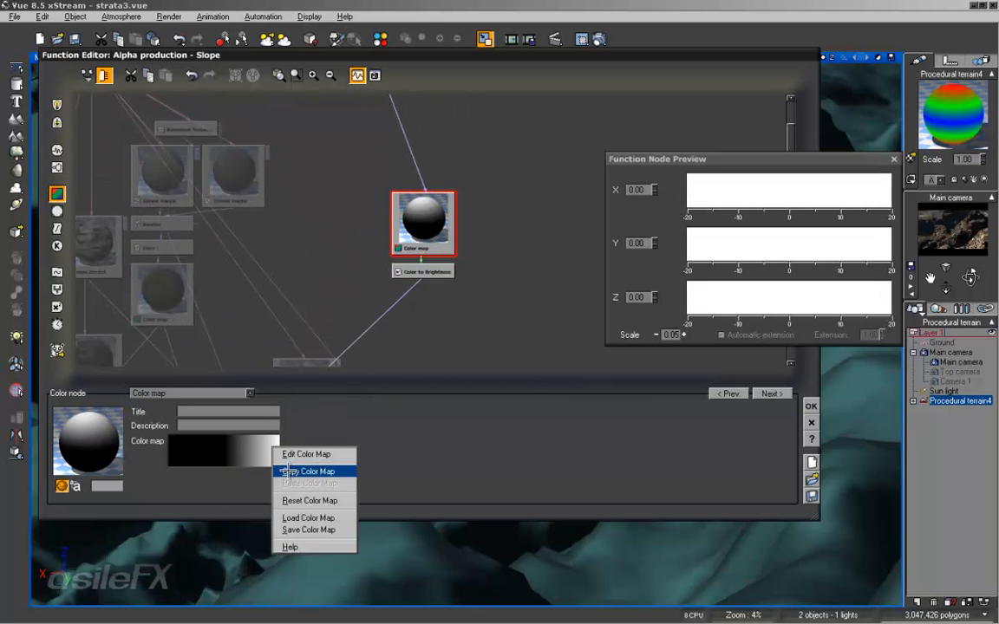
pyautogui.click(292, 458)
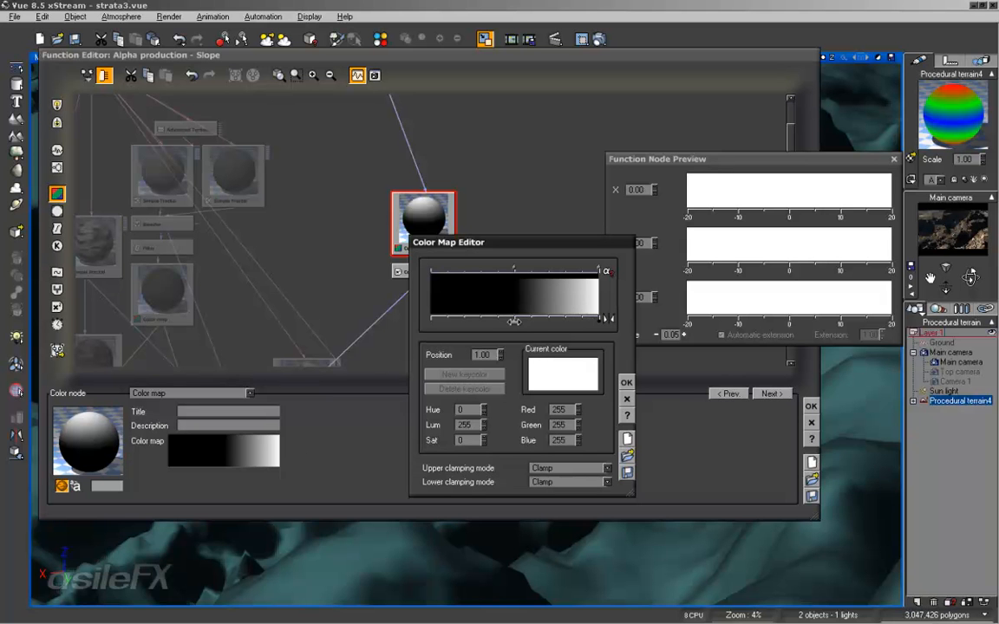
pyautogui.moveTo(514, 321); pyautogui.dragTo(557, 324)
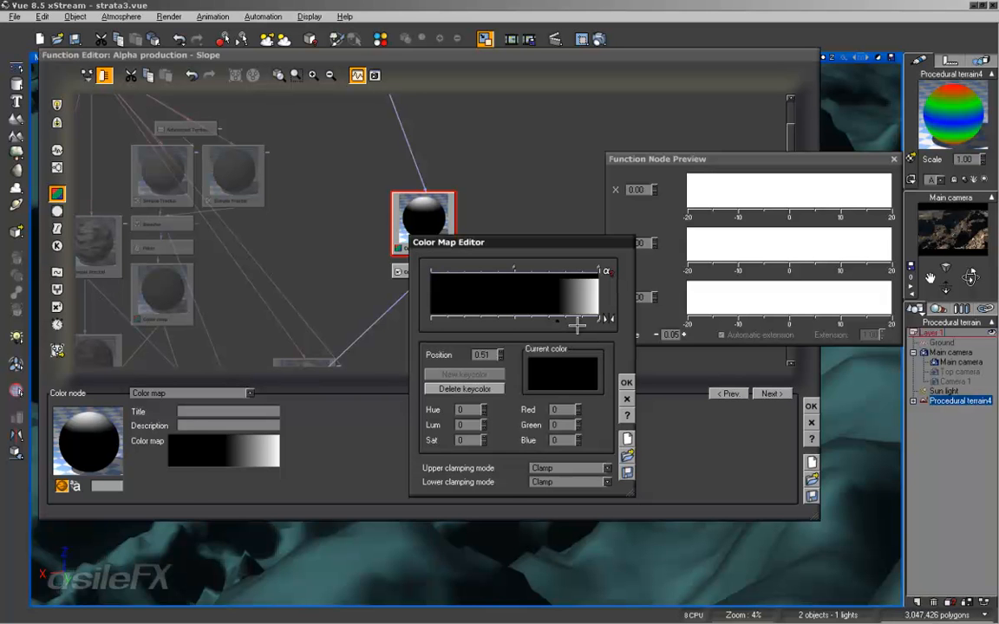
# Add a key color at position 0.65 and make it white, with red, green and blue at 255.
pyautogui.doubleClick(569, 321)
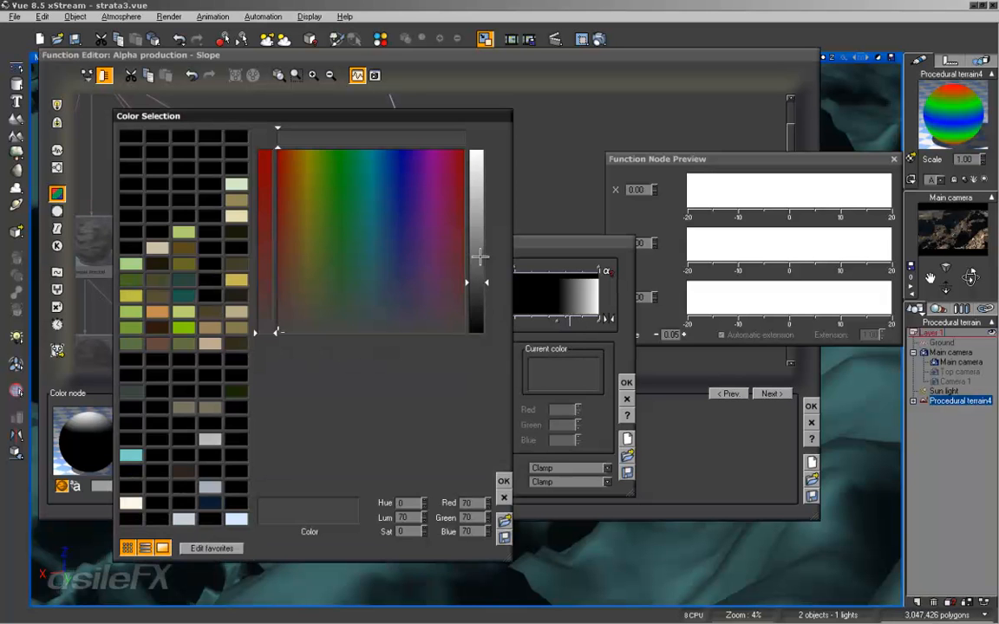
pyautogui.moveTo(480, 257); pyautogui.dragTo(472, 137)
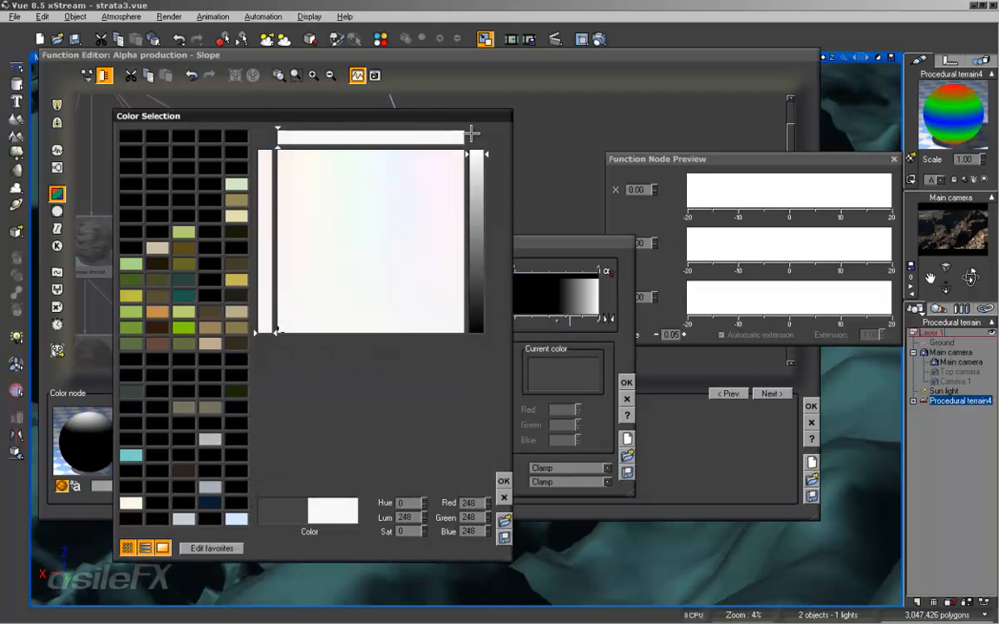
pyautogui.doubleClick(472, 502)
pyautogui.write('255')
pyautogui.press('Tab')
pyautogui.write('255')
pyautogui.press('Tab')
pyautogui.write('2')
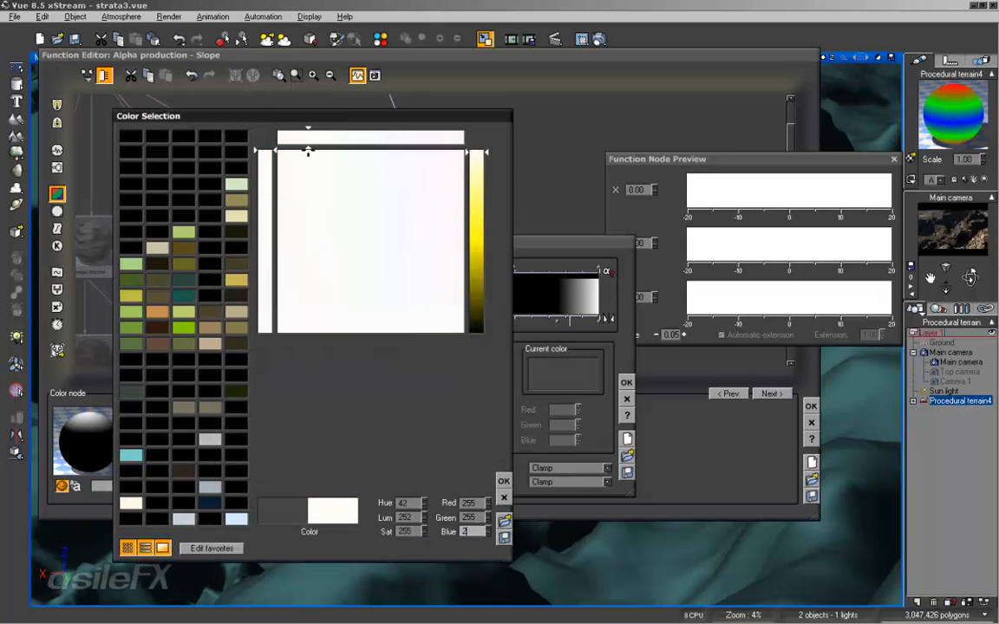
pyautogui.write('55')
pyautogui.click(504, 481)
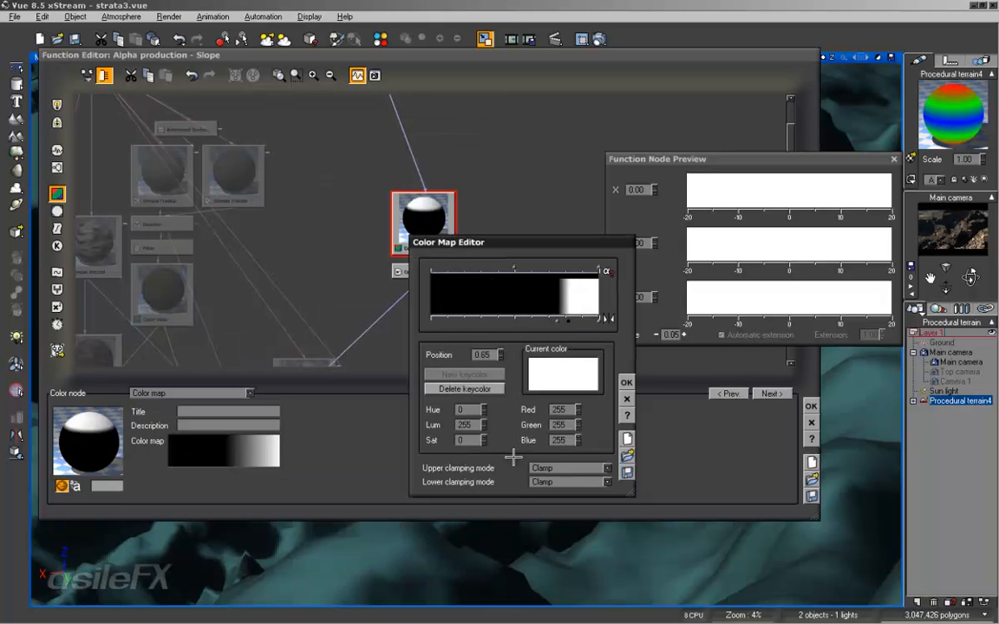
# Accept the edited slope color map and the alpha function graph.
pyautogui.click(576, 324)
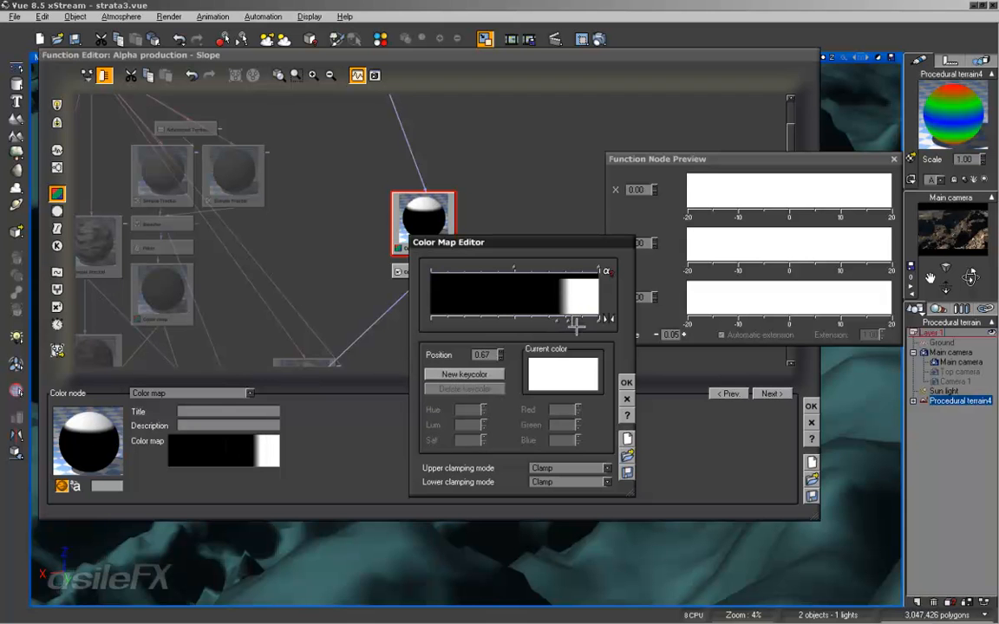
pyautogui.click(569, 321)
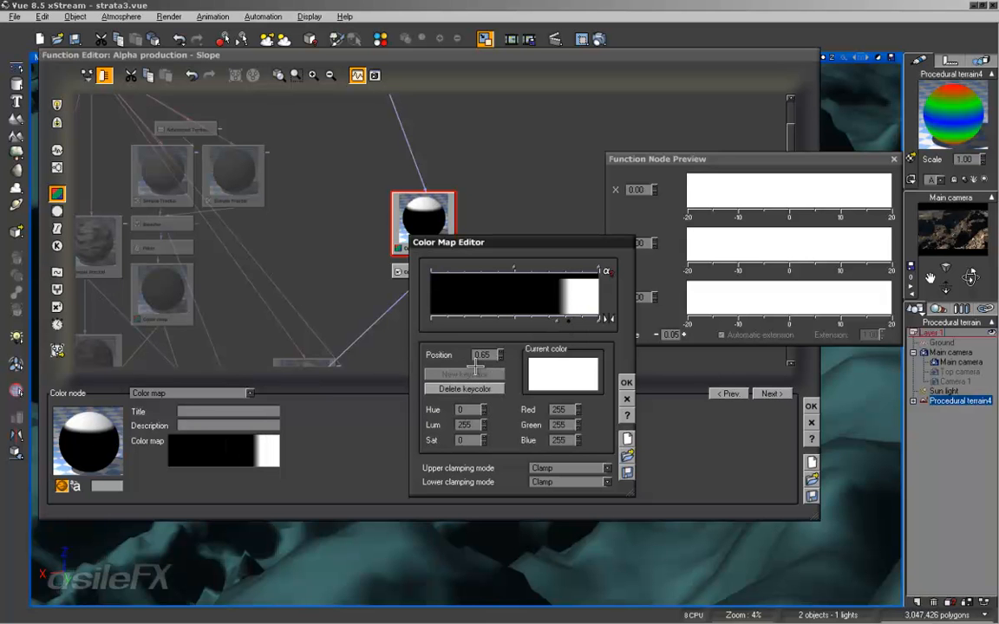
pyautogui.click(556, 321)
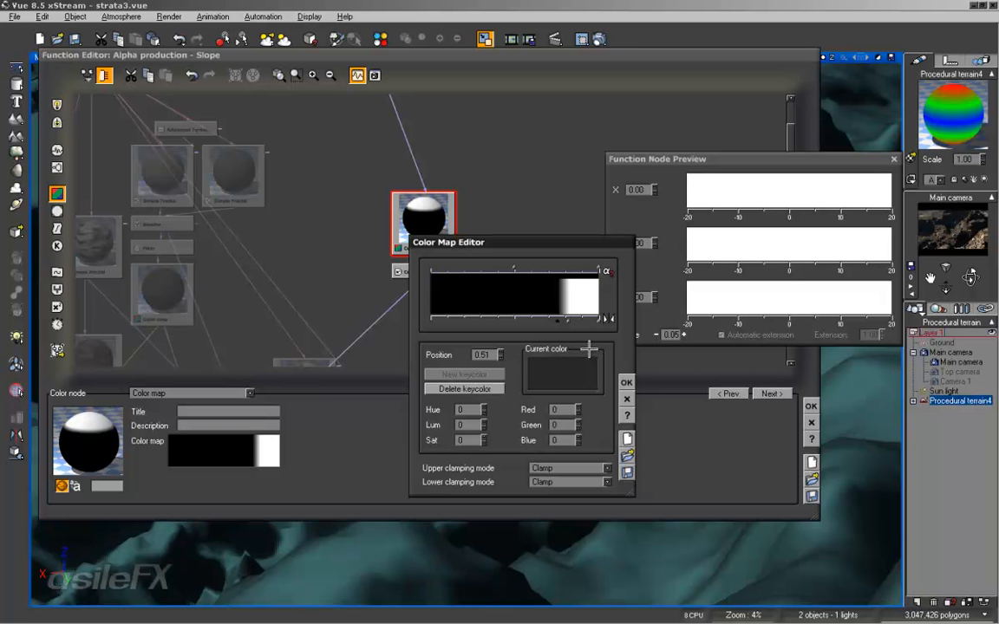
pyautogui.click(624, 379)
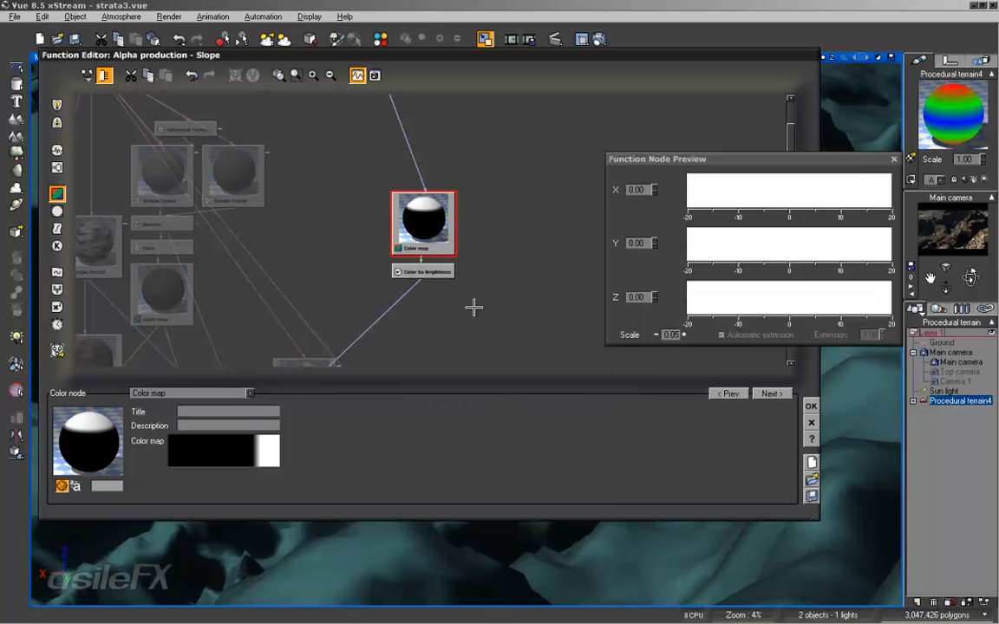
pyautogui.click(811, 405)
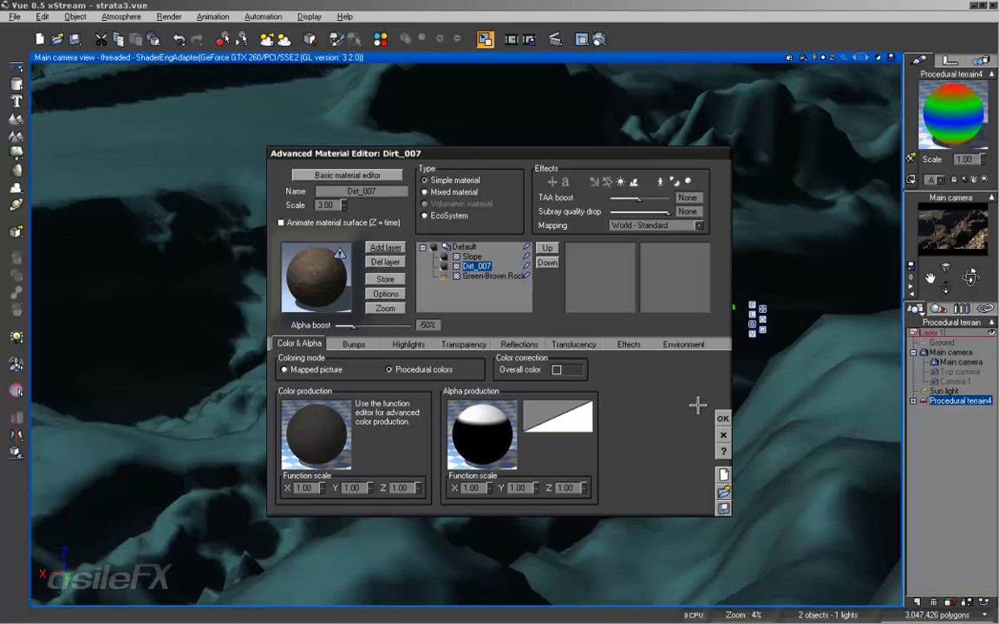
# Accept the terrain material and render the main camera view to screen with the current Final quality settings.
pyautogui.press('Return')
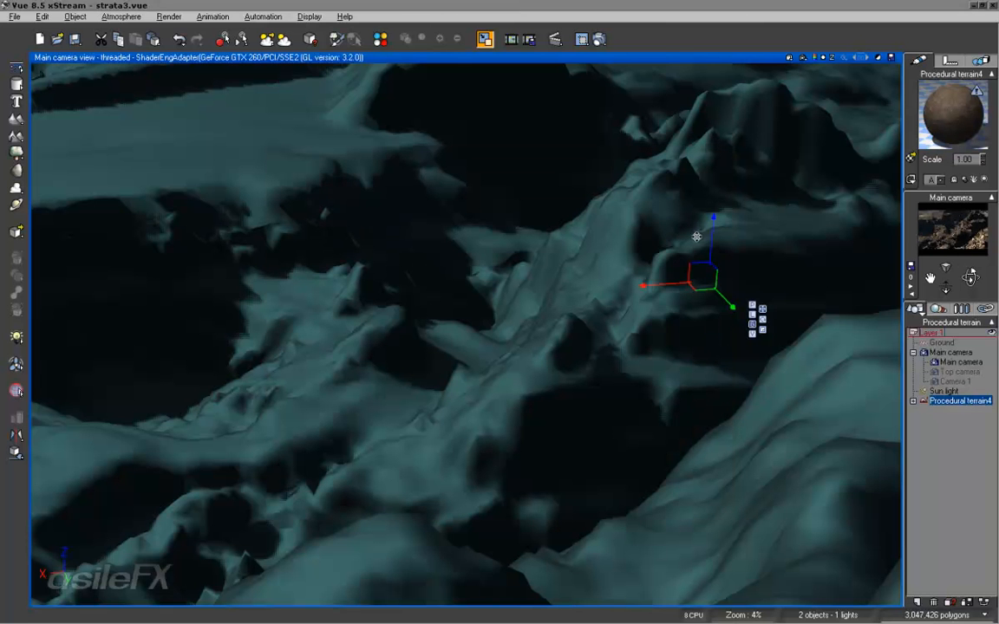
pyautogui.click(531, 38)
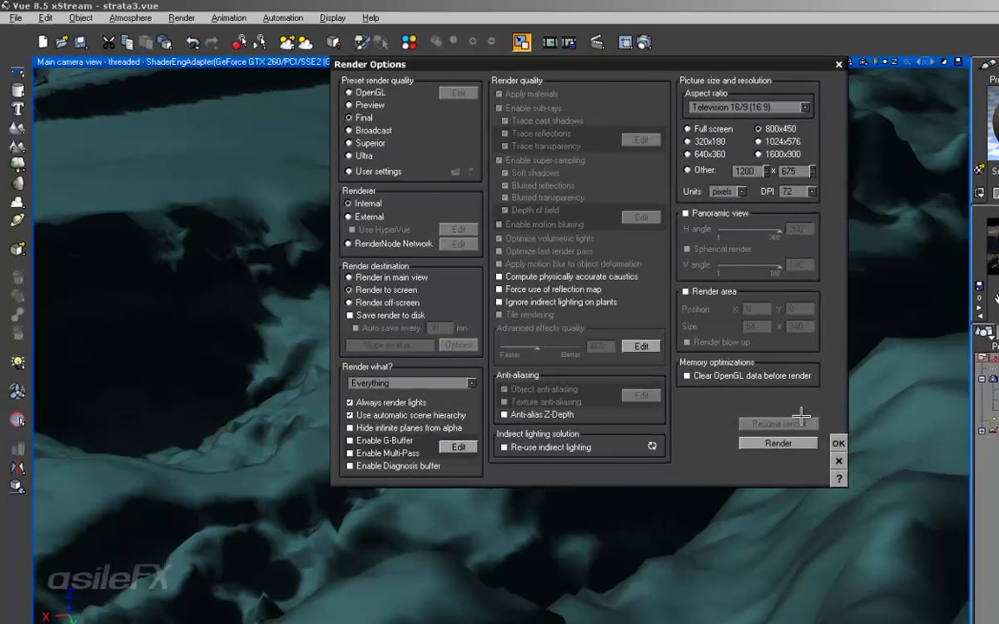
pyautogui.click(724, 412)
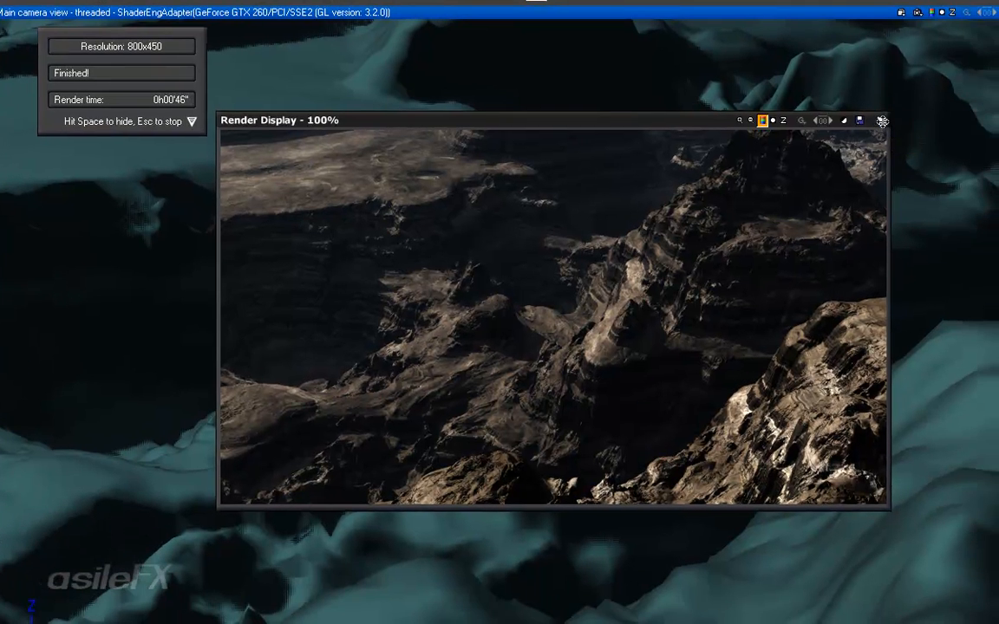
# Reopen the alpha function graph of the material's Dirt_007 layer and move the Color to Brightness node further below the slope Color map node.
pyautogui.click(926, 176)
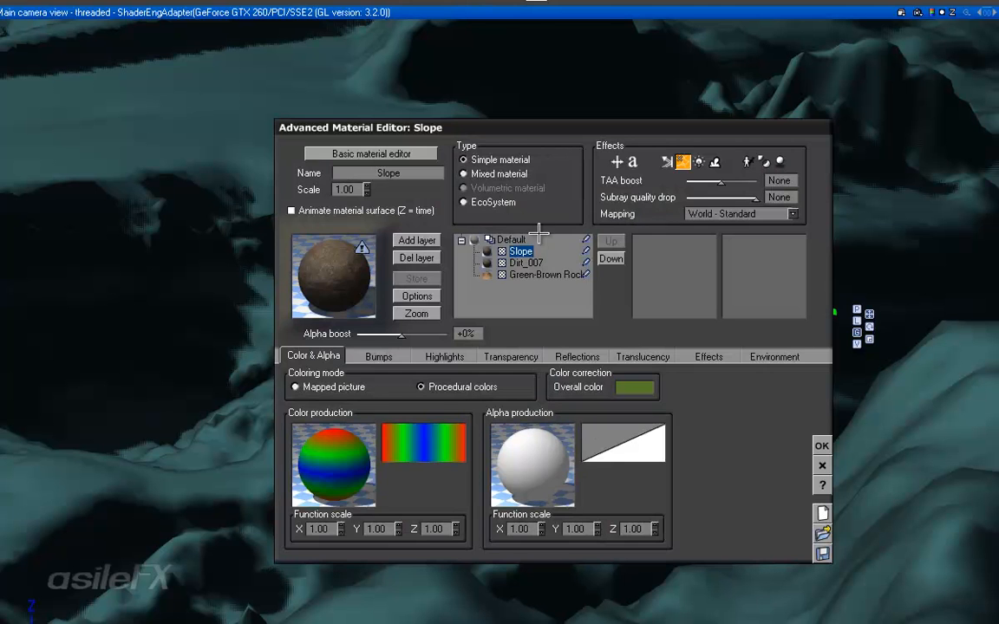
pyautogui.click(523, 262)
pyautogui.doubleClick(554, 472)
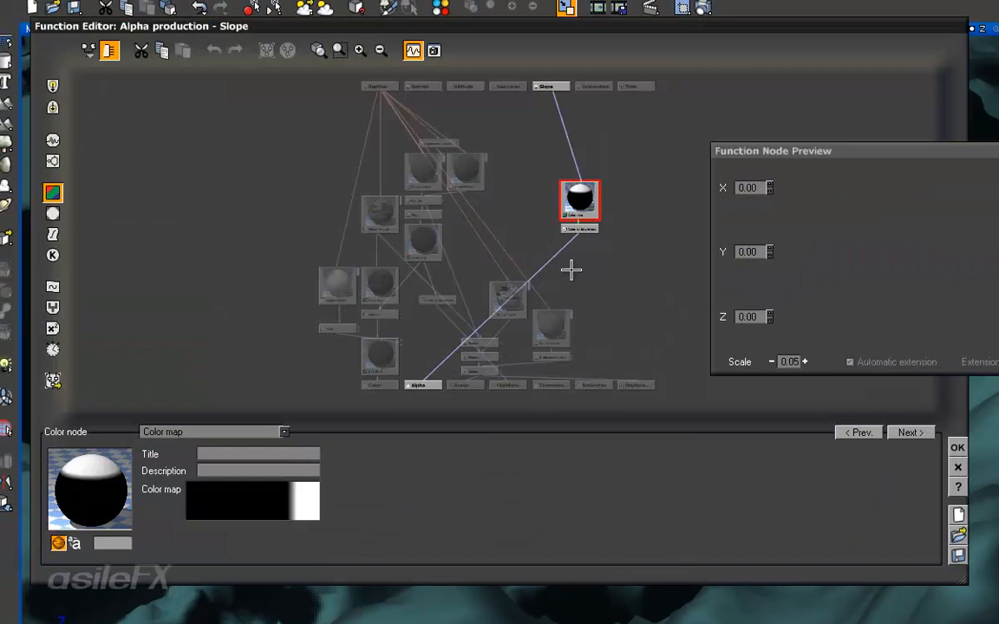
pyautogui.moveTo(521, 155); pyautogui.dragTo(478, 213, button='middle')
pyautogui.click(360, 50)
pyautogui.moveTo(527, 278); pyautogui.dragTo(527, 305)
pyautogui.moveTo(555, 283); pyautogui.dragTo(542, 340, button='middle')
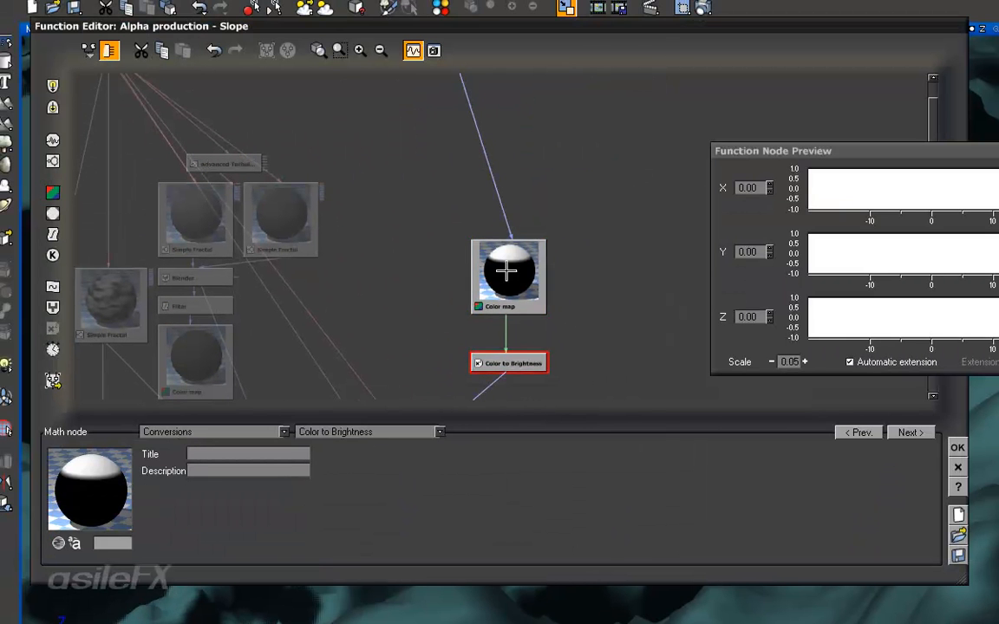
# Open the opacity filter of the slope Color map and raise its keypoint at X 1.00 to about Y 1.03.
pyautogui.click(506, 271)
pyautogui.rightClick(276, 486)
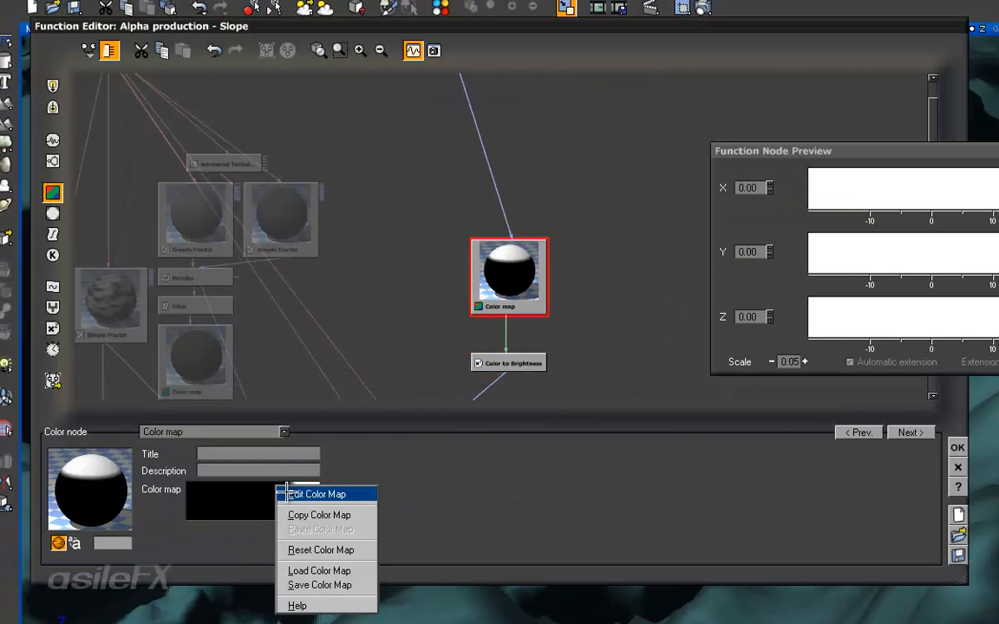
pyautogui.click(293, 493)
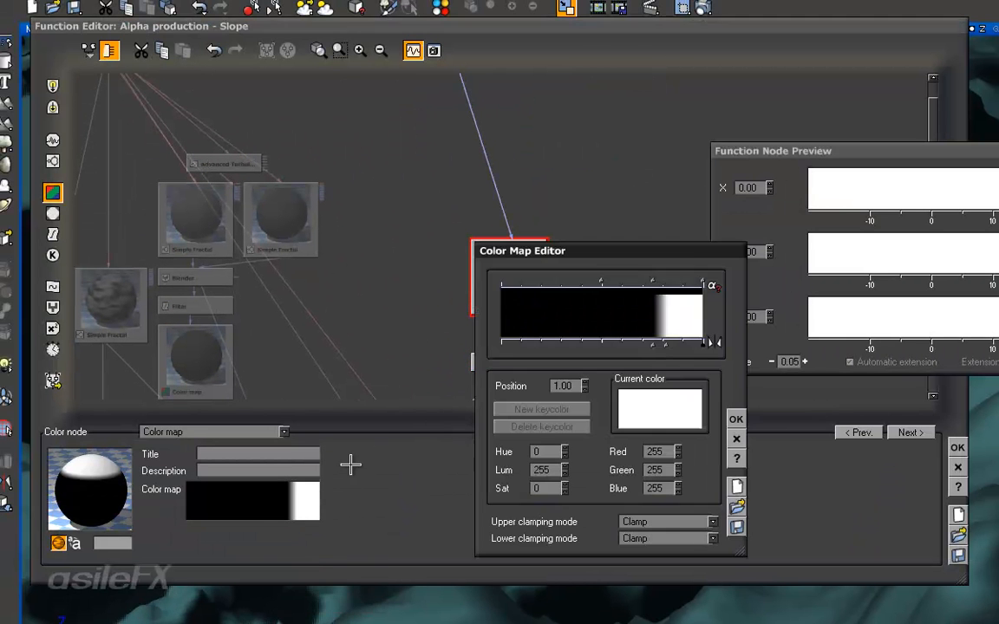
pyautogui.click(709, 285)
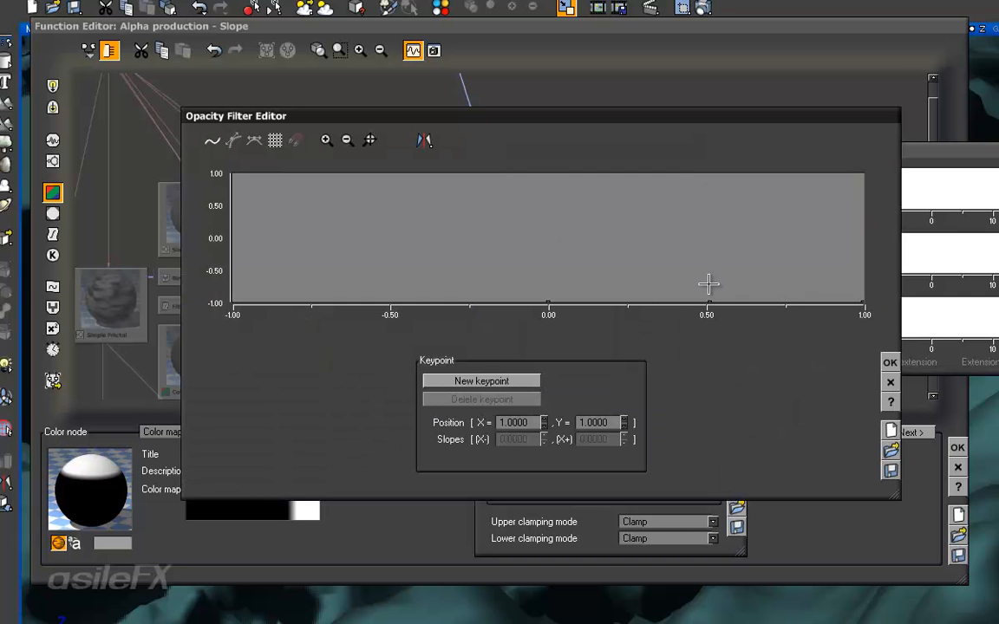
pyautogui.moveTo(863, 302); pyautogui.dragTo(865, 171)
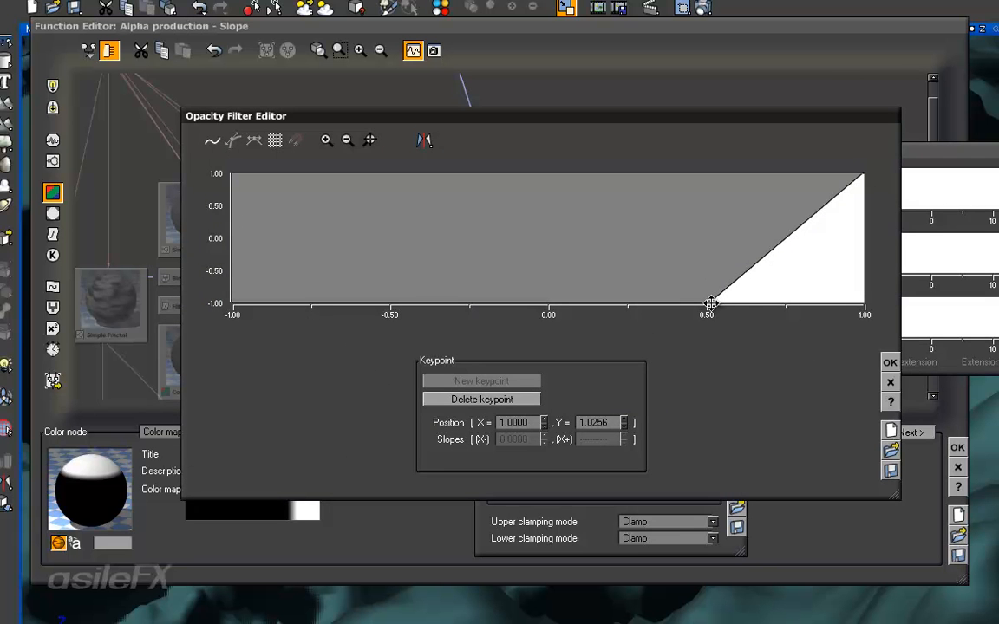
# Move the opacity filter's inner keypoints to about X 0.38, Y -1.06 and X 0.54, Y 1.12 to form a steep rise.
pyautogui.moveTo(507, 215); pyautogui.dragTo(497, 205)
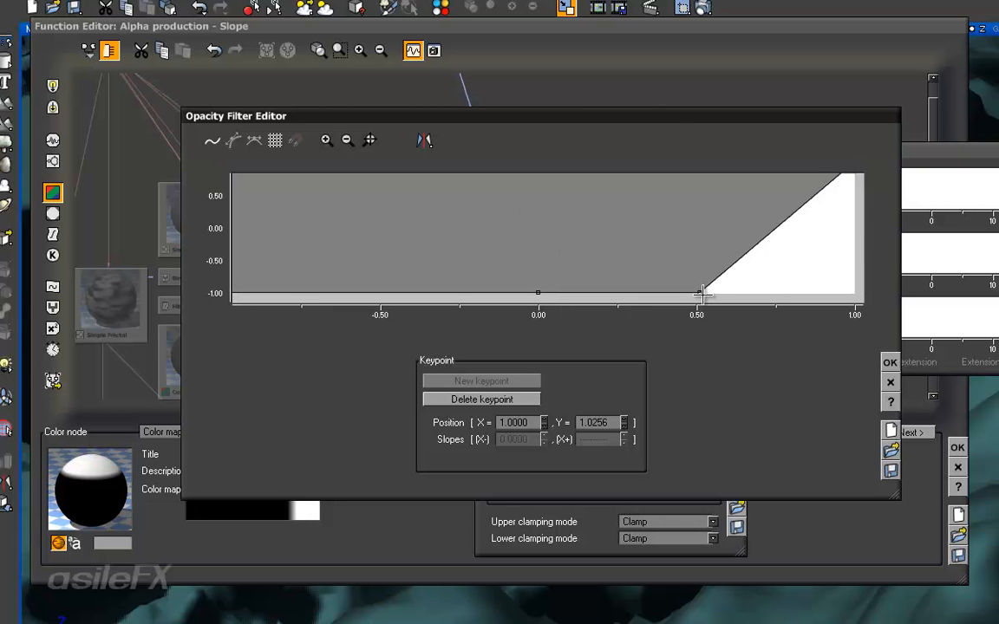
pyautogui.moveTo(668, 117); pyautogui.dragTo(717, 228)
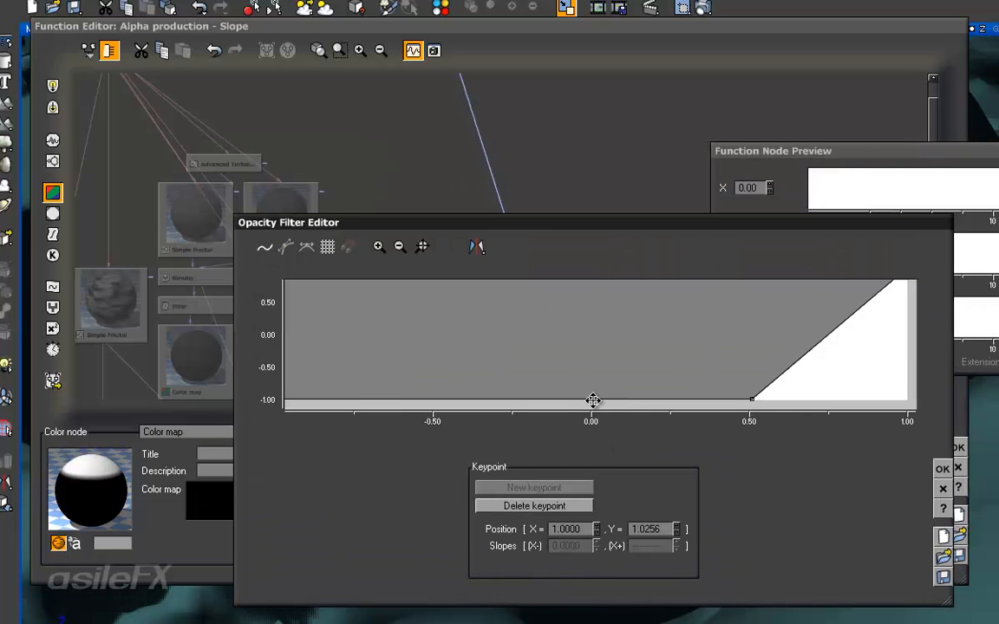
pyautogui.click(753, 399)
pyautogui.moveTo(752, 399); pyautogui.dragTo(703, 270)
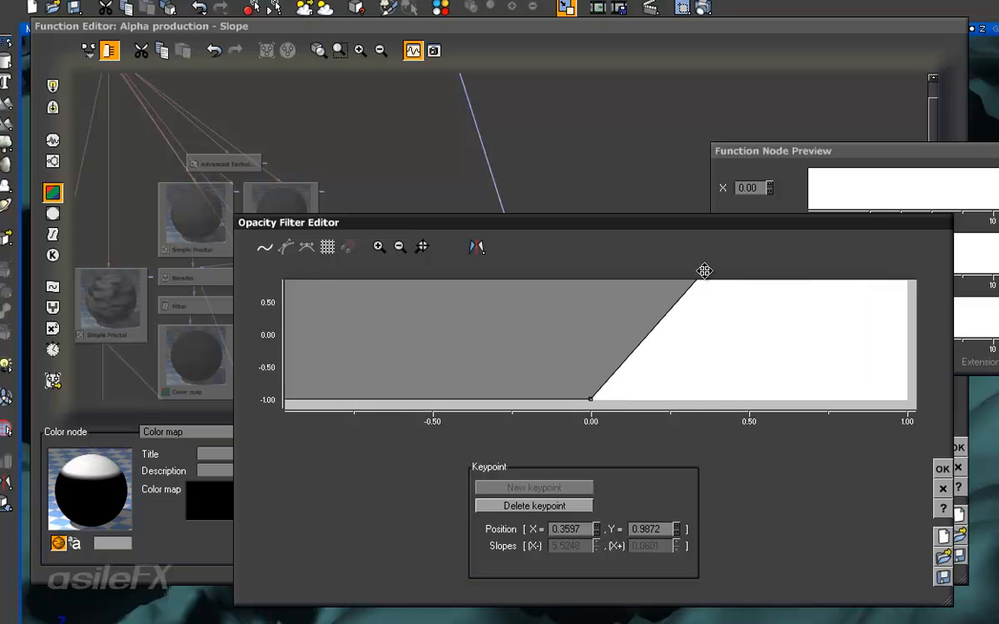
pyautogui.moveTo(590, 399); pyautogui.dragTo(708, 403)
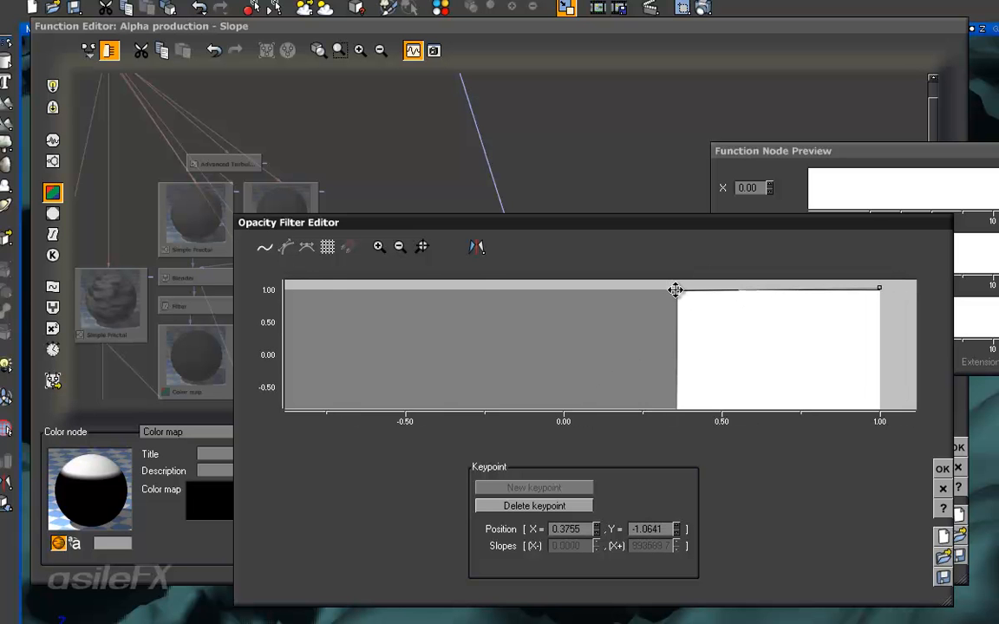
pyautogui.moveTo(675, 288); pyautogui.dragTo(733, 282)
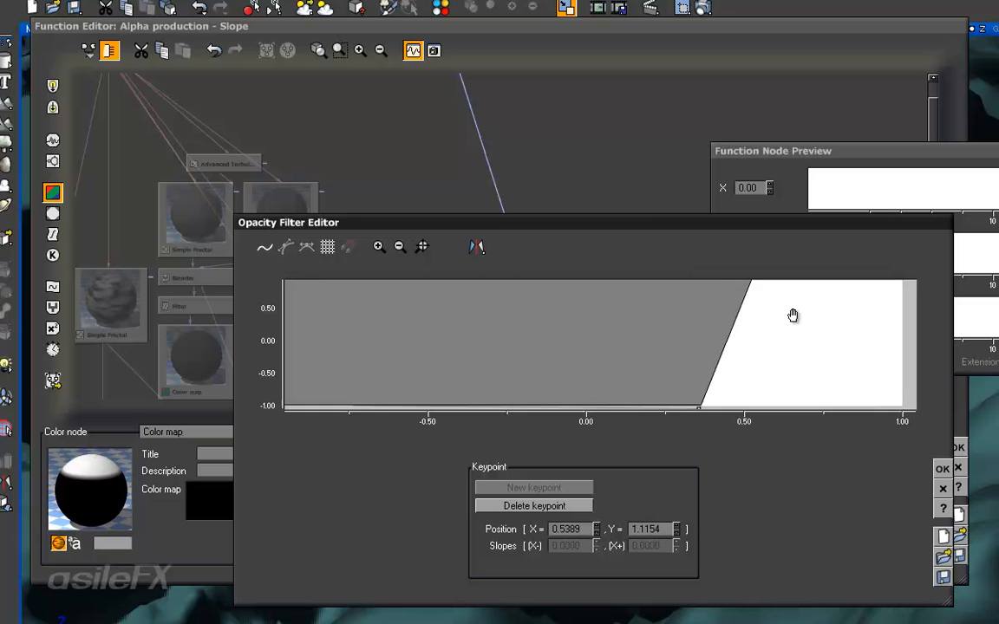
# Accept the opacity filter and color map edits, and reconnect the Alpha output directly to the slope Color map node.
pyautogui.click(942, 469)
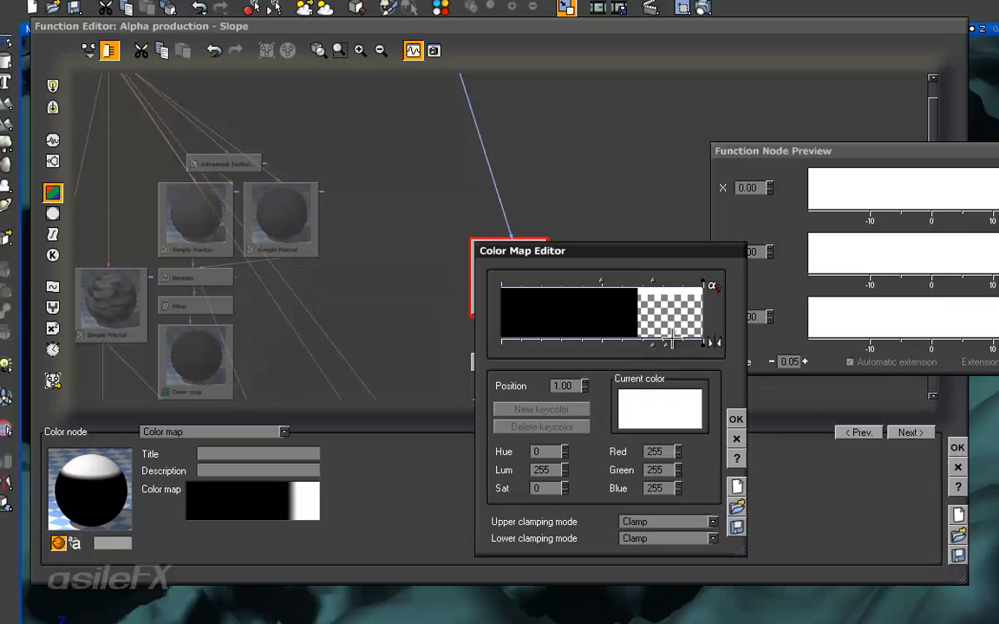
pyautogui.click(736, 419)
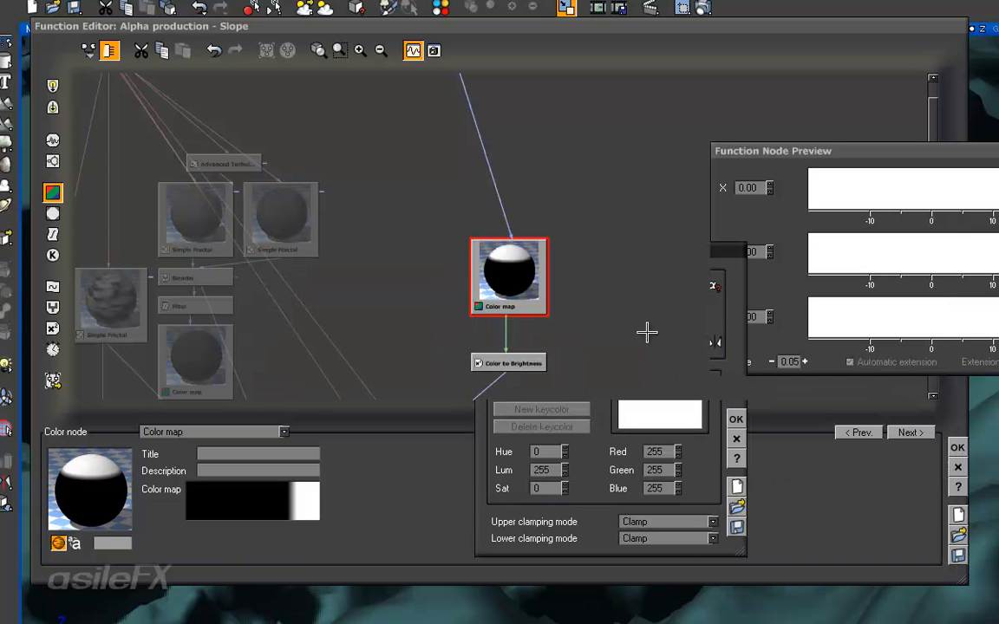
pyautogui.moveTo(570, 284); pyautogui.dragTo(577, 206, button='right')
pyautogui.moveTo(514, 294); pyautogui.dragTo(511, 221)
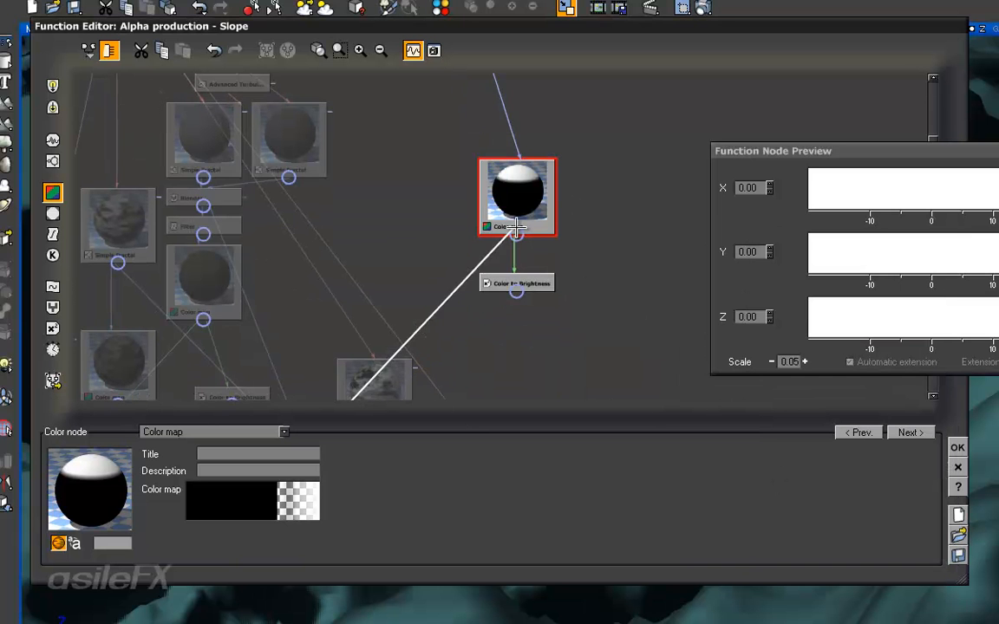
pyautogui.click(475, 278)
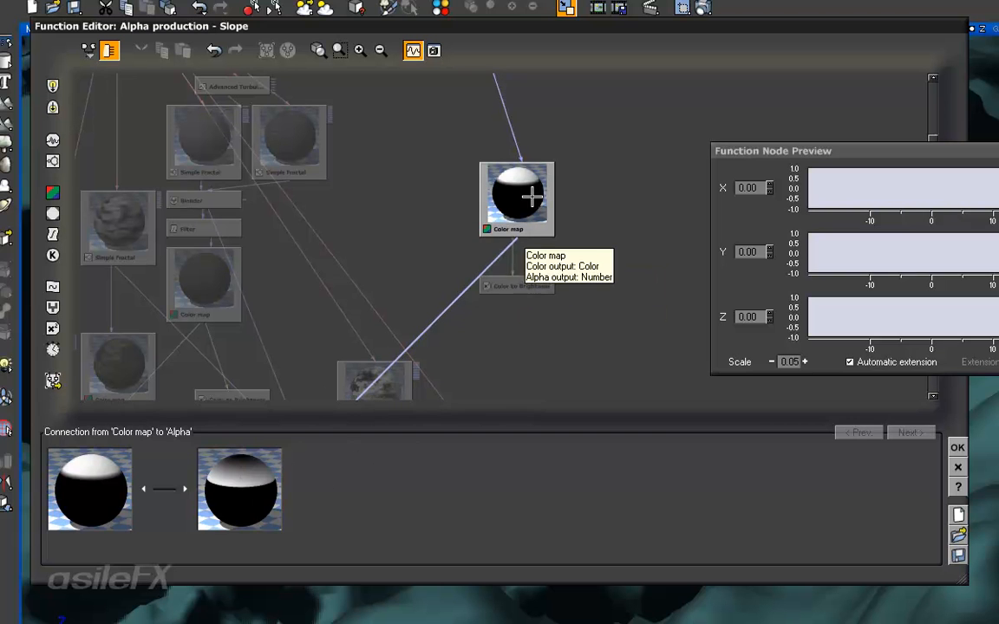
# Reopen the slope Color map's opacity filter, raise its keypoint at X 1.00 to about Y 1.19, and accept the edits through to the terrain material.
pyautogui.click(531, 198)
pyautogui.rightClick(248, 502)
pyautogui.click(251, 513)
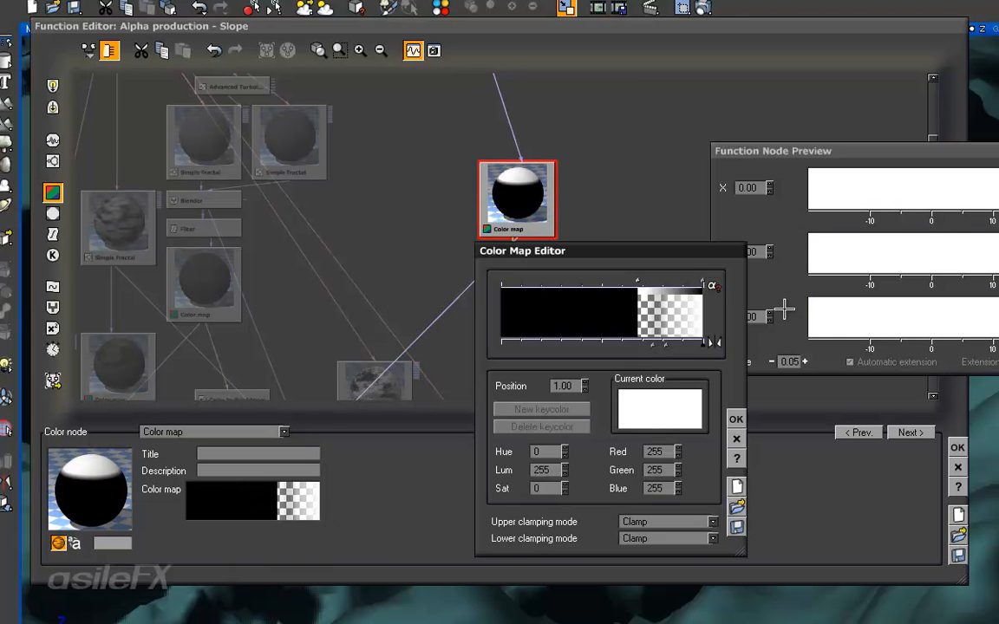
pyautogui.click(709, 285)
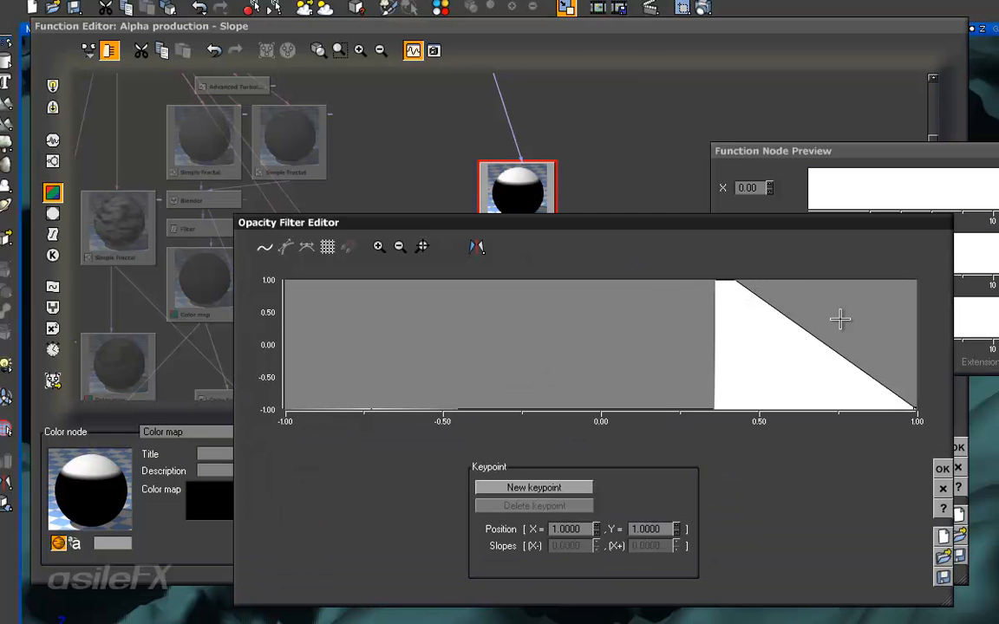
pyautogui.moveTo(840, 319); pyautogui.dragTo(722, 310, button='middle')
pyautogui.moveTo(796, 412)
pyautogui.mouseDown(button='middle')
pyautogui.moveTo(805, 422)
pyautogui.moveTo(797, 383)
pyautogui.moveTo(798, 394)
pyautogui.mouseUp(button='middle')
pyautogui.moveTo(798, 395); pyautogui.dragTo(803, 260)
pyautogui.moveTo(799, 341); pyautogui.dragTo(796, 393, button='middle')
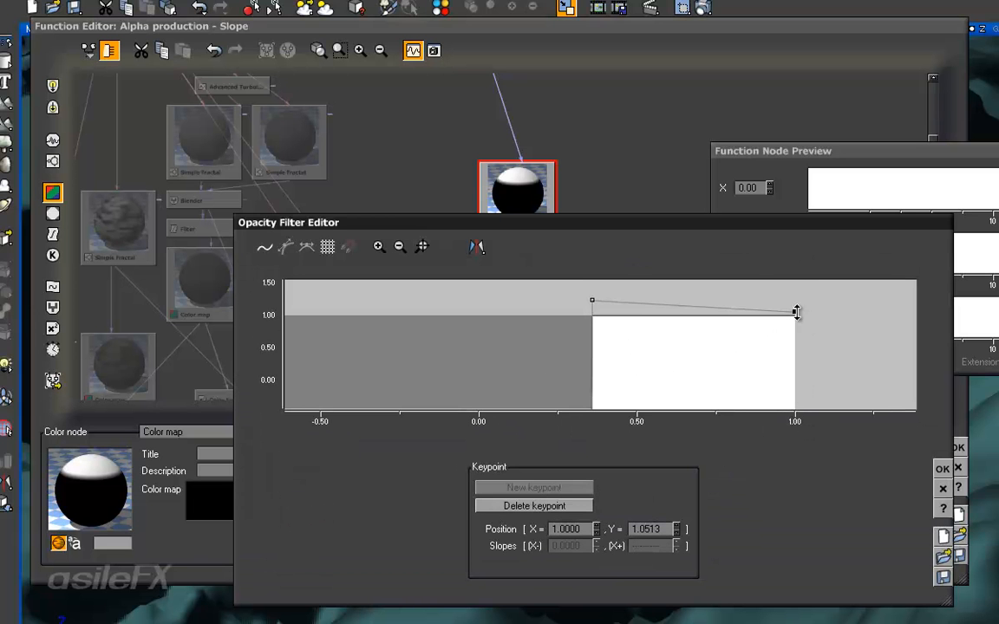
pyautogui.moveTo(797, 312); pyautogui.dragTo(796, 303)
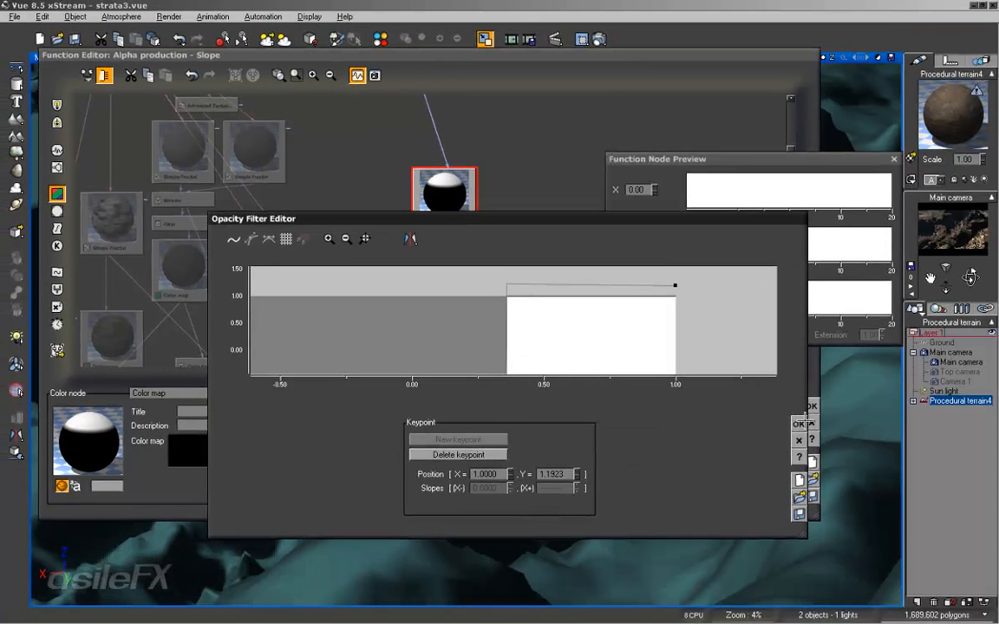
pyautogui.moveTo(782, 408); pyautogui.dragTo(730, 403)
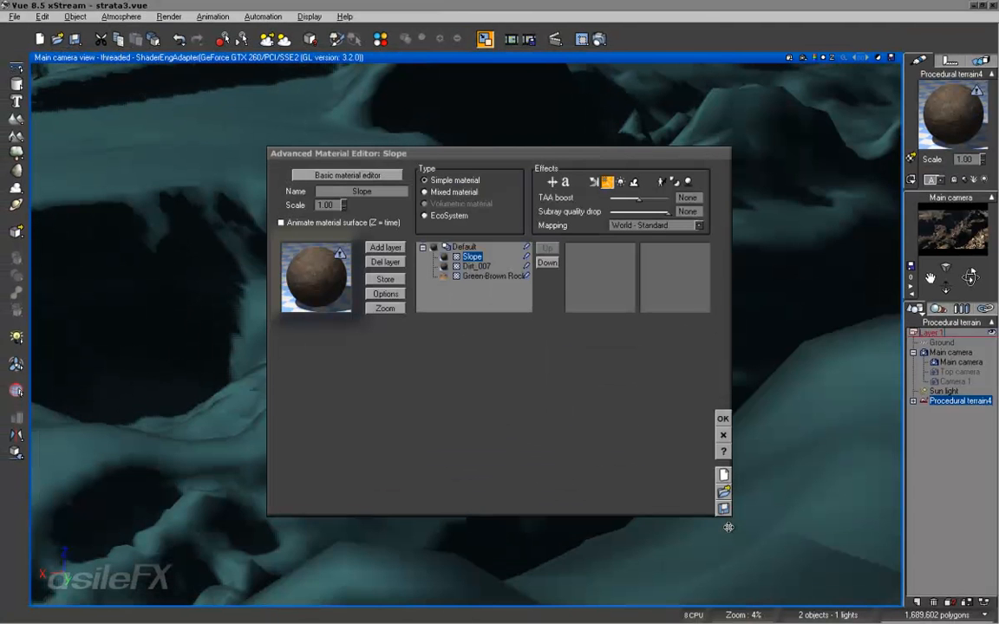
pyautogui.click(722, 418)
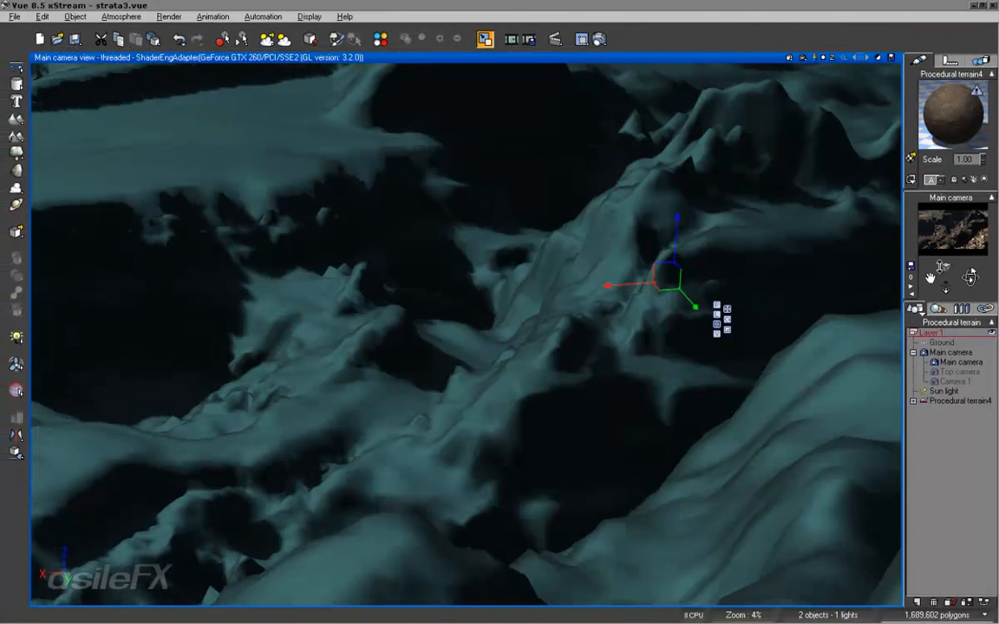
# Reopen the procedural terrain's material for editing.
pyautogui.rightClick(953, 110)
pyautogui.click(941, 119)
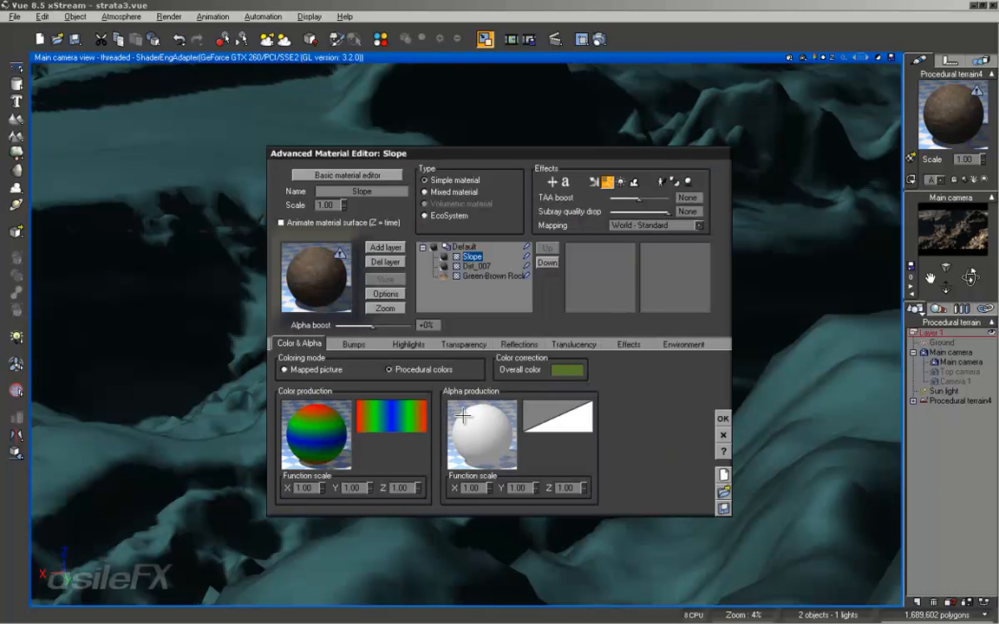
pyautogui.rightClick(495, 420)
pyautogui.click(509, 424)
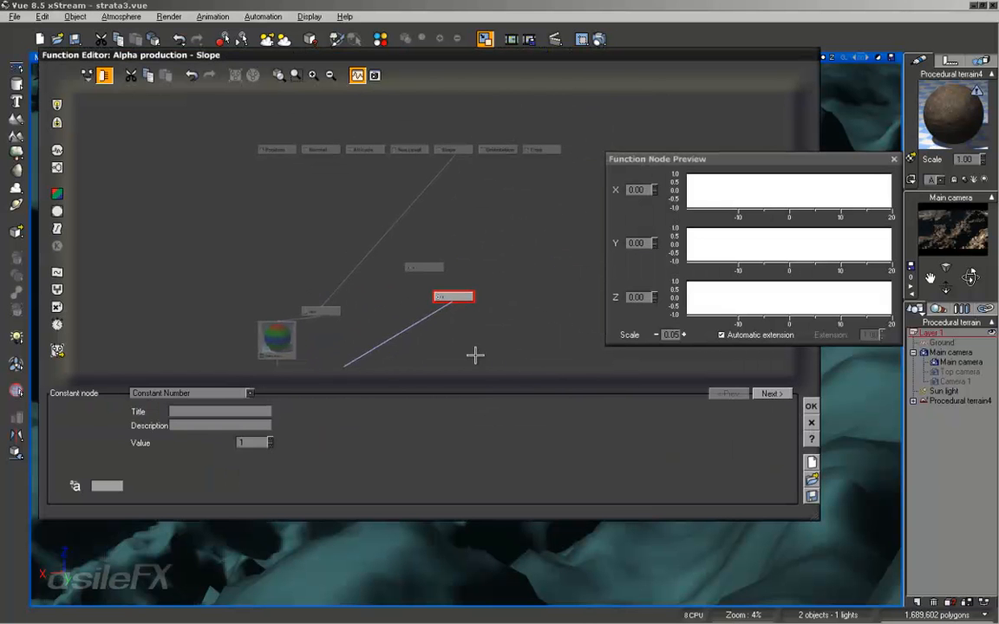
pyautogui.click(809, 422)
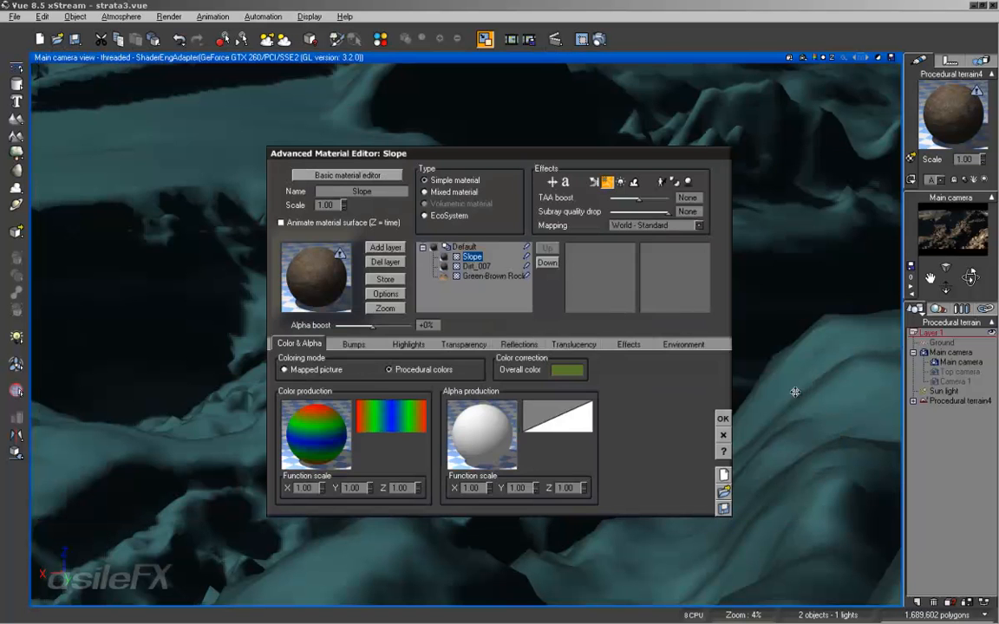
# Open the alpha function graph of the material's Dirt_007 layer.
pyautogui.click(475, 266)
pyautogui.rightClick(484, 426)
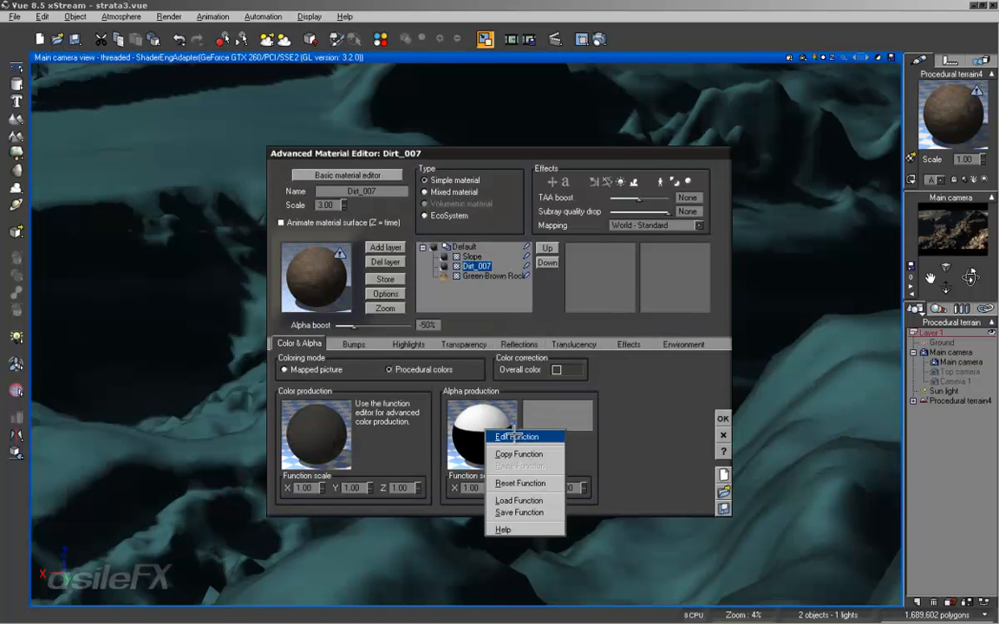
pyautogui.click(512, 436)
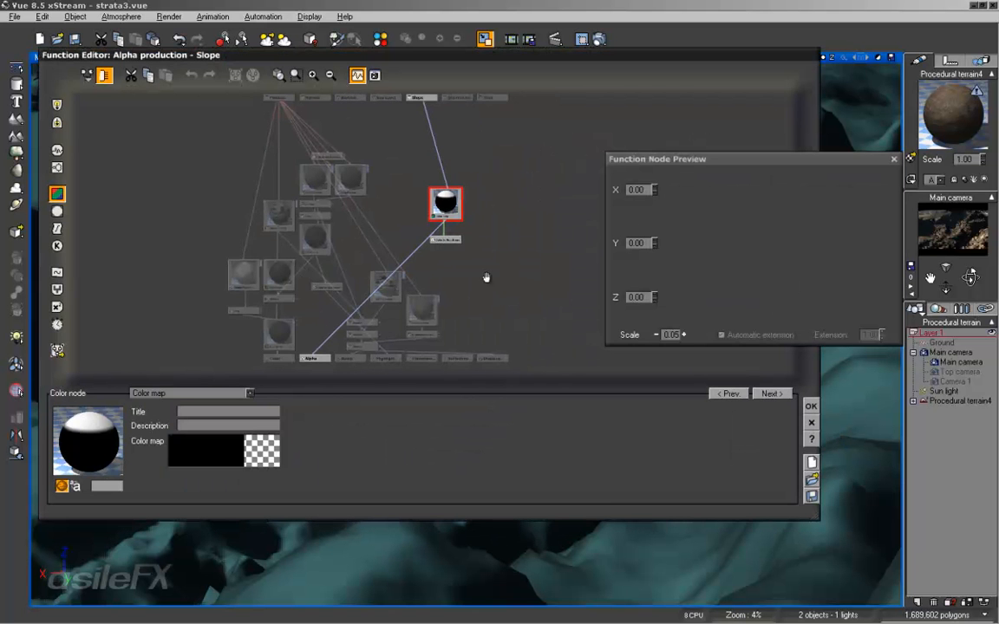
# Examine the upper and lower parts of the slope Color map's opacity filter curve, and close its editors.
pyautogui.moveTo(486, 278); pyautogui.dragTo(476, 261, button='middle')
pyautogui.click(315, 75)
pyautogui.rightClick(220, 445)
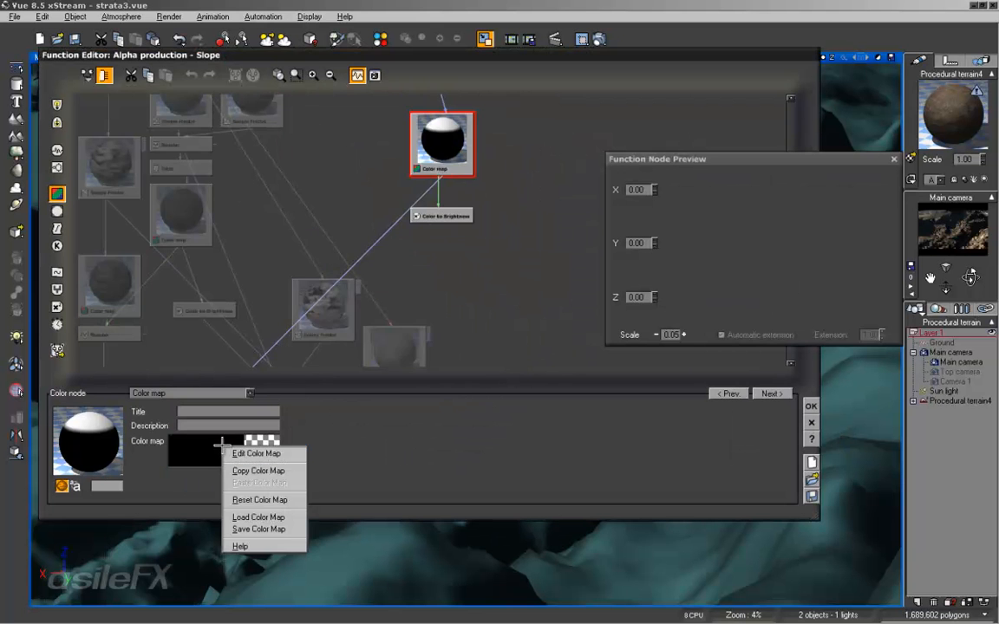
pyautogui.click(257, 456)
pyautogui.click(469, 191)
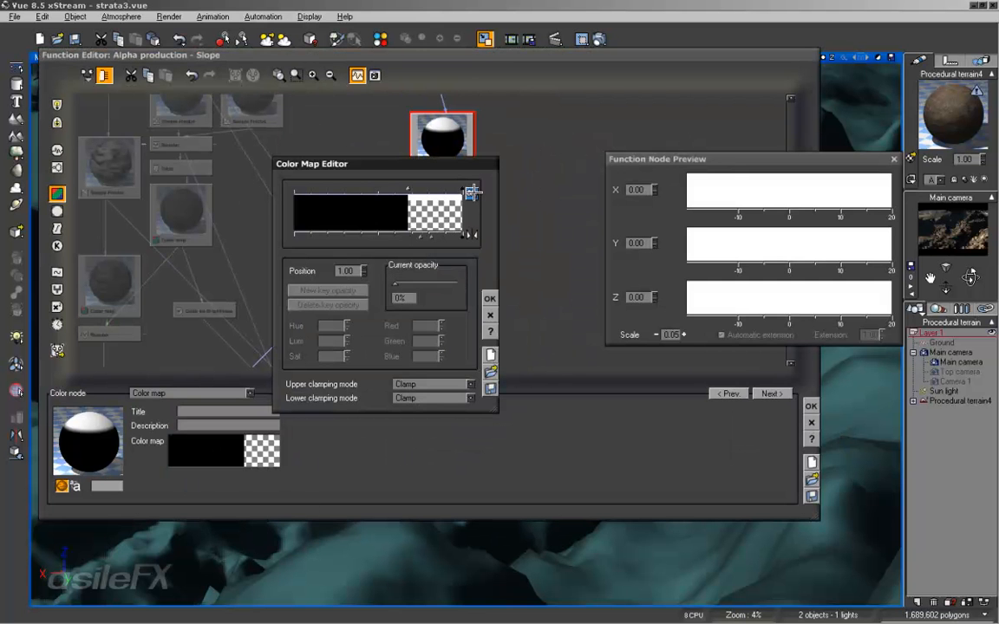
pyautogui.doubleClick(470, 193)
pyautogui.moveTo(829, 311); pyautogui.dragTo(721, 330)
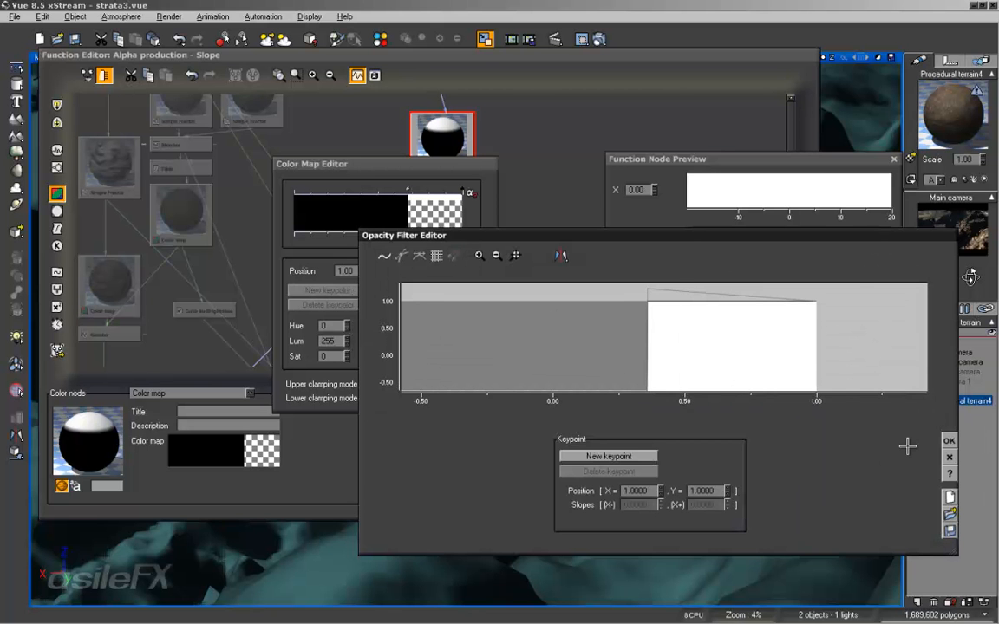
pyautogui.moveTo(772, 356); pyautogui.dragTo(735, 360)
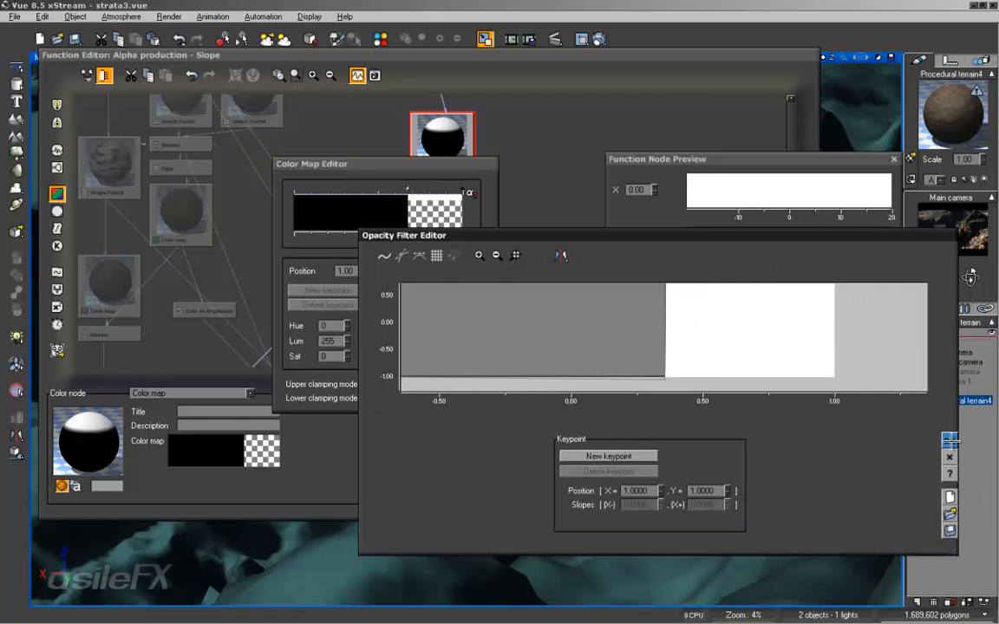
pyautogui.click(949, 441)
pyautogui.click(490, 297)
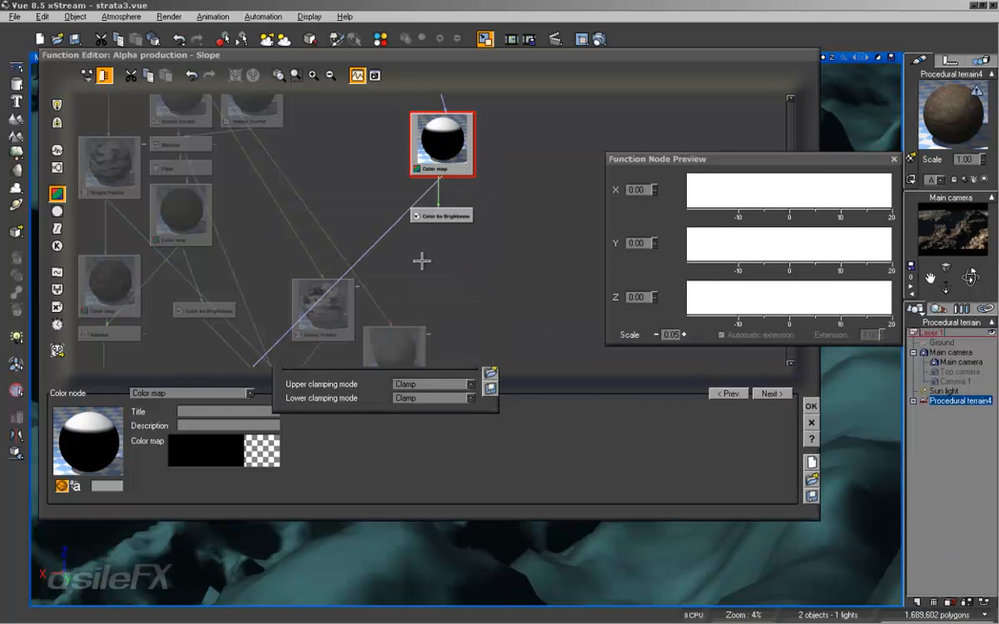
# Compare the Color map with its connection to Alpha, and check the Color map's opacity filter profile again.
pyautogui.click(392, 227)
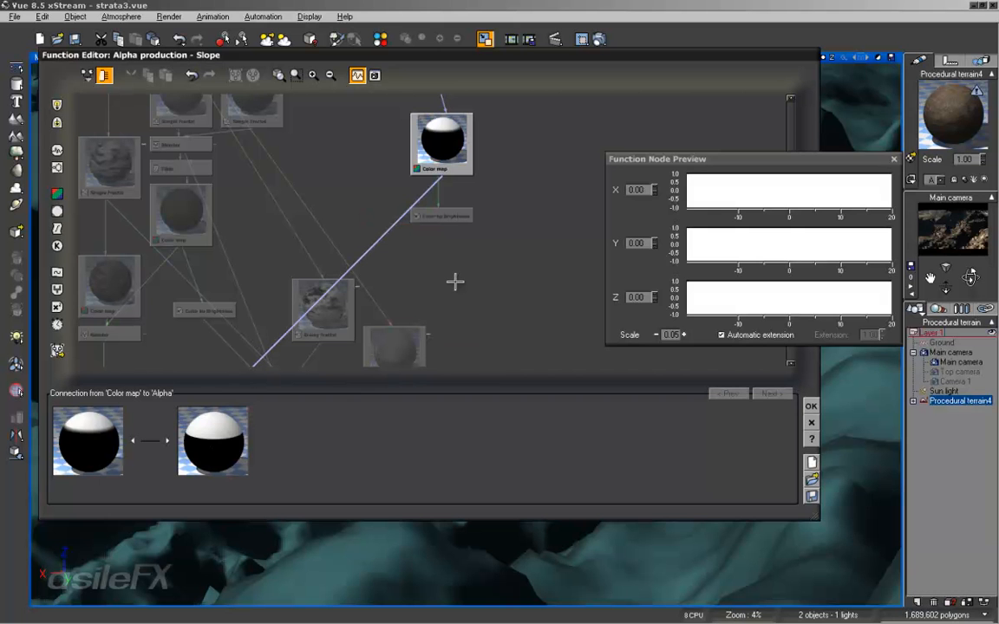
pyautogui.click(442, 139)
pyautogui.rightClick(247, 454)
pyautogui.click(253, 459)
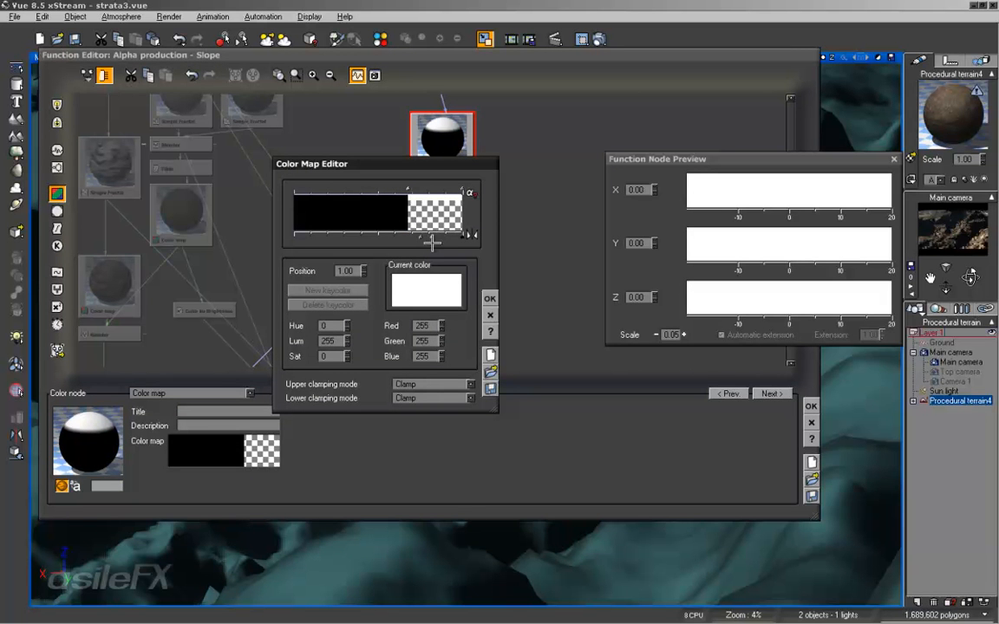
pyautogui.click(469, 194)
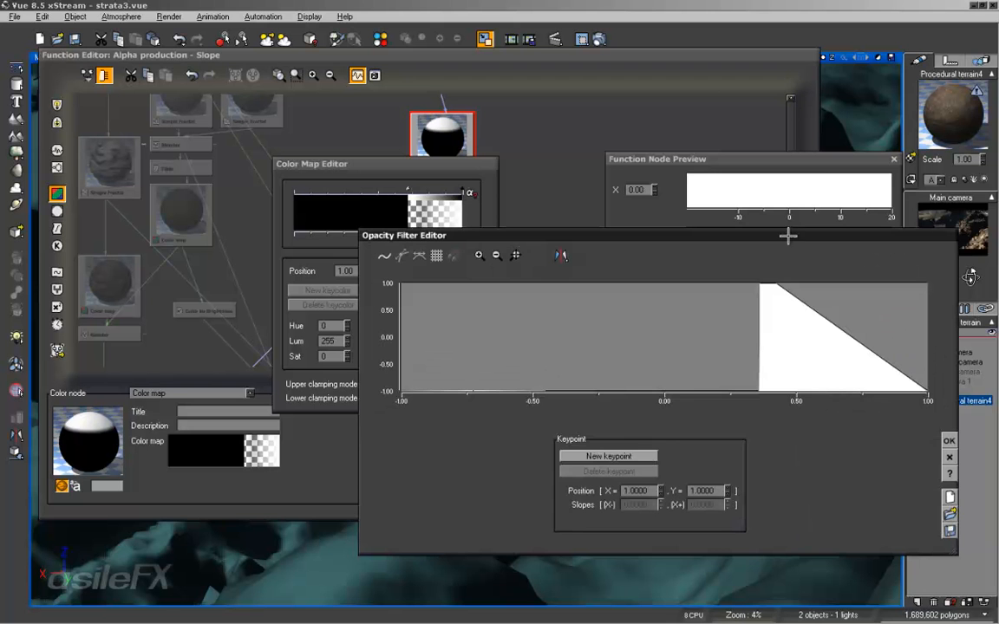
pyautogui.moveTo(733, 353); pyautogui.dragTo(855, 371)
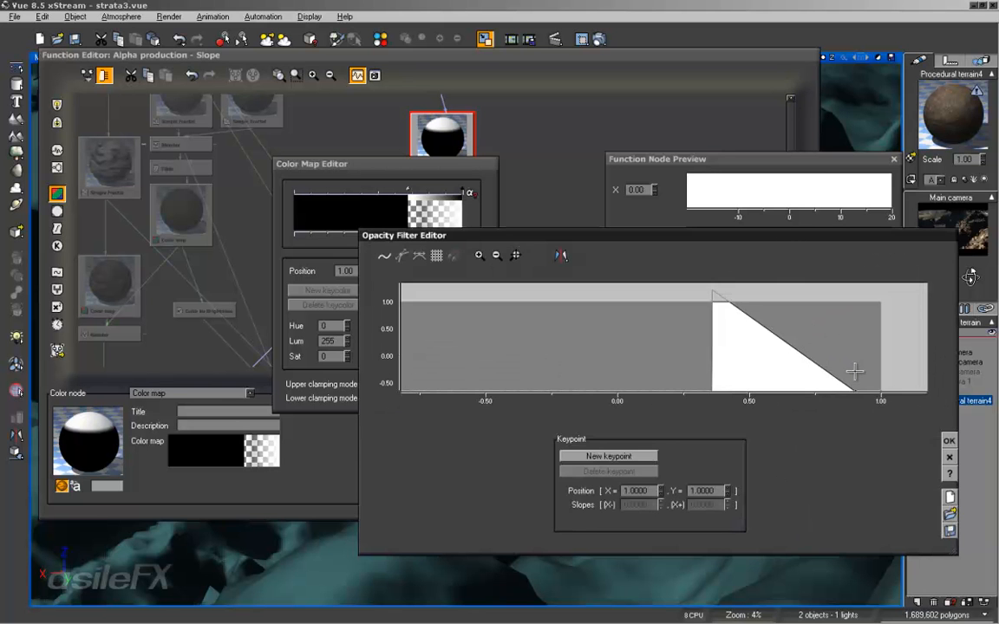
pyautogui.moveTo(861, 333); pyautogui.dragTo(784, 304)
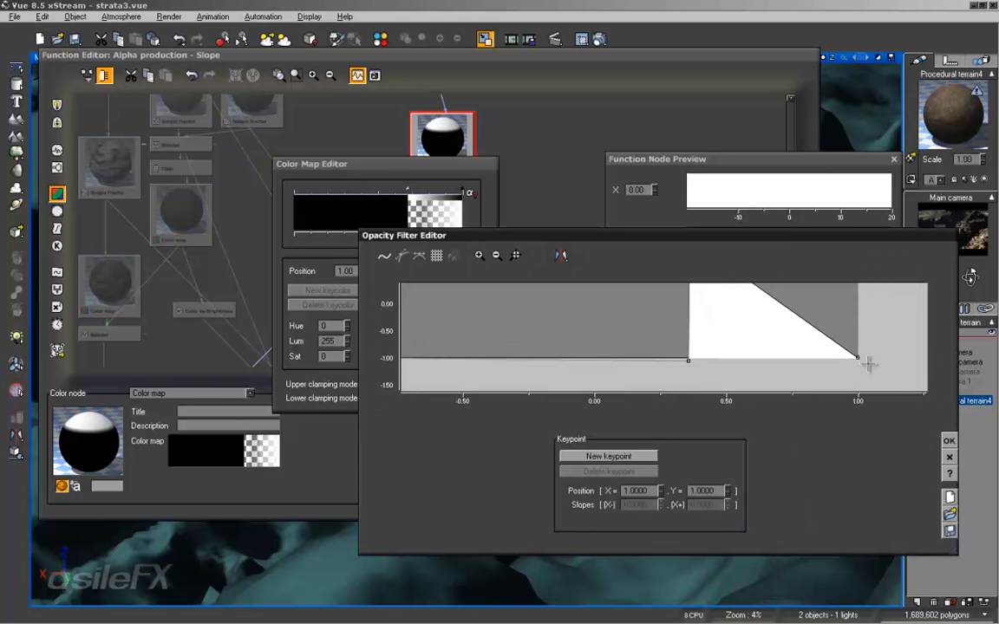
pyautogui.click(948, 440)
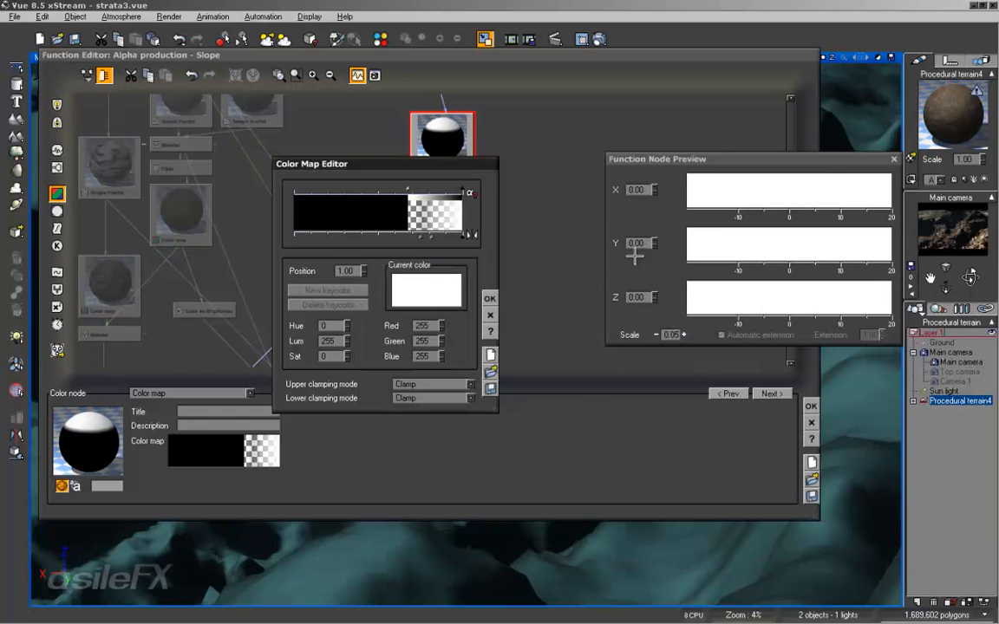
pyautogui.click(490, 298)
# Move the source of the Alpha connection from the Color map to the Color to Brightness node.
pyautogui.moveTo(533, 221); pyautogui.dragTo(547, 248)
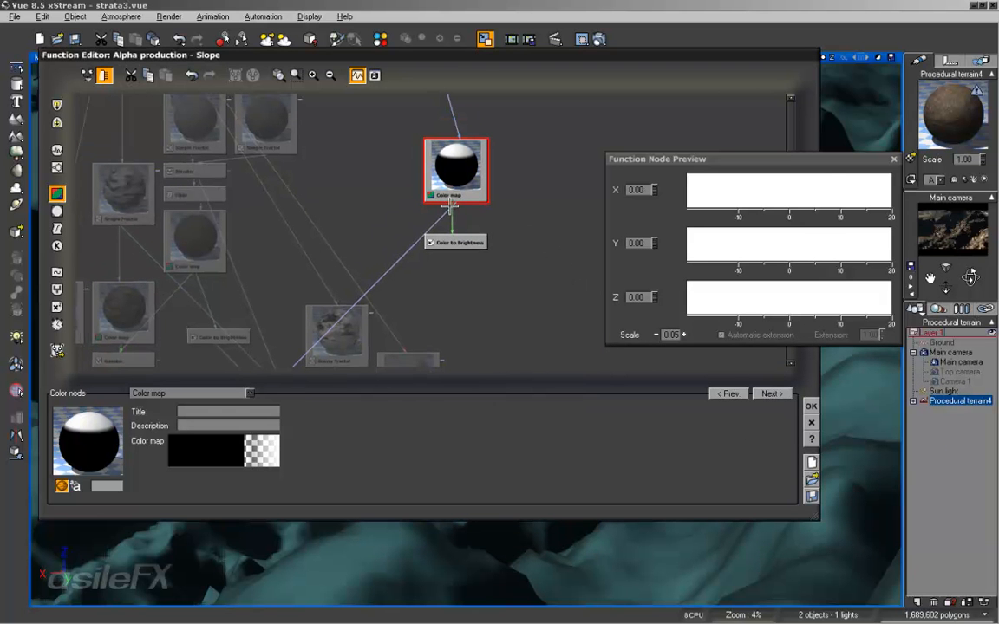
pyautogui.moveTo(456, 205); pyautogui.dragTo(468, 250)
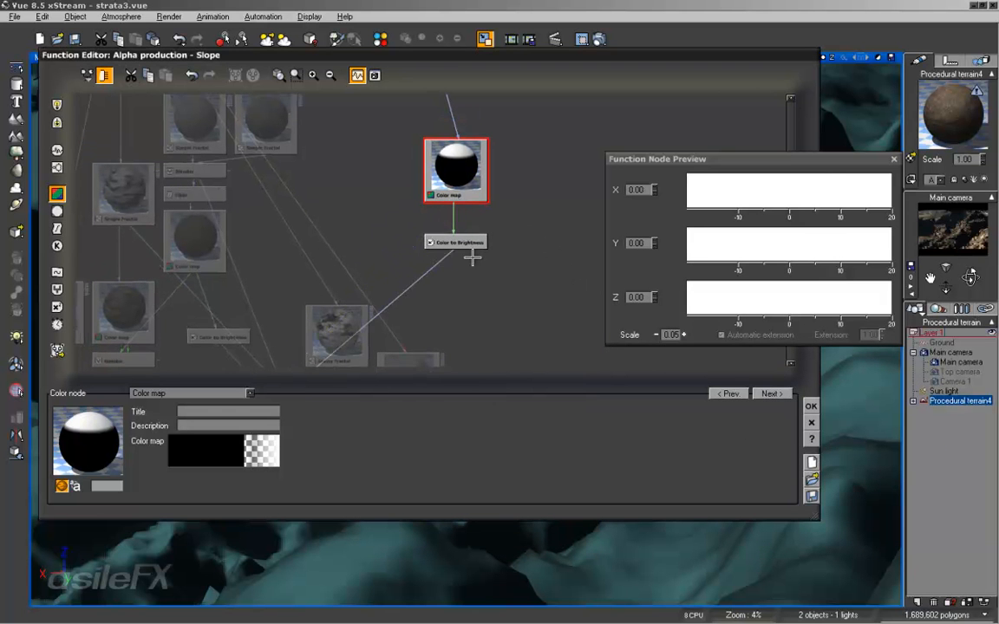
# Move the source of the Alpha connection from Color to Brightness to the Slope input node.
pyautogui.moveTo(490, 265); pyautogui.dragTo(477, 355, button='middle')
pyautogui.moveTo(452, 367); pyautogui.dragTo(461, 391)
pyautogui.moveTo(500, 190); pyautogui.dragTo(514, 154)
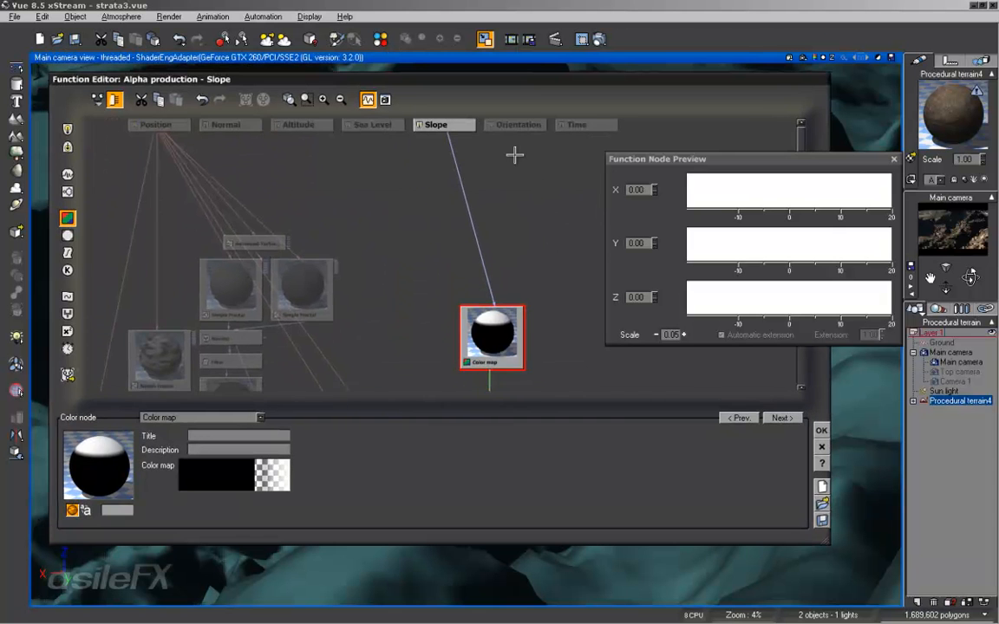
pyautogui.click(457, 123)
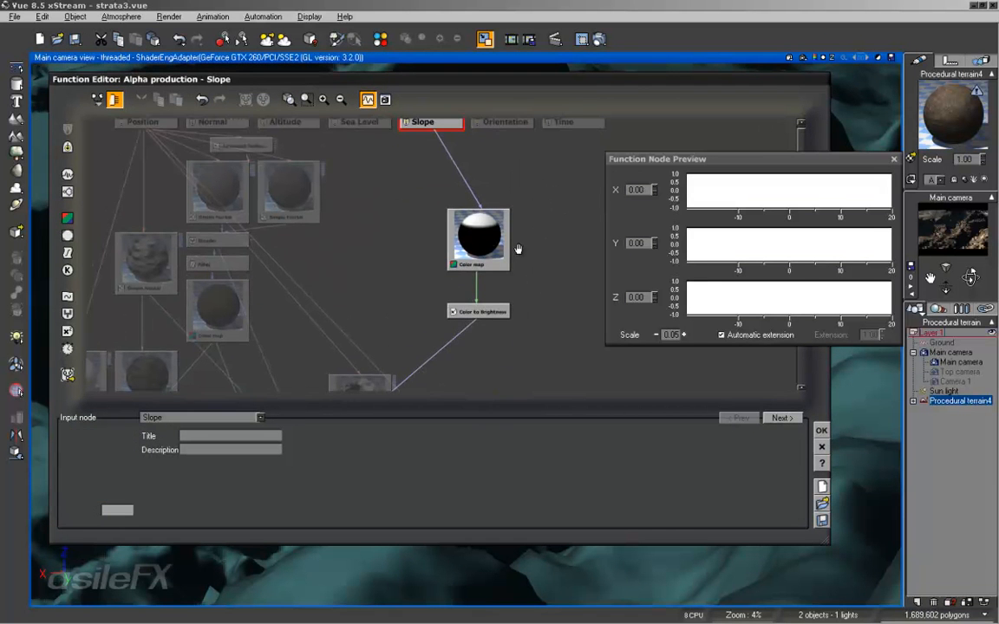
pyautogui.moveTo(474, 316); pyautogui.dragTo(424, 130)
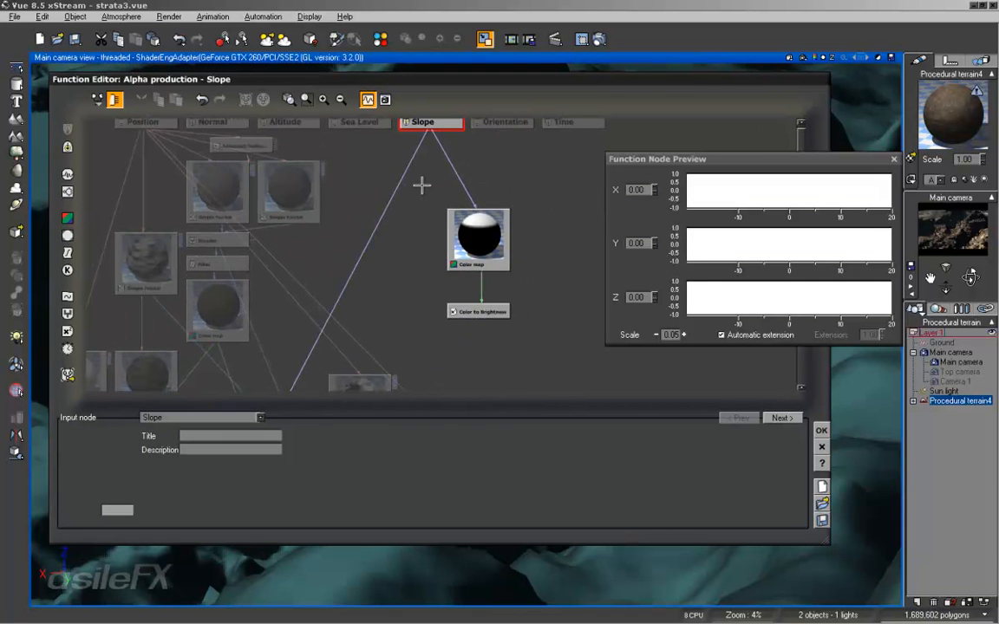
# Insert a Filter node on the connection from Slope to Alpha and place it a little below the Slope input.
pyautogui.click(402, 181)
pyautogui.click(66, 252)
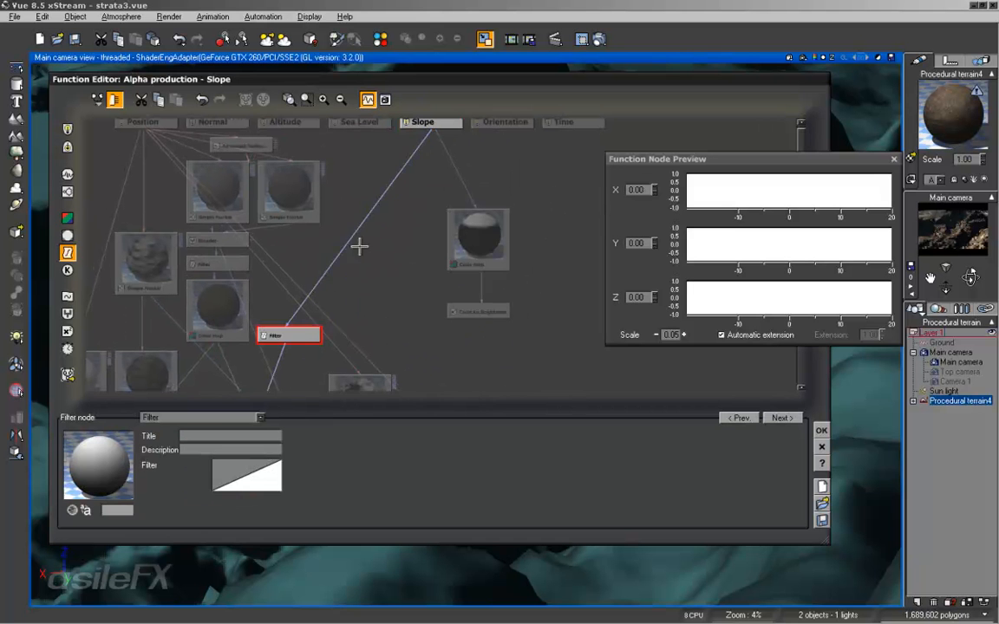
pyautogui.moveTo(303, 332); pyautogui.dragTo(396, 213)
# Shape the new Filter node's profile into a steep ramp, with keypoints at about X 0.25, Y -1.08 and X 0.35 near Y 1.
pyautogui.rightClick(234, 463)
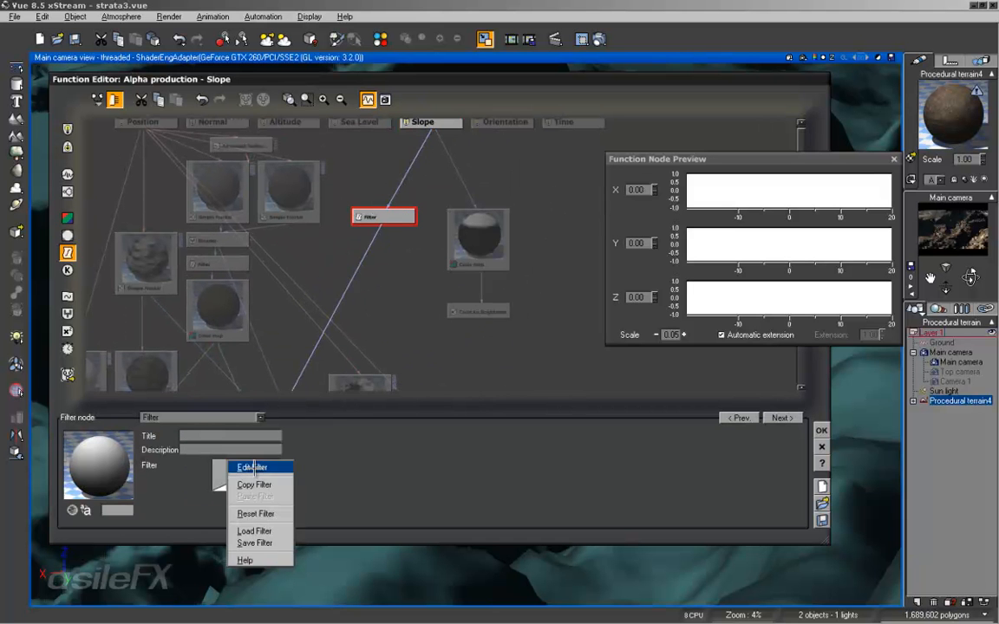
pyautogui.click(260, 469)
pyautogui.moveTo(717, 237); pyautogui.dragTo(613, 162)
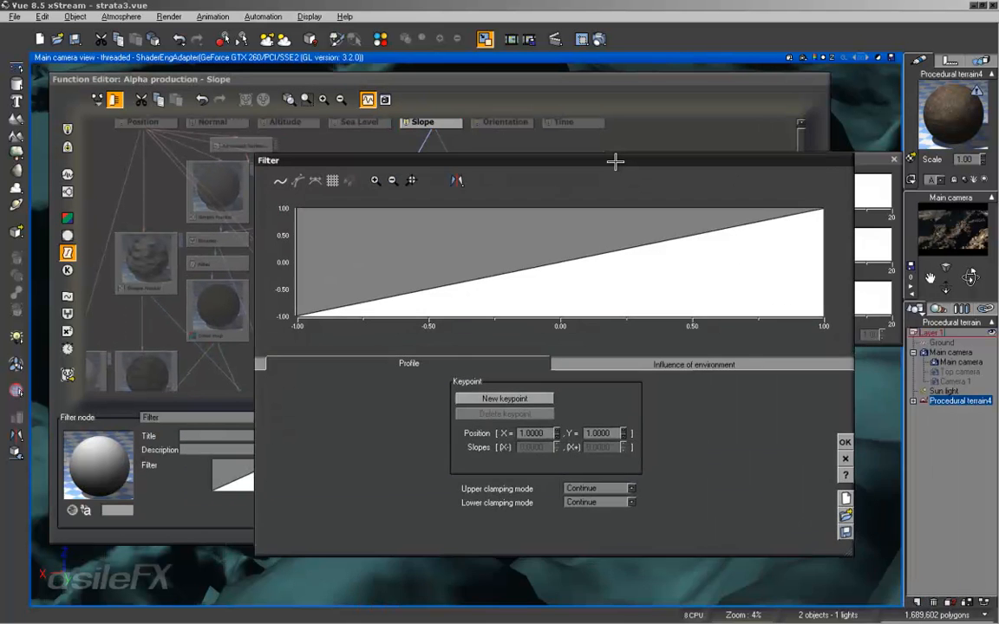
pyautogui.click(627, 314)
pyautogui.click(651, 216)
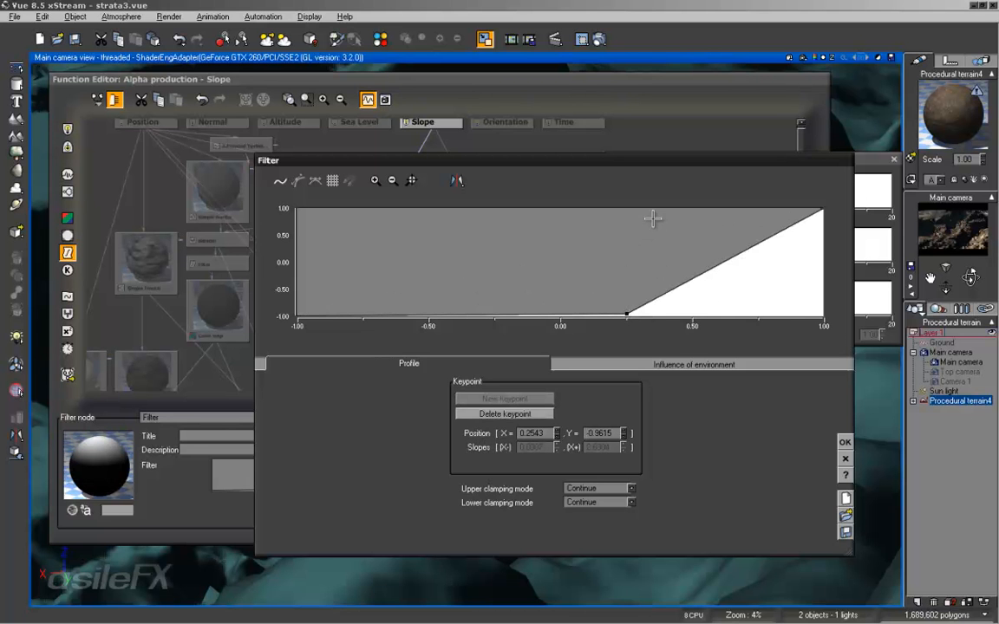
pyautogui.moveTo(652, 215); pyautogui.dragTo(652, 203)
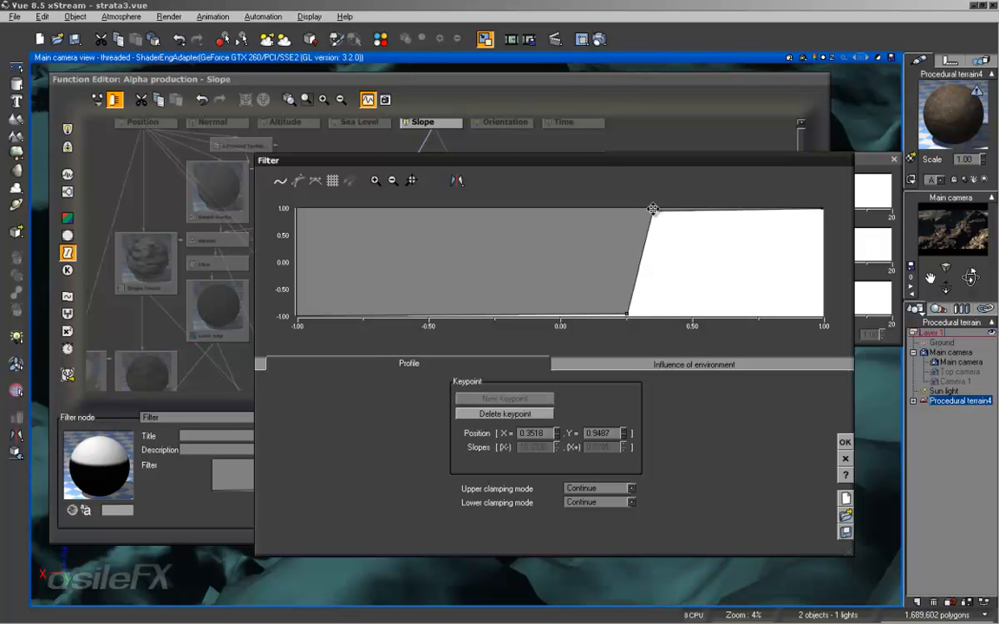
pyautogui.click(627, 313)
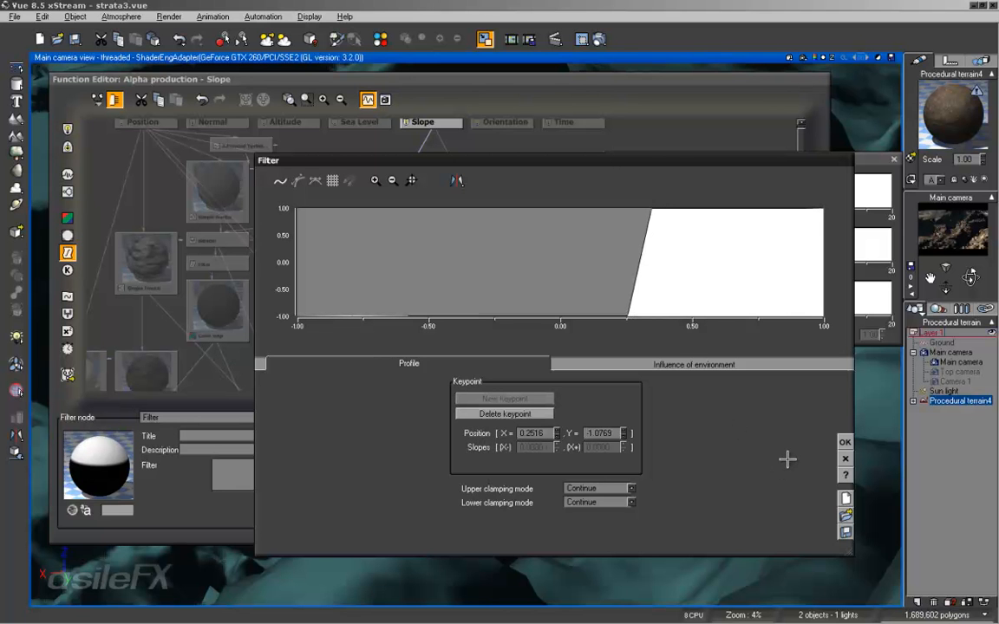
# Set the filter's upper and lower clamping modes to Clamp and accept the filter.
pyautogui.click(614, 488)
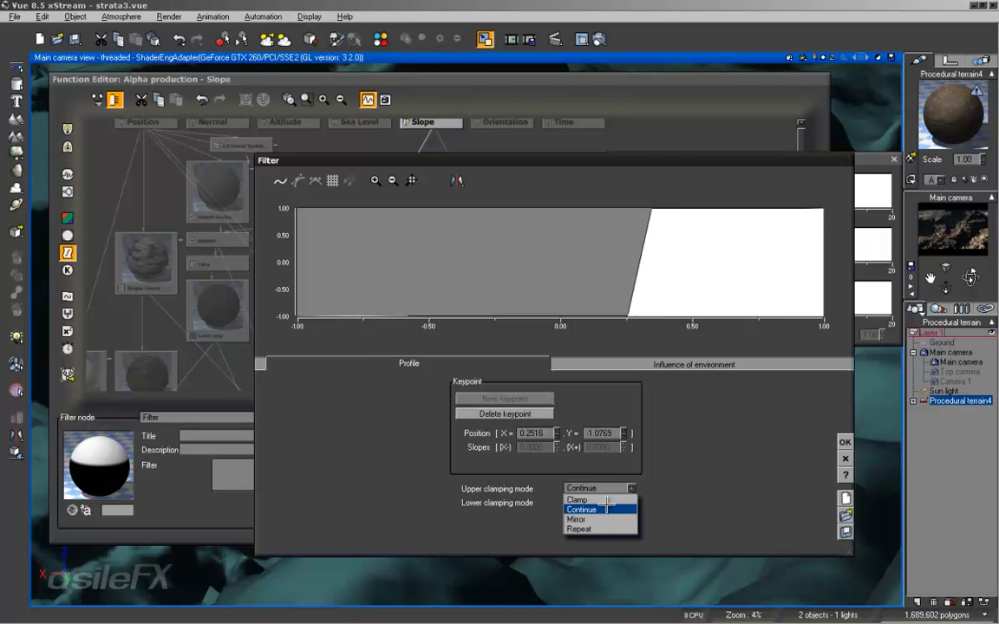
pyautogui.click(600, 500)
pyautogui.click(603, 502)
pyautogui.click(578, 514)
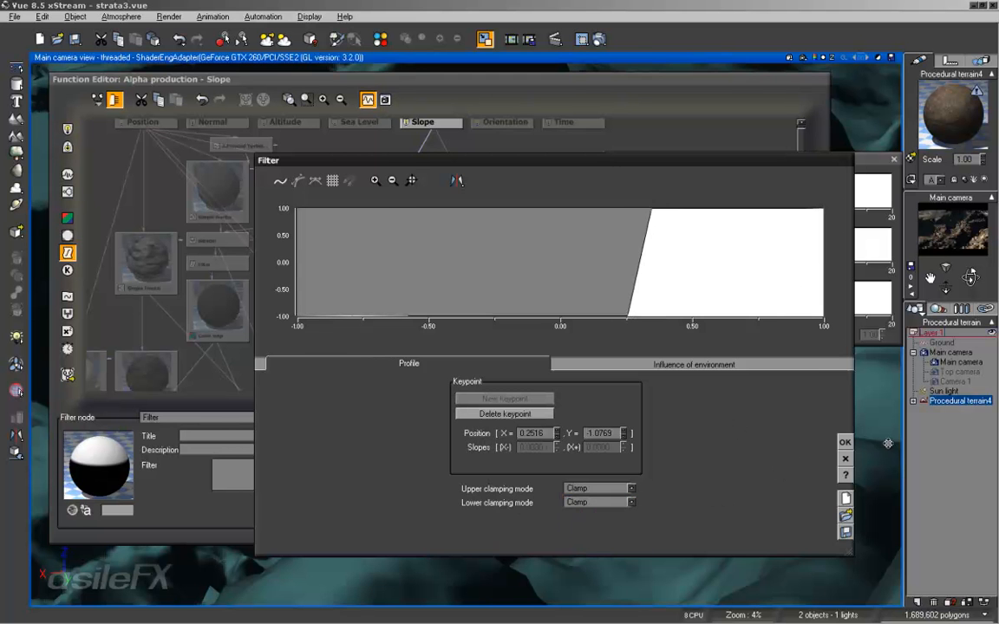
pyautogui.click(846, 442)
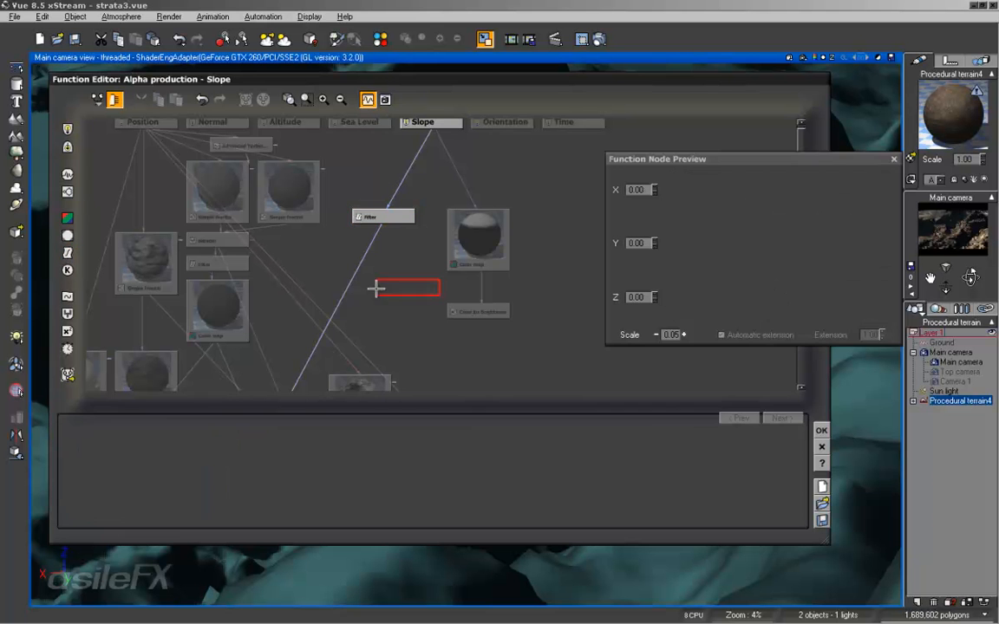
# Check the connection from Filter to Alpha, accept the function and material, and render the main camera view.
pyautogui.click(359, 268)
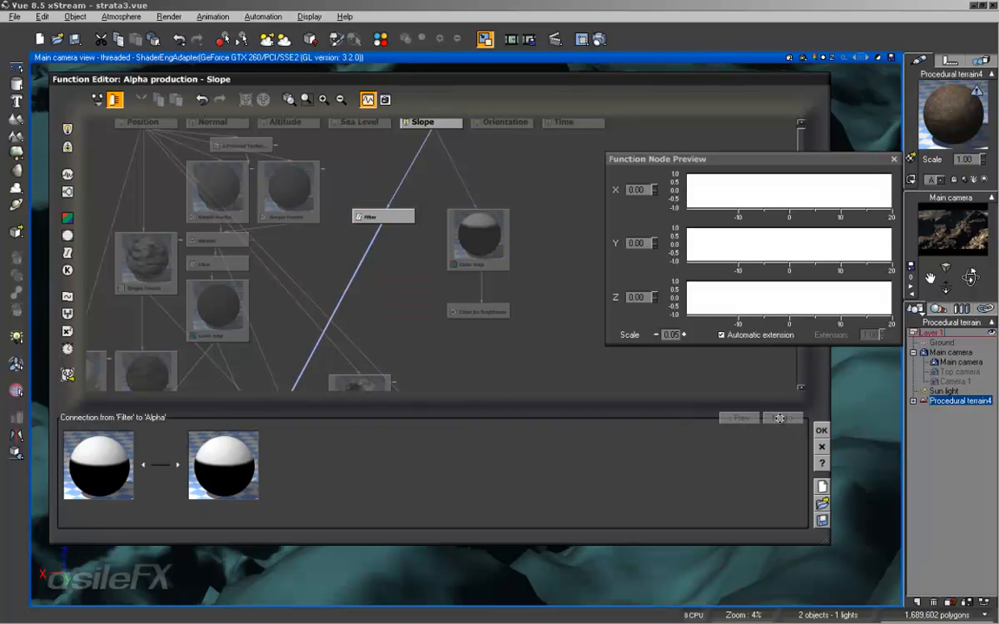
pyautogui.click(821, 431)
pyautogui.click(722, 417)
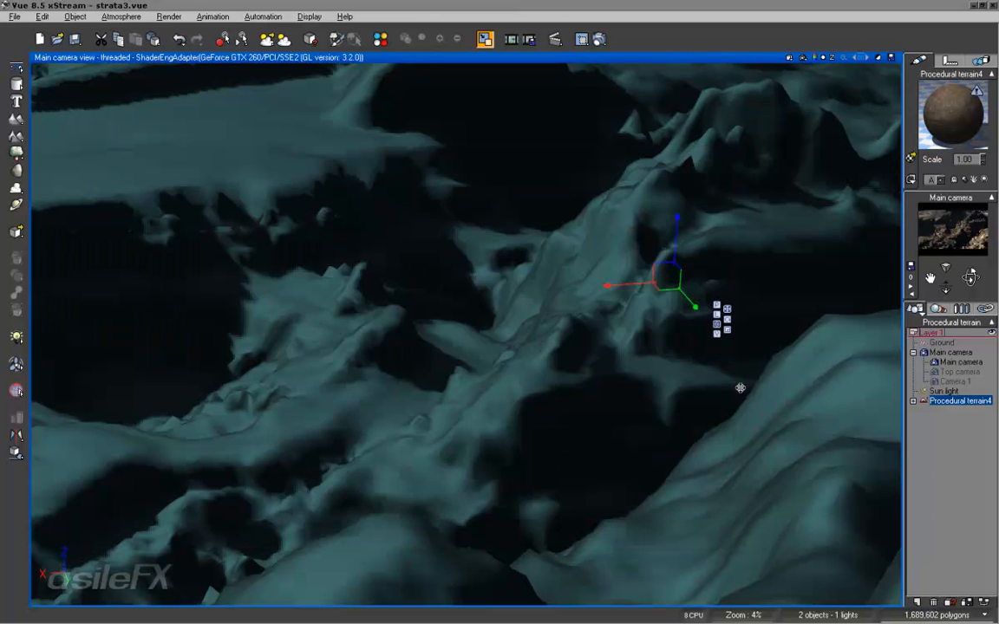
pyautogui.click(537, 39)
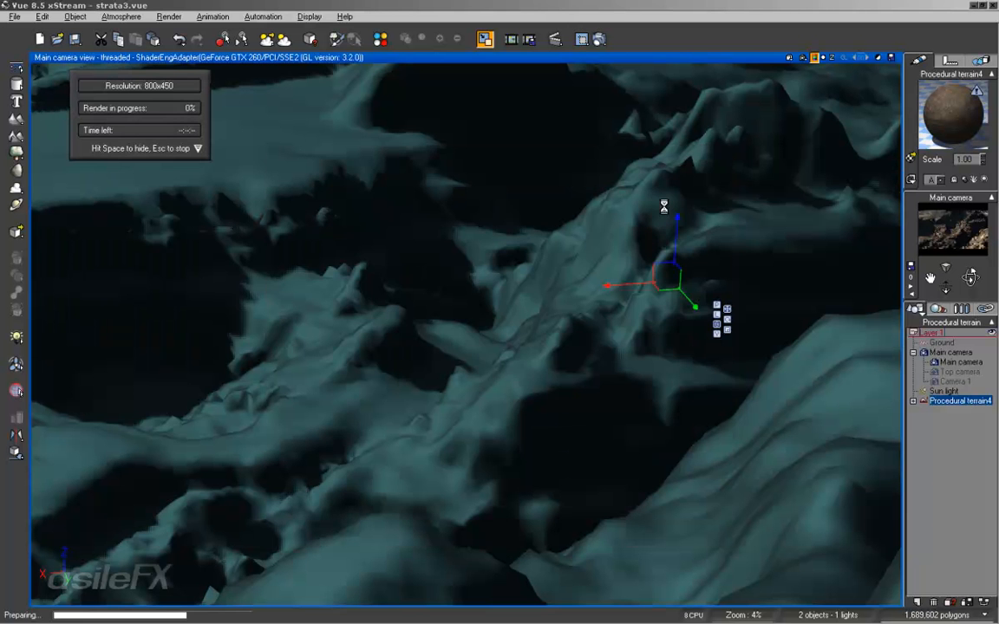
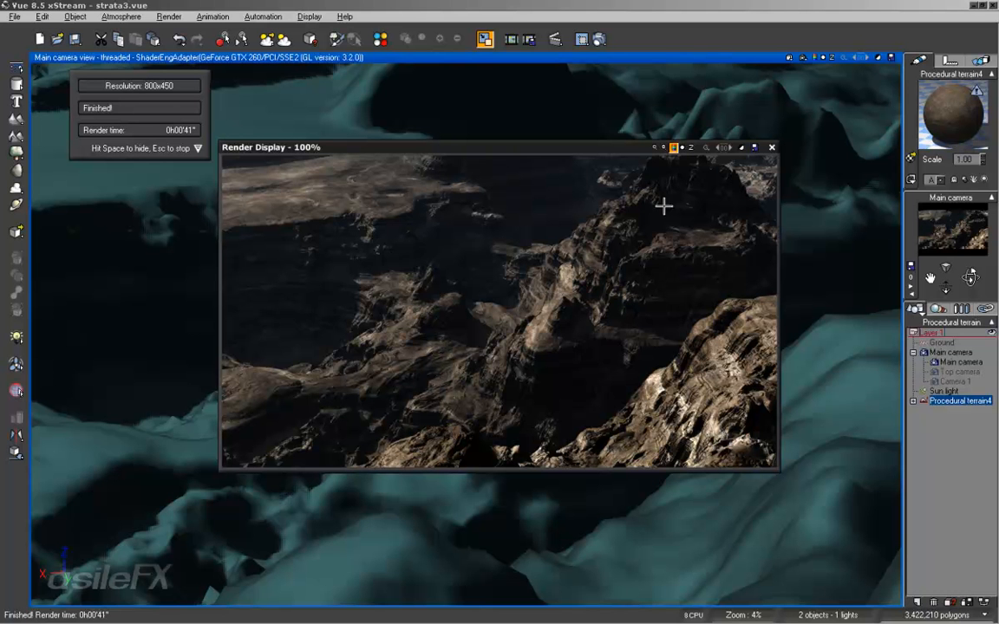
pyautogui.click(771, 147)
# Reopen the Dirt_007 layer's alpha filter and lower its upper plateau, with the end keypoint at X 1 and about Y 0.73.
pyautogui.doubleClick(930, 100)
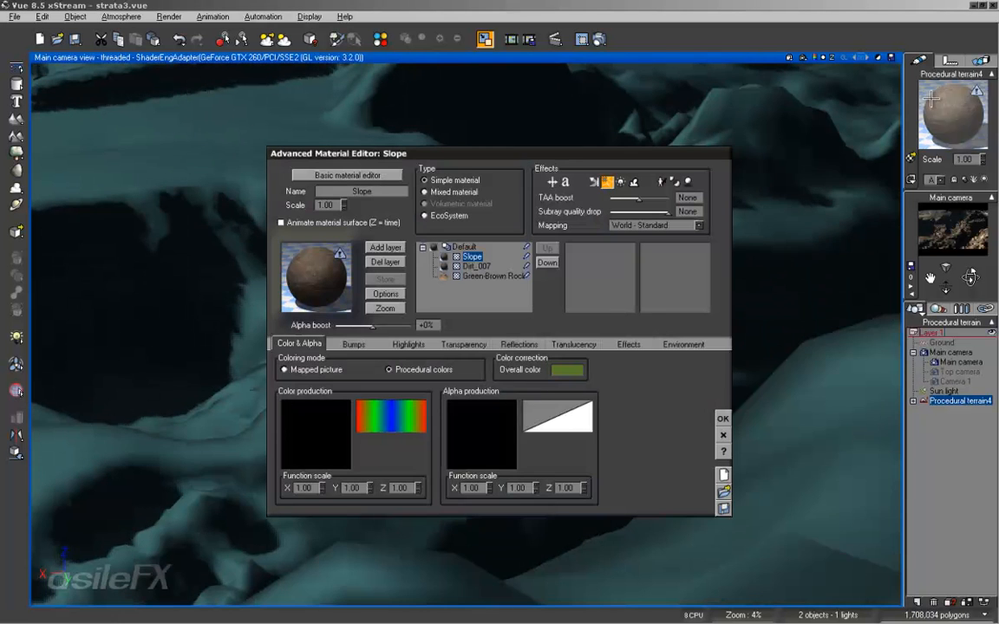
pyautogui.click(468, 267)
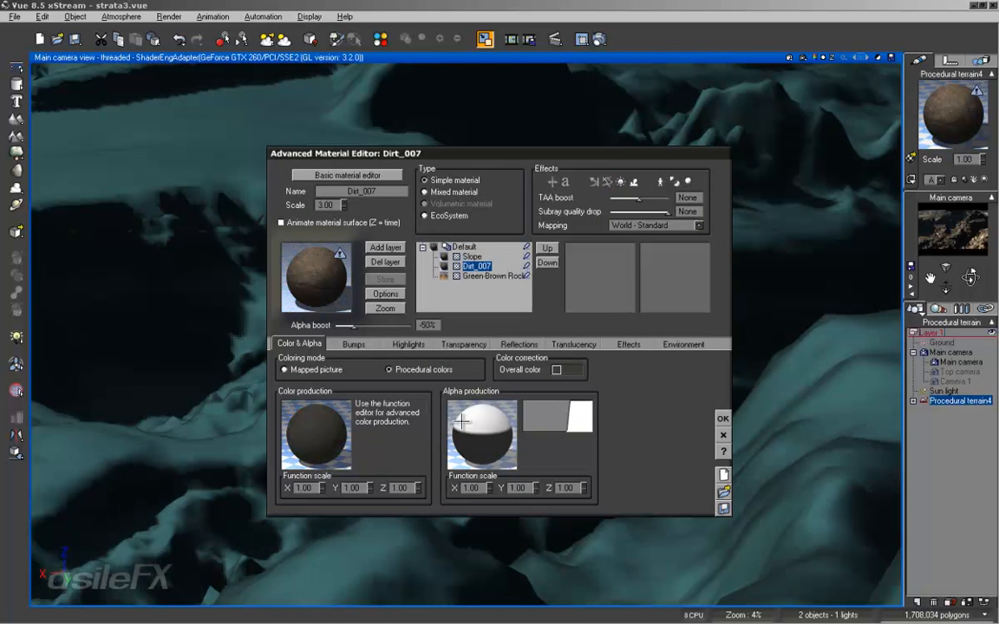
pyautogui.rightClick(465, 417)
pyautogui.click(494, 427)
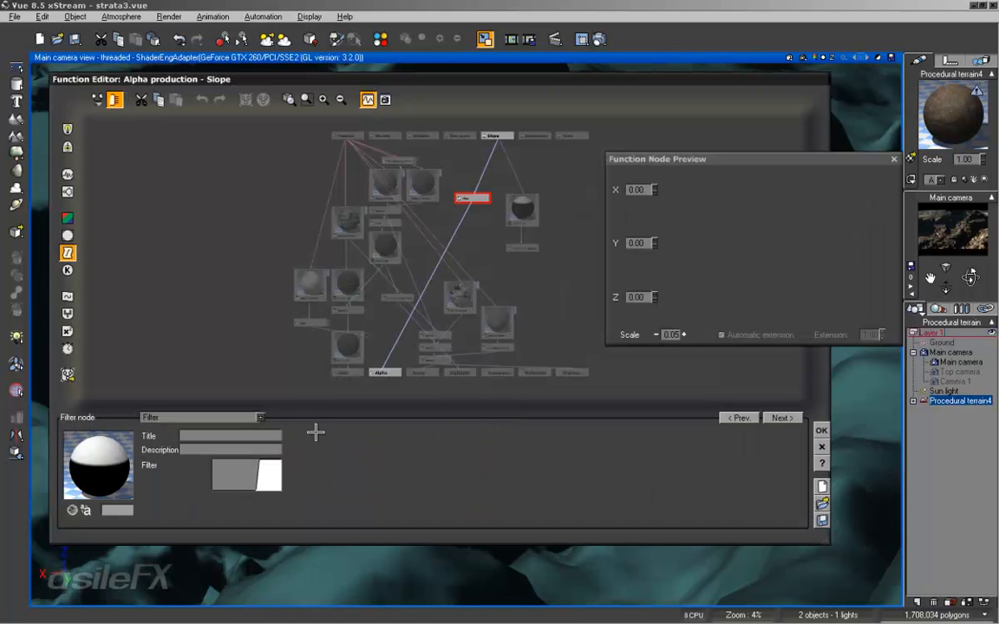
pyautogui.rightClick(269, 470)
pyautogui.click(295, 473)
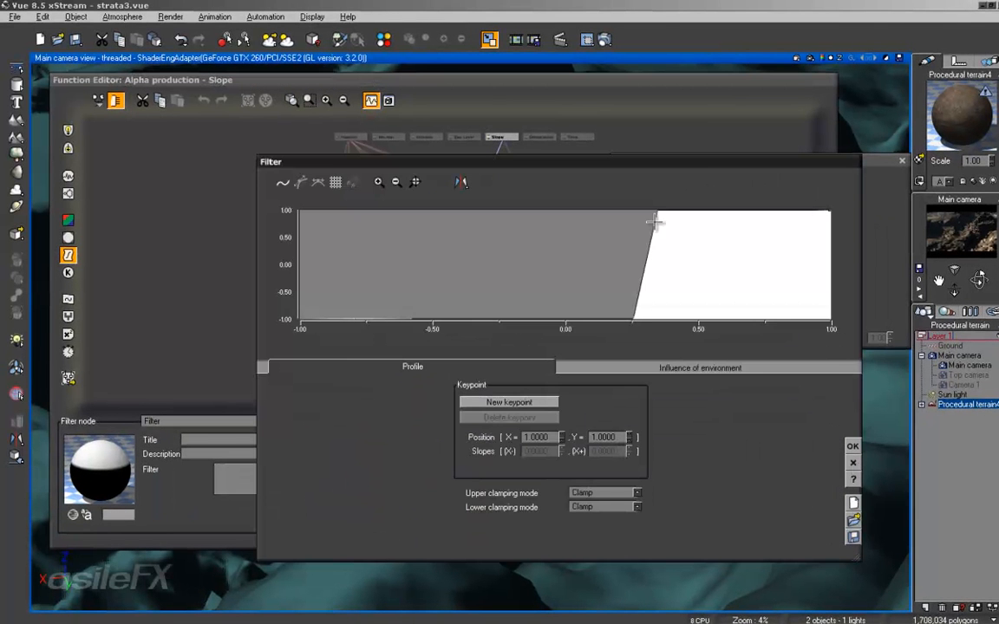
pyautogui.moveTo(676, 227); pyautogui.dragTo(616, 256)
pyautogui.moveTo(781, 237); pyautogui.dragTo(781, 251)
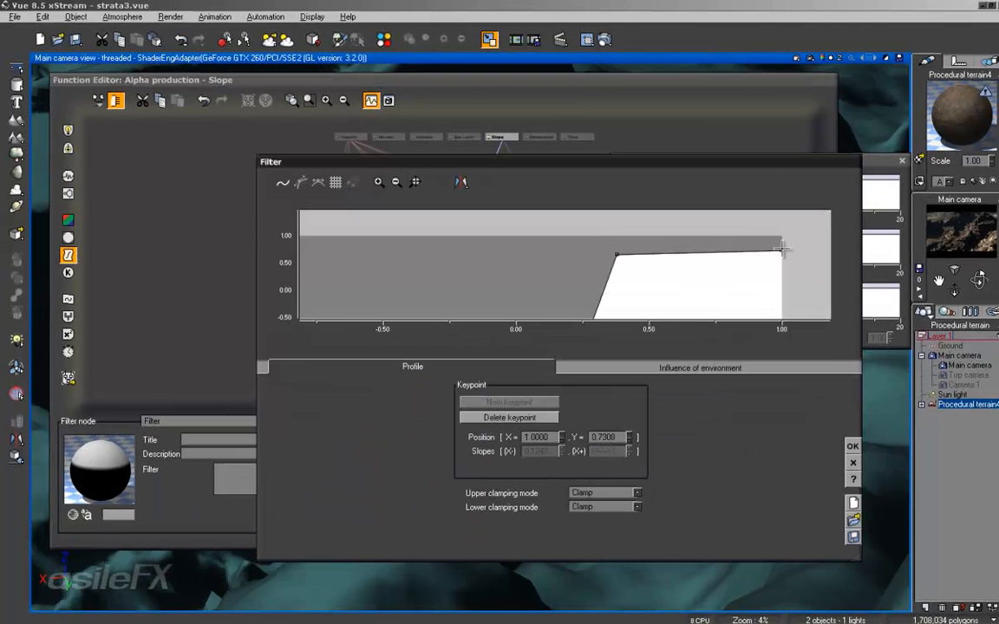
pyautogui.click(852, 445)
# Open the Color map node's color map and check its opacity filter profile.
pyautogui.click(490, 219)
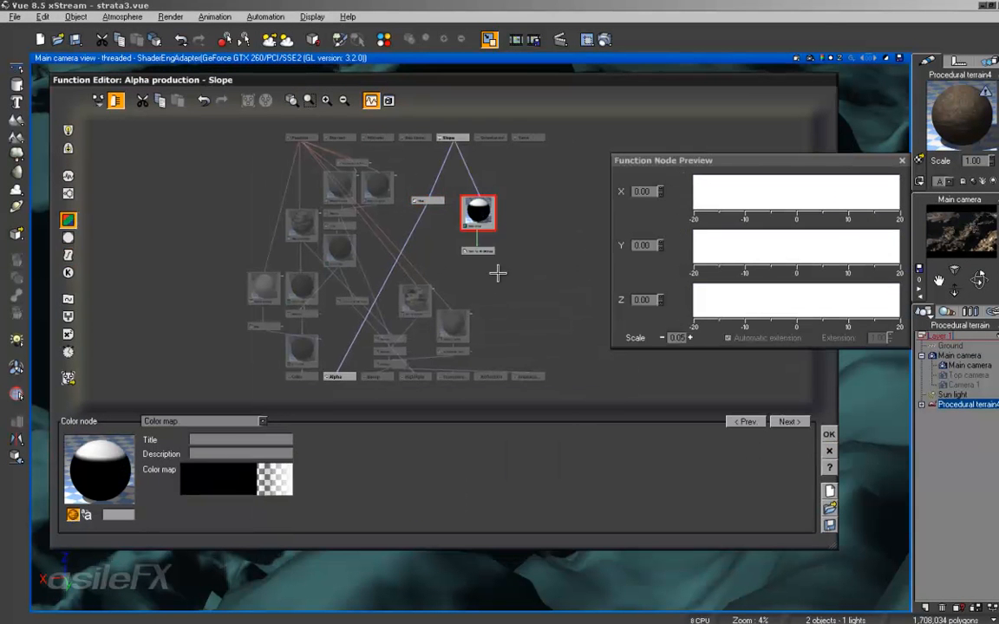
pyautogui.rightClick(265, 501)
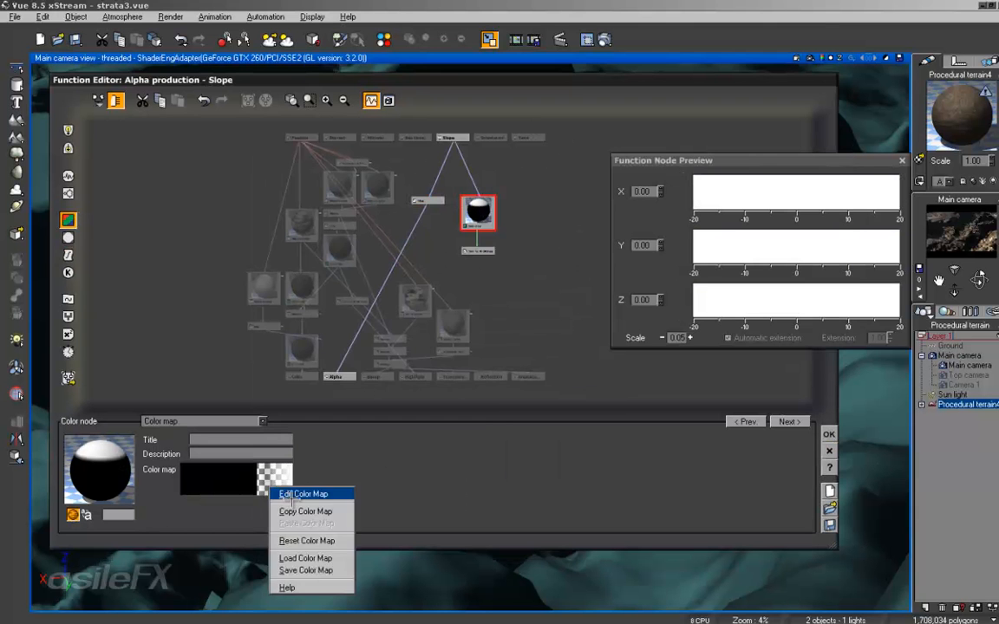
pyautogui.click(288, 500)
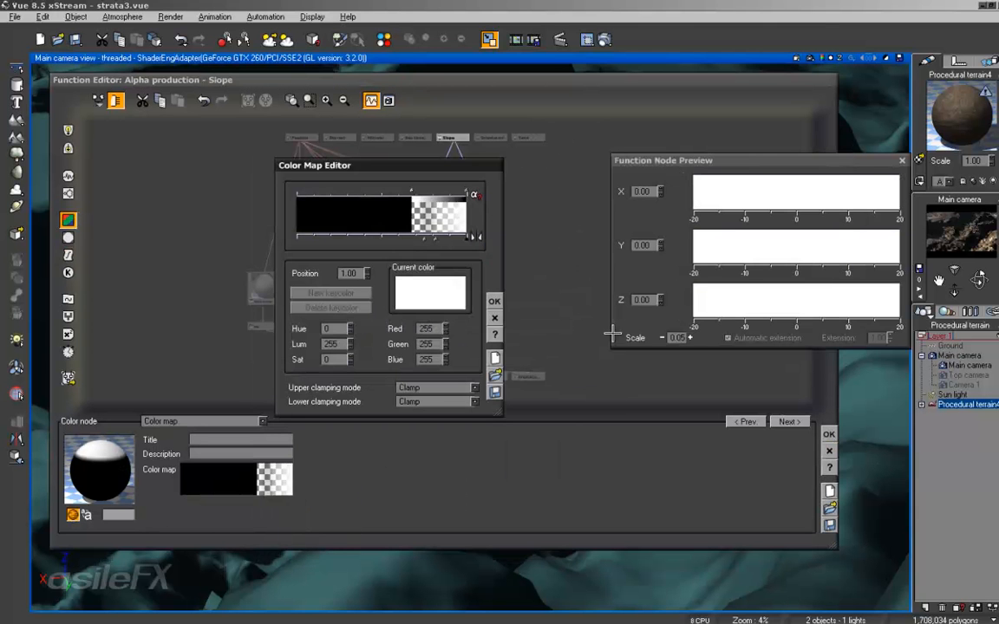
pyautogui.doubleClick(479, 207)
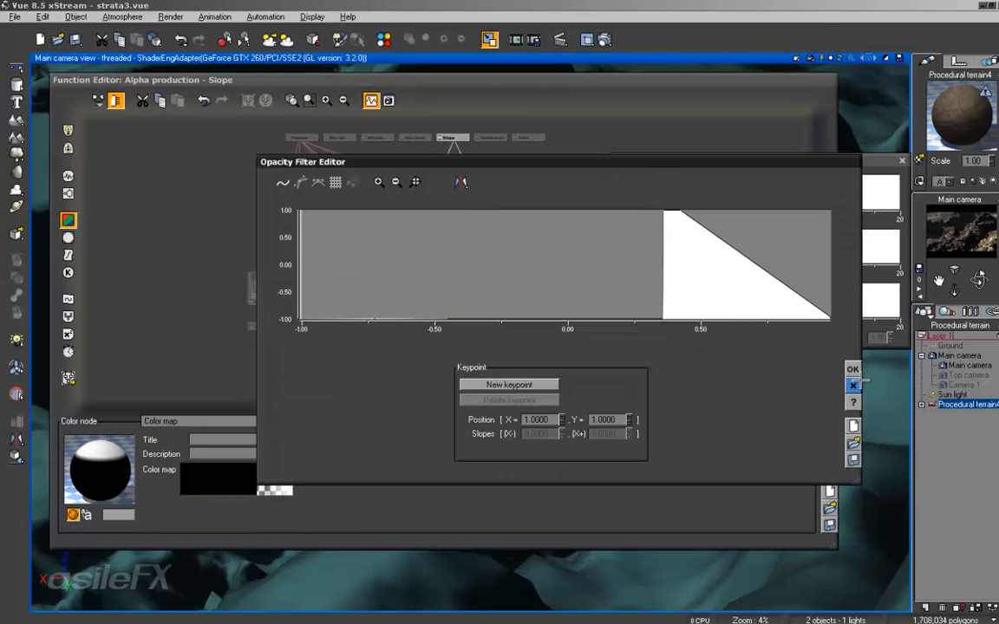
pyautogui.click(852, 369)
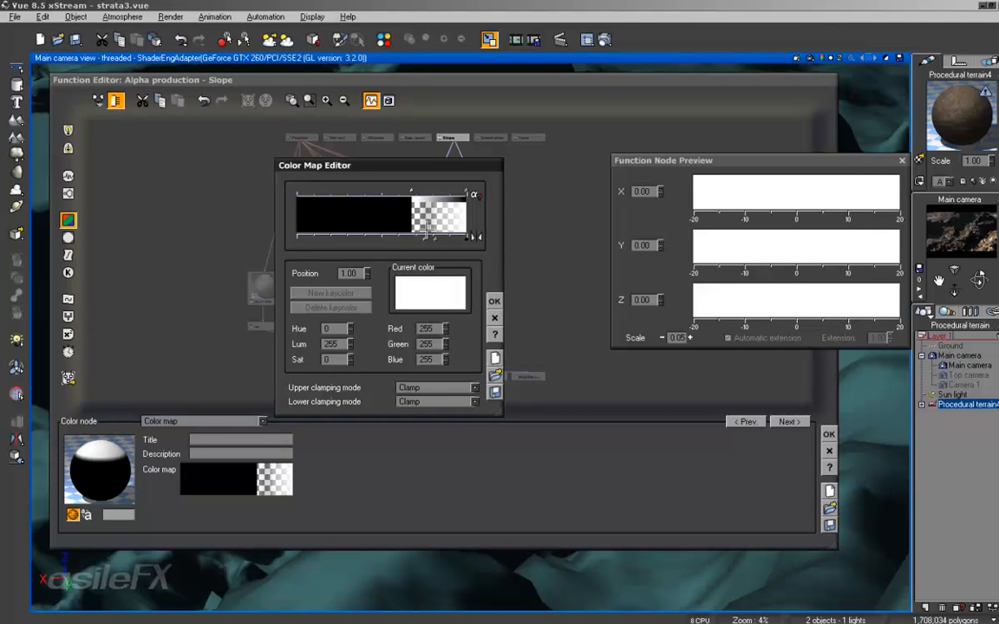
# Flatten the color map's opacity filter by setting the peak keypoint's Y position to -1.
pyautogui.doubleClick(475, 192)
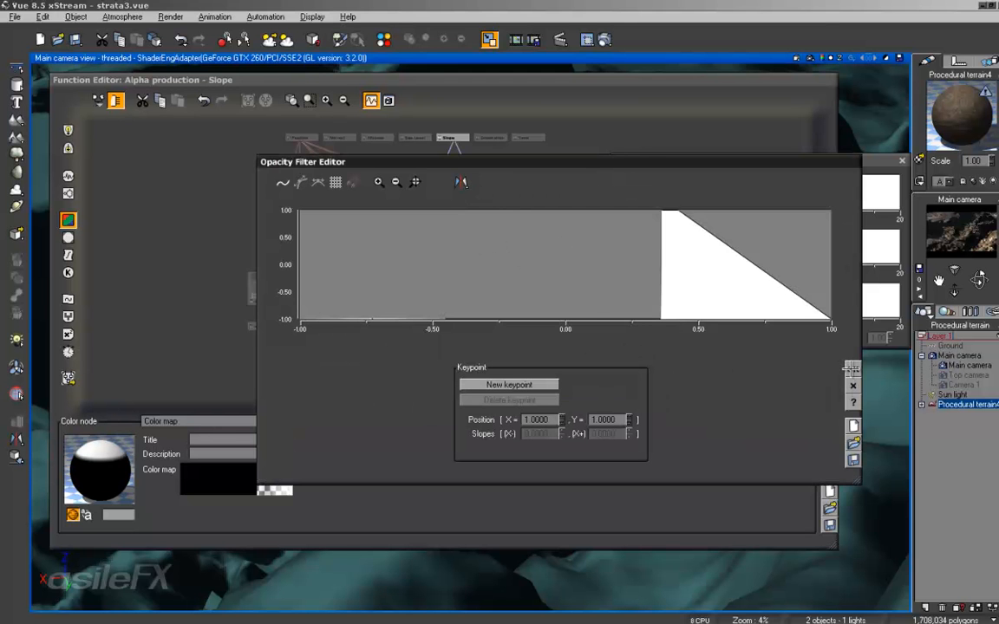
pyautogui.moveTo(767, 256); pyautogui.dragTo(729, 279)
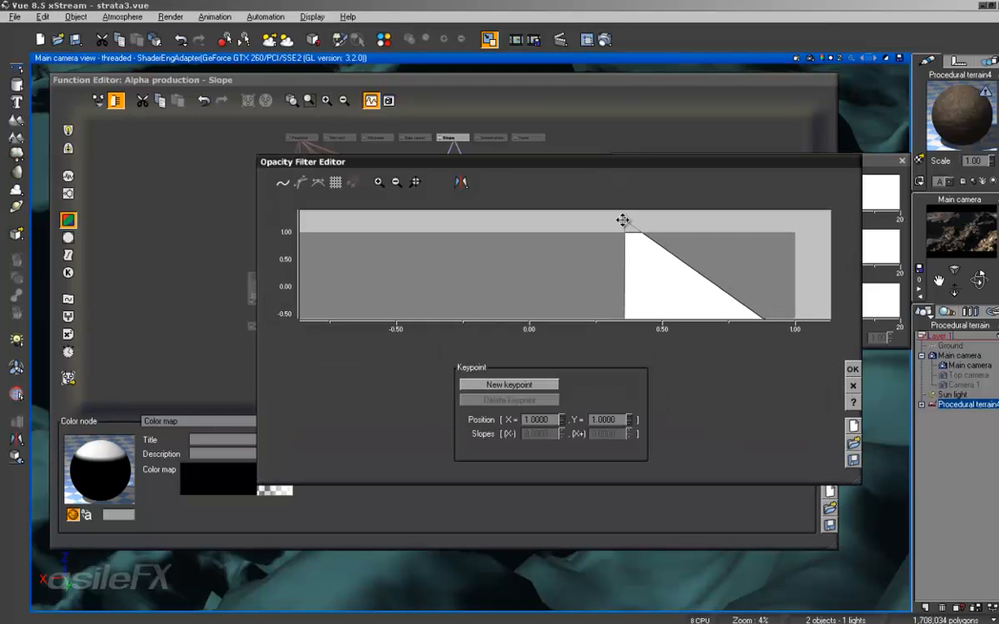
pyautogui.click(623, 220)
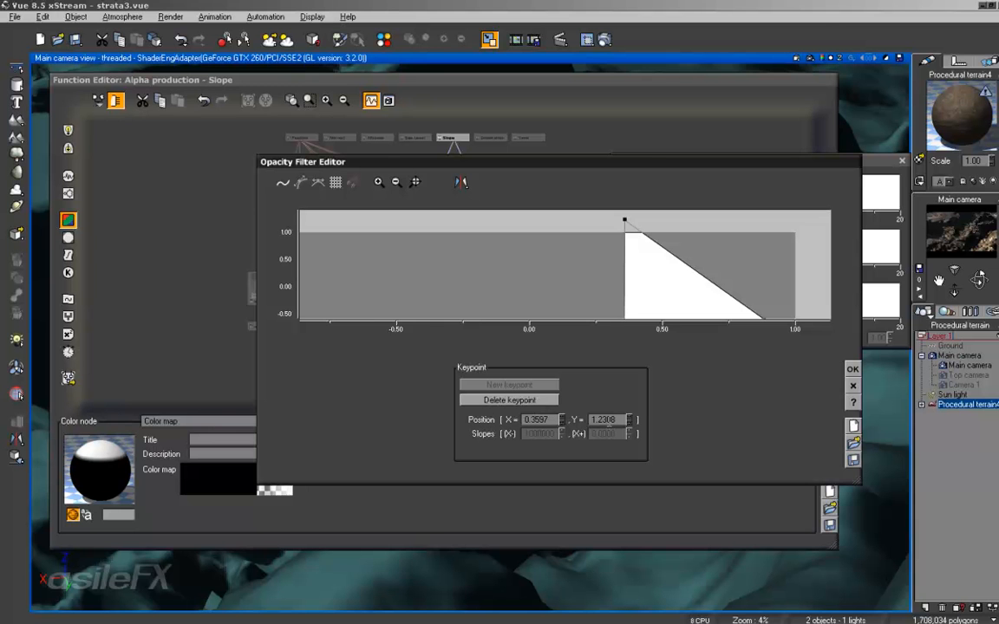
pyautogui.doubleClick(609, 419)
pyautogui.write('0')
pyautogui.write('1')
pyautogui.press('Return')
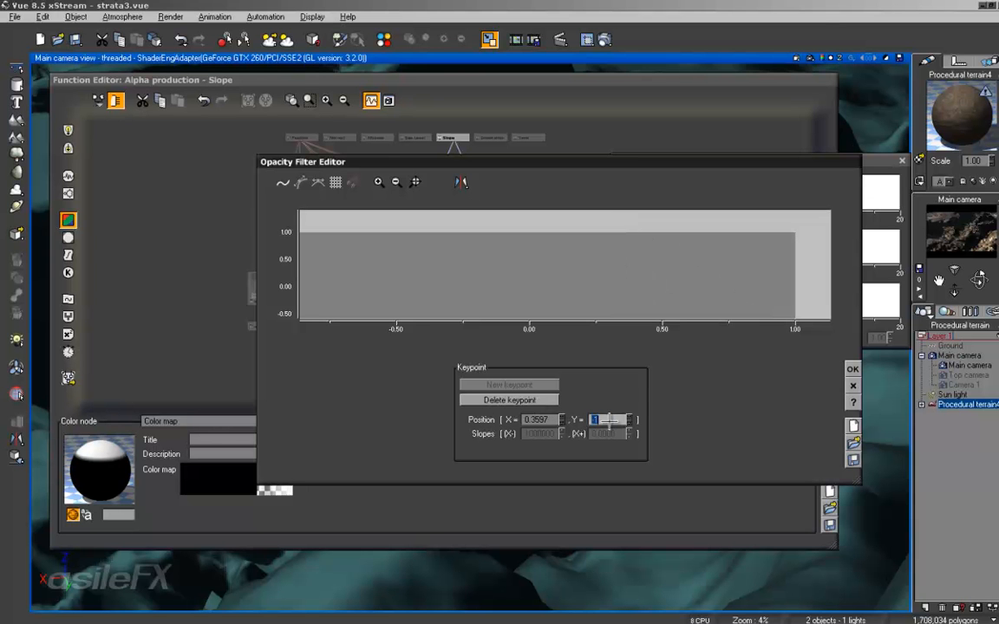
pyautogui.click(847, 366)
pyautogui.moveTo(854, 477); pyautogui.dragTo(700, 473)
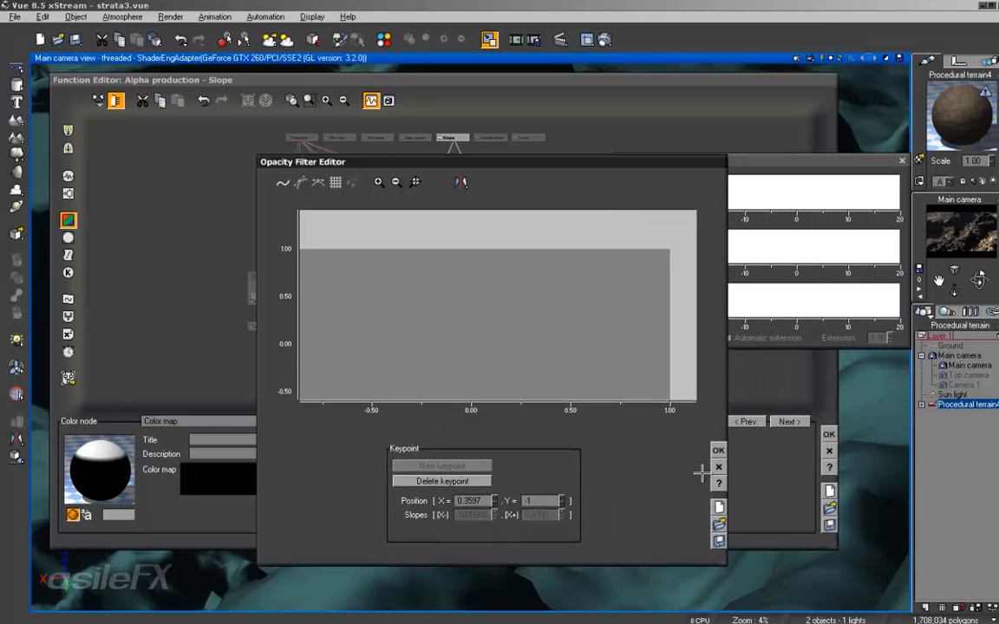
pyautogui.click(702, 323)
pyautogui.press('Escape')
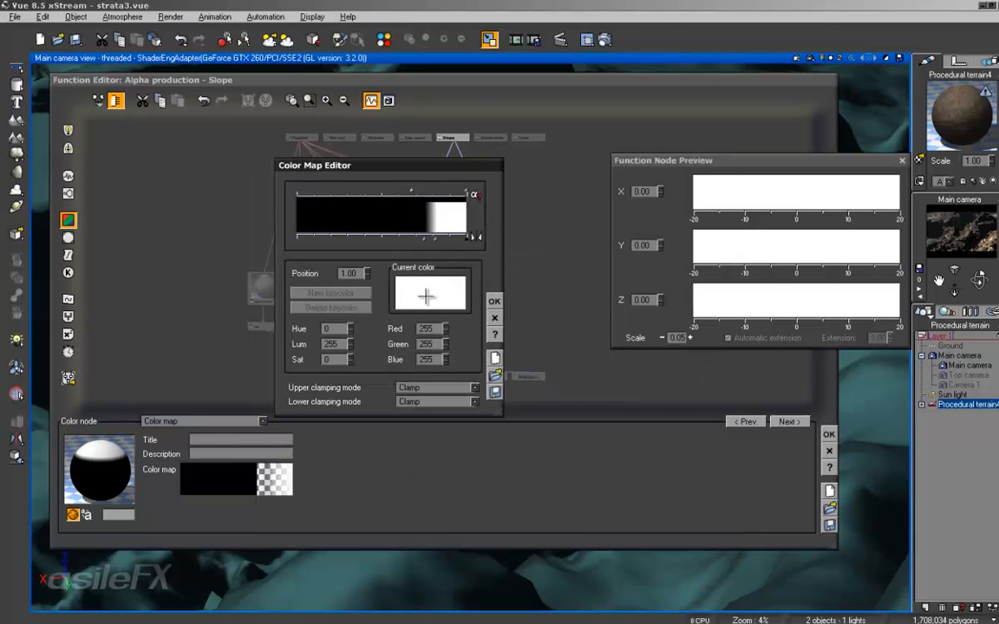
# Change the key color at position 0.65 to light grey with luminosity 198 and accept the color map.
pyautogui.click(435, 238)
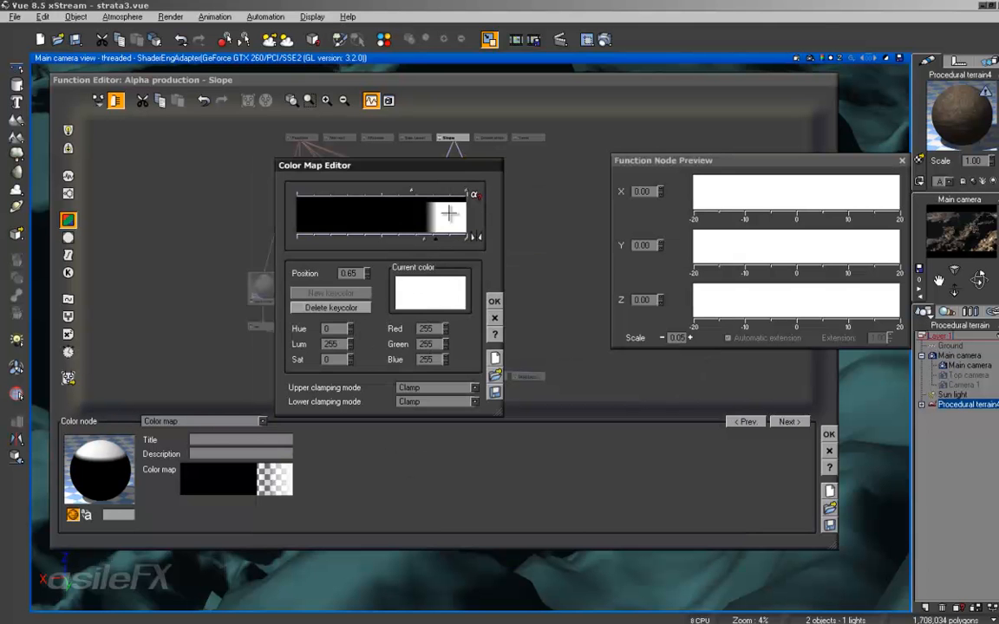
pyautogui.rightClick(453, 283)
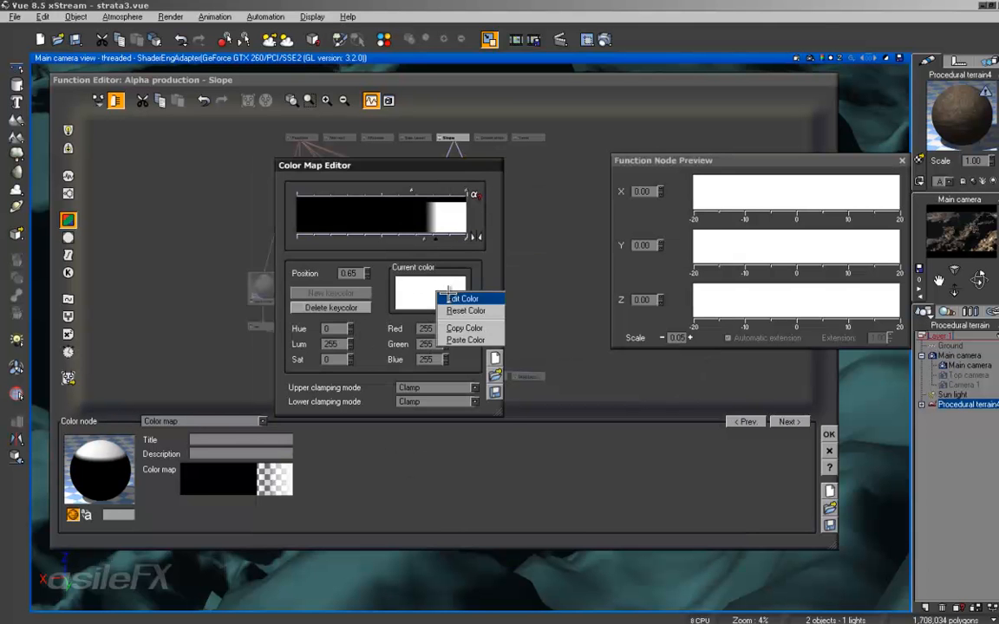
pyautogui.click(468, 295)
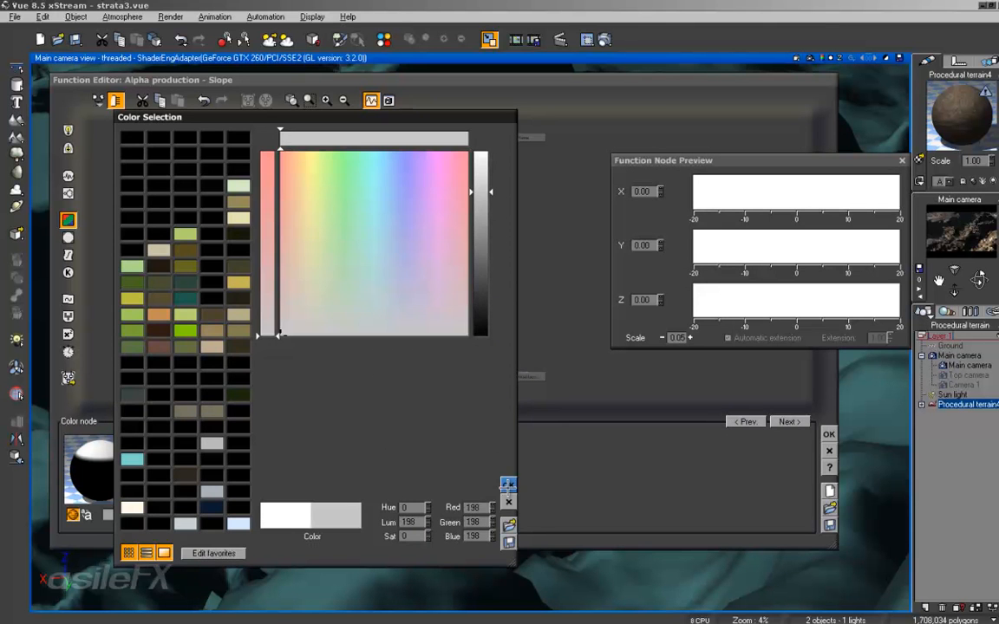
pyautogui.click(509, 483)
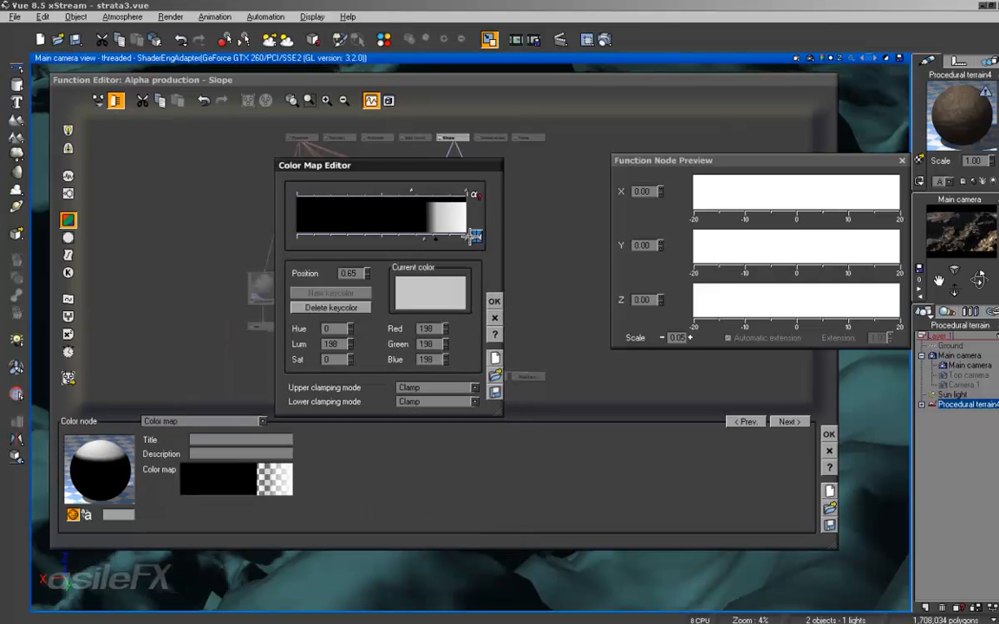
pyautogui.click(492, 297)
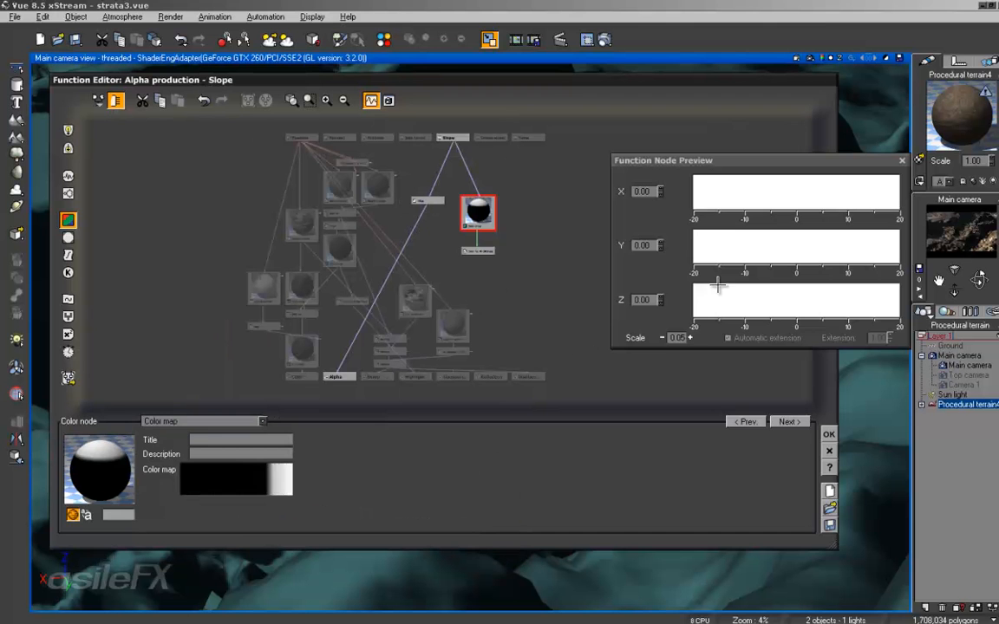
# Move the source of the Alpha connection from the Filter node to the Color to Brightness node.
pyautogui.click(617, 365)
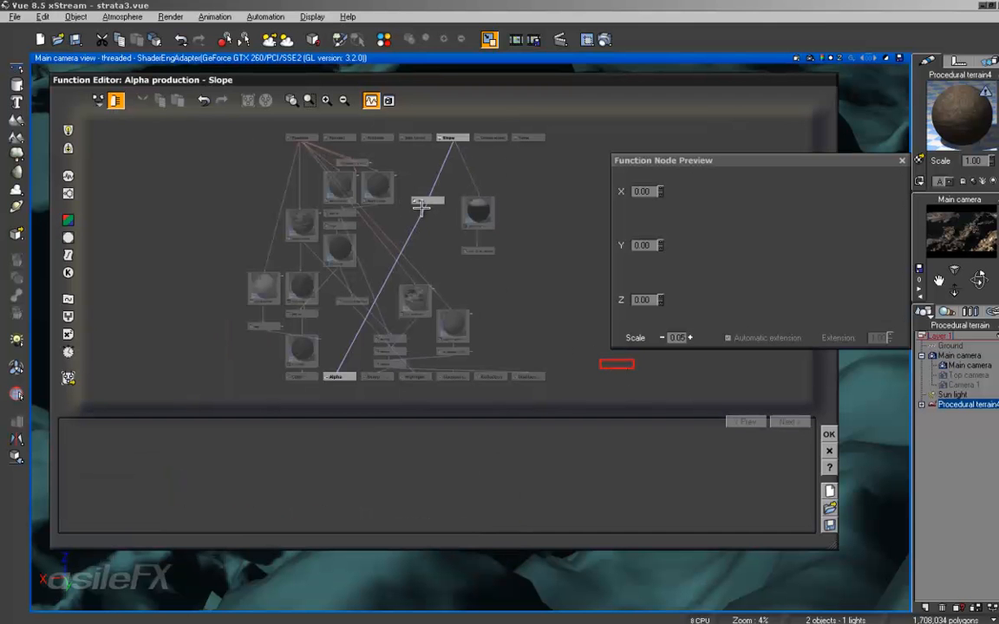
pyautogui.moveTo(422, 209); pyautogui.dragTo(478, 251)
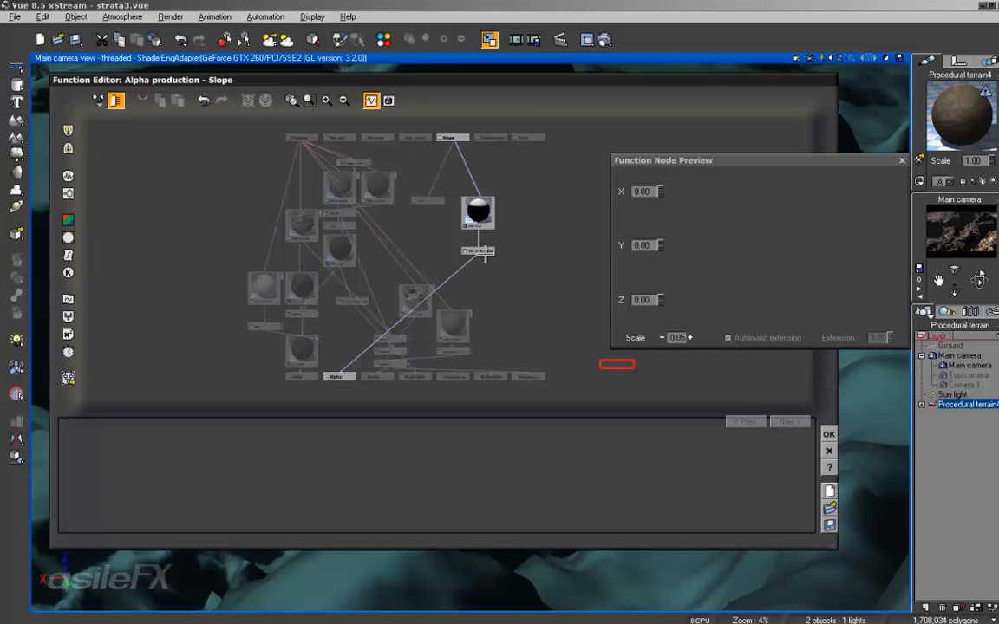
# Select the Color map node to show its settings and move the Color to Brightness node up directly beneath it.
pyautogui.click(326, 100)
pyautogui.moveTo(507, 207); pyautogui.dragTo(414, 245, button='middle')
pyautogui.click(423, 225)
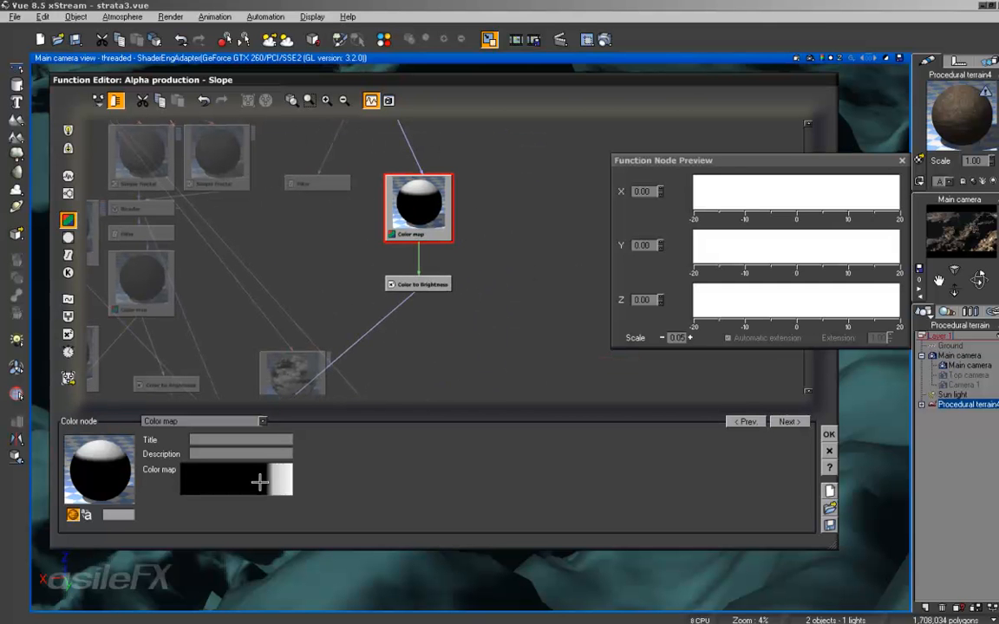
pyautogui.moveTo(399, 170); pyautogui.dragTo(418, 215, button='middle')
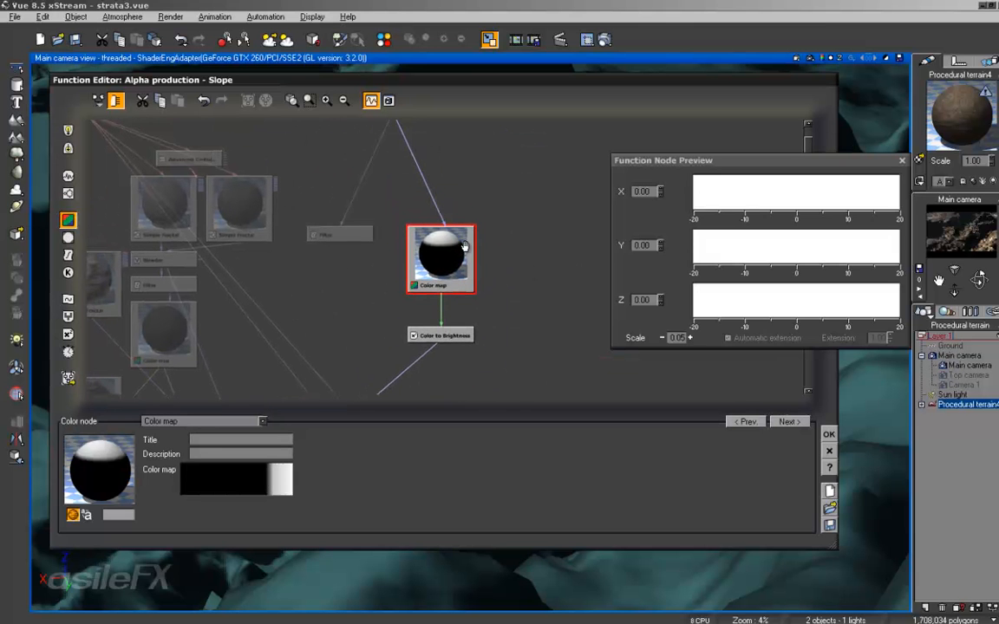
pyautogui.click(417, 165)
pyautogui.click(464, 163)
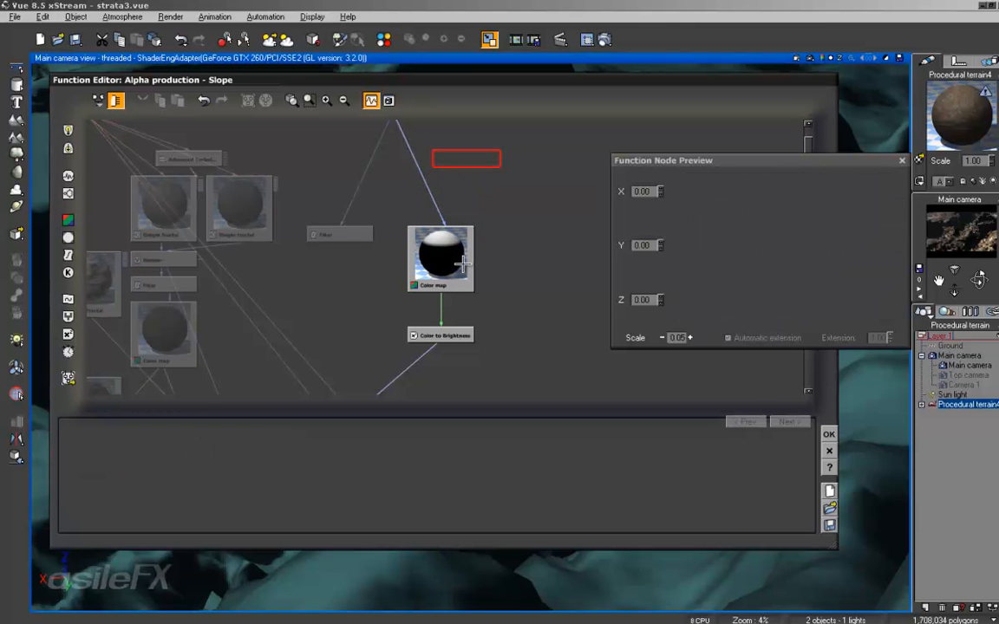
pyautogui.click(461, 271)
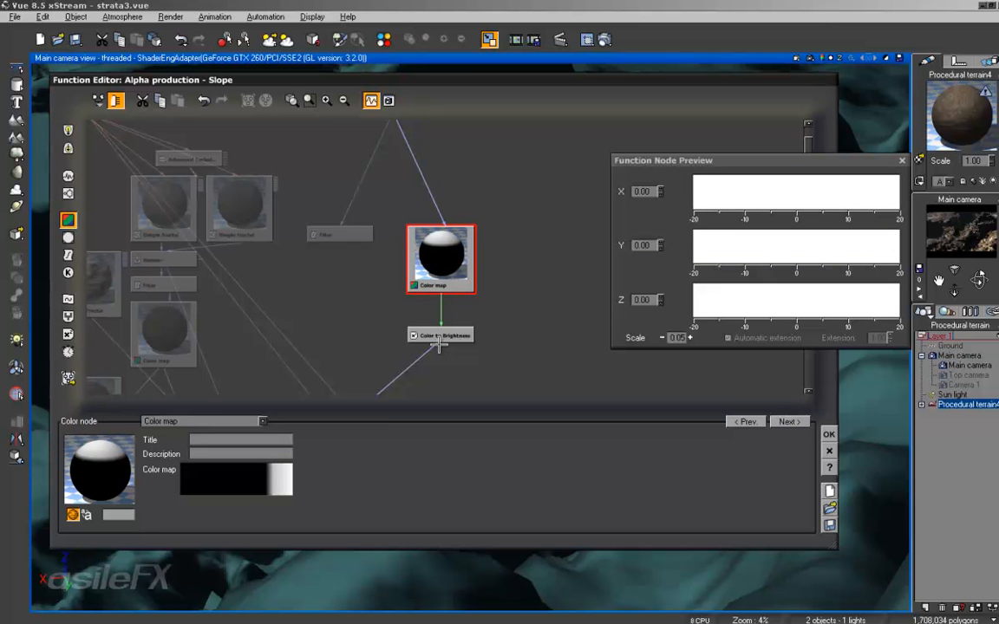
pyautogui.moveTo(440, 344); pyautogui.dragTo(443, 288)
# Try feeding Alpha directly from the Color map node and restore its connection from Color to Brightness.
pyautogui.click(379, 347)
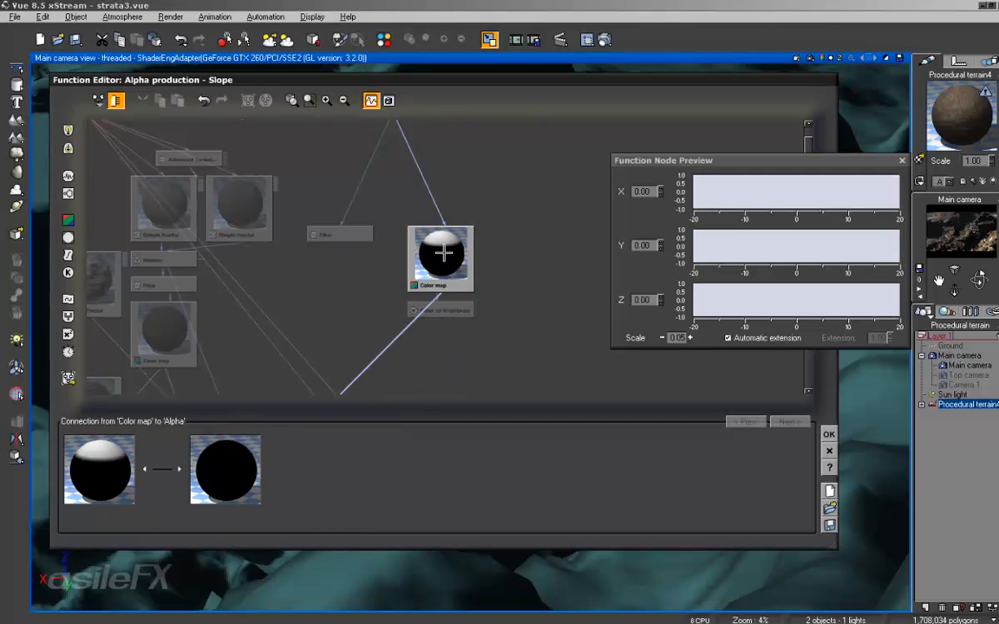
pyautogui.click(440, 297)
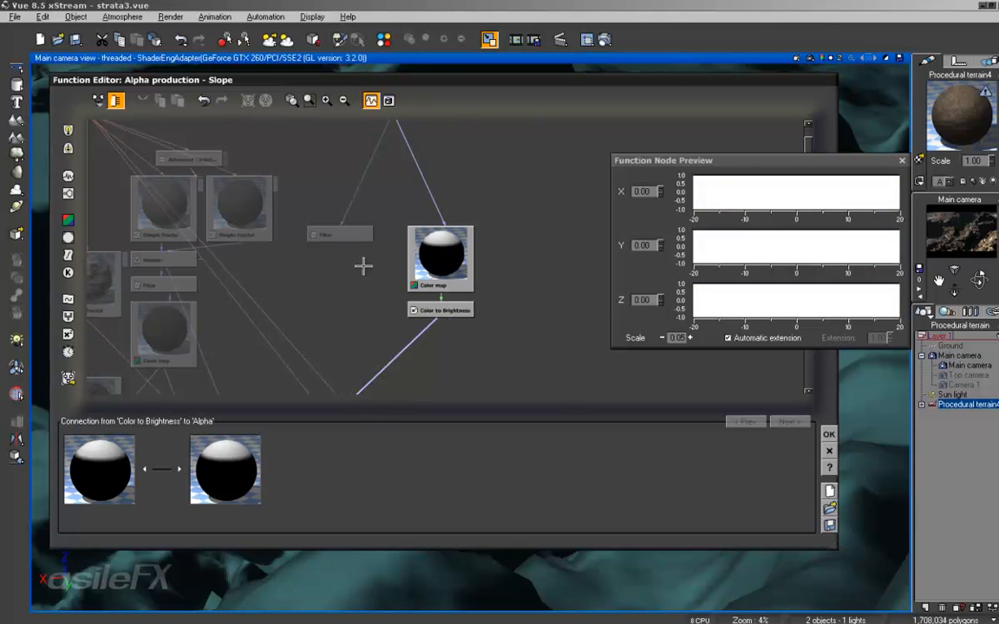
pyautogui.click(435, 264)
# Trace the connection from the Color to Brightness node to the Alpha output and back to the Color map node.
pyautogui.moveTo(469, 275); pyautogui.dragTo(542, 234)
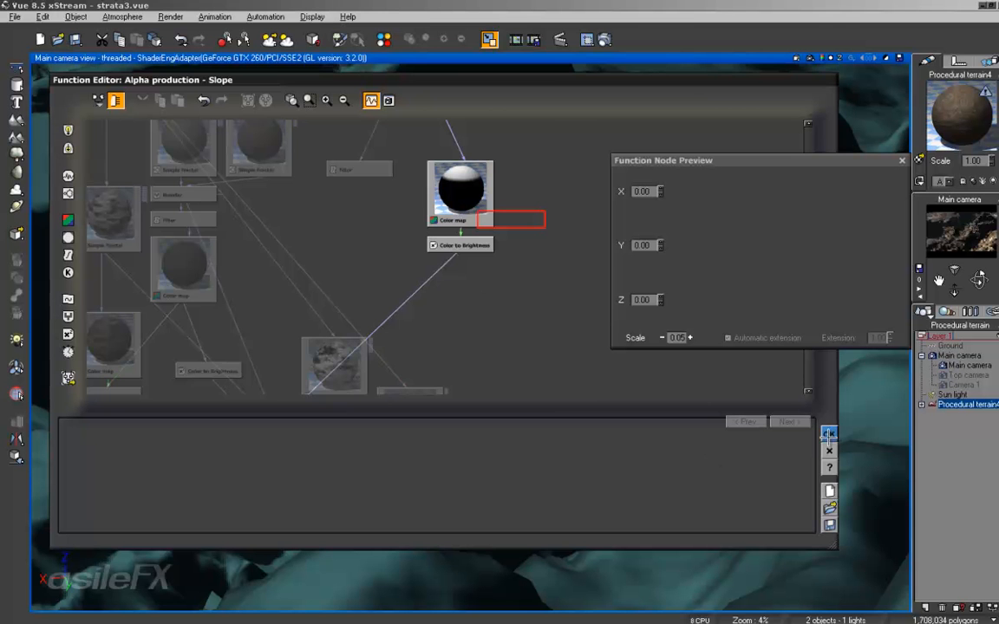
pyautogui.moveTo(402, 345); pyautogui.dragTo(450, 229)
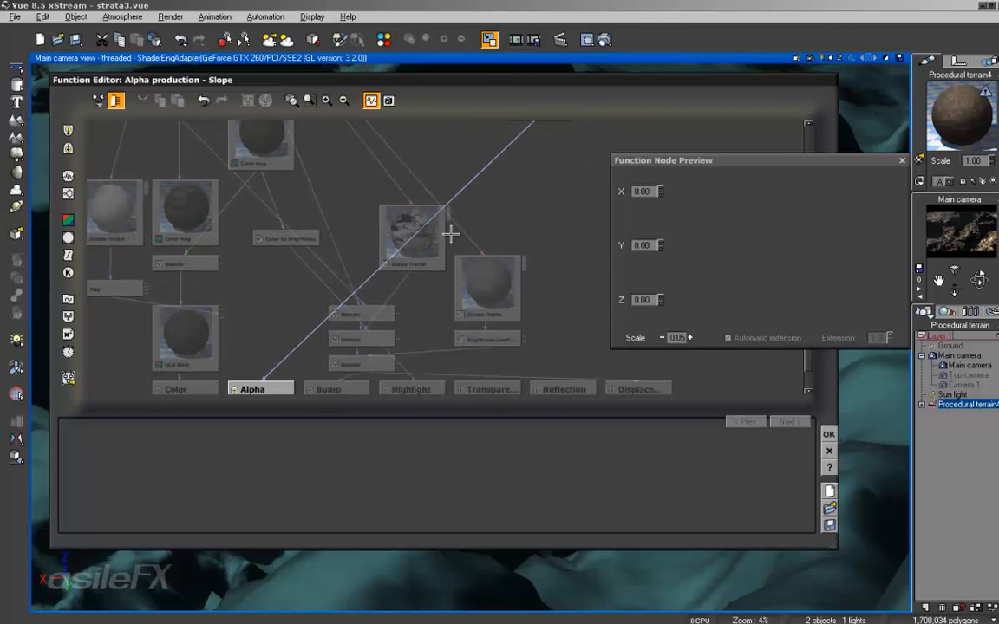
pyautogui.click(268, 379)
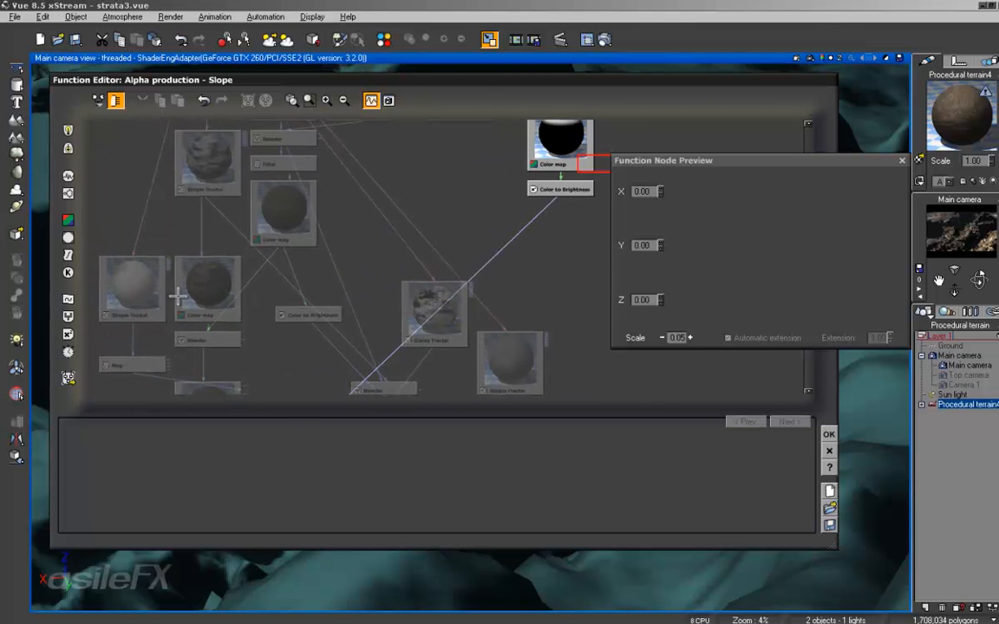
pyautogui.moveTo(440, 252); pyautogui.dragTo(359, 301)
pyautogui.click(452, 200)
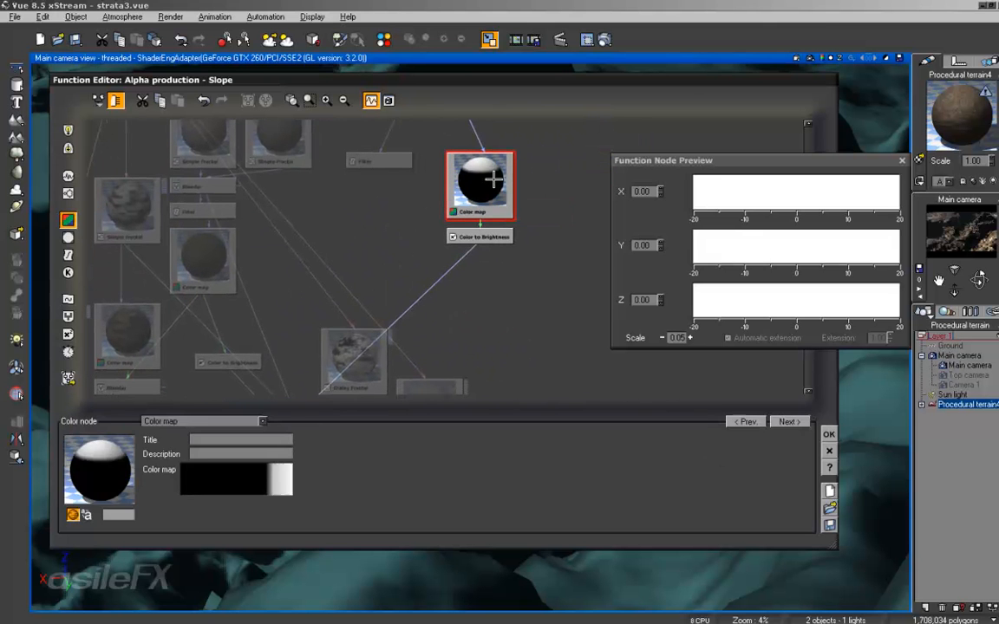
# Try adding a Blender node below Color to Brightness with its ratio driven by a Constant Number node.
pyautogui.click(508, 293)
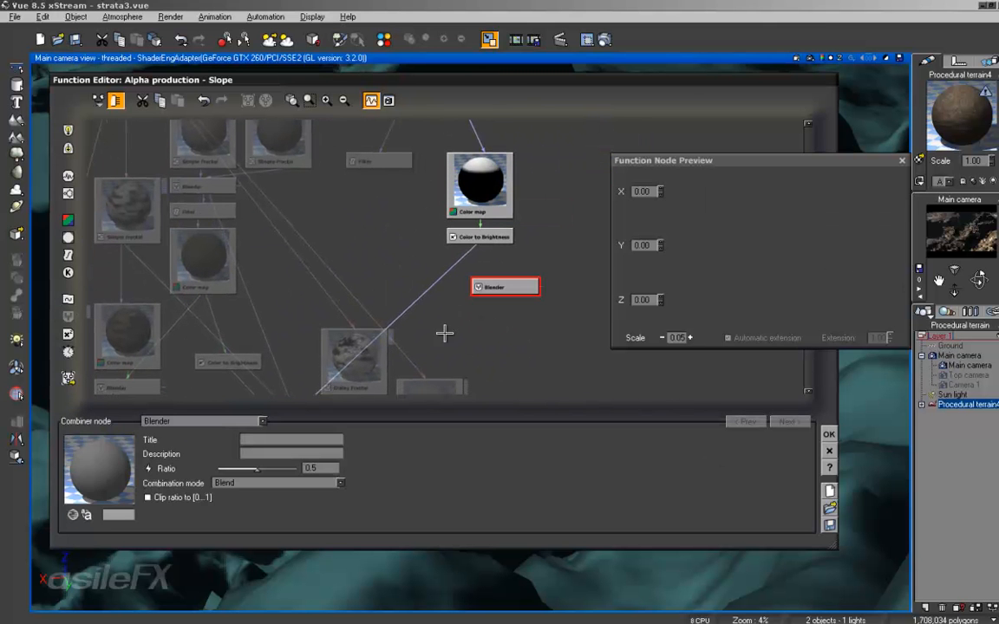
pyautogui.click(149, 468)
pyautogui.moveTo(575, 258); pyautogui.dragTo(552, 242)
pyautogui.moveTo(583, 303); pyautogui.dragTo(548, 237)
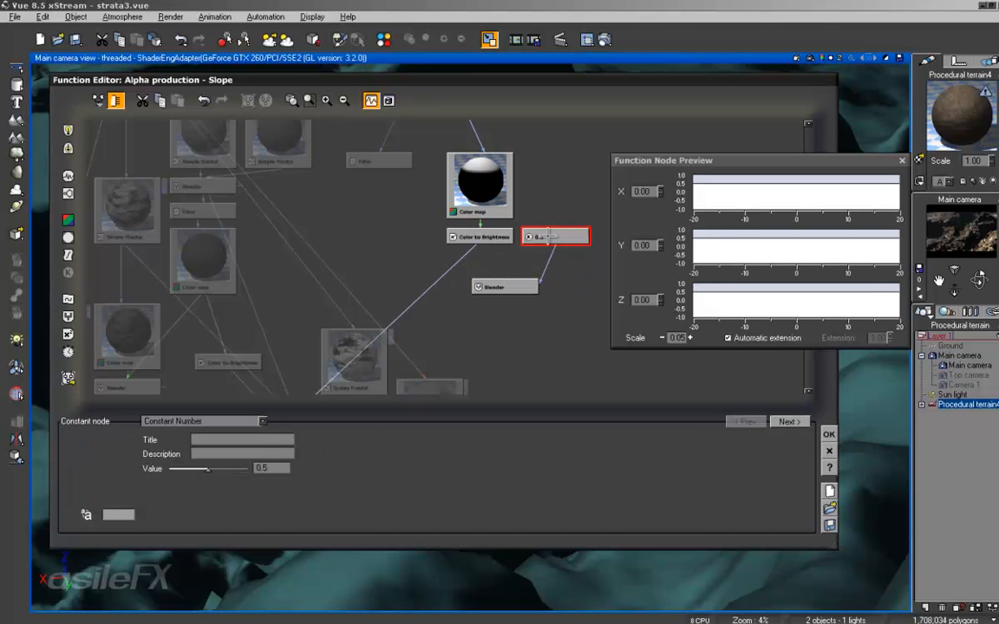
pyautogui.click(533, 279)
pyautogui.moveTo(516, 336); pyautogui.dragTo(489, 218, button='right')
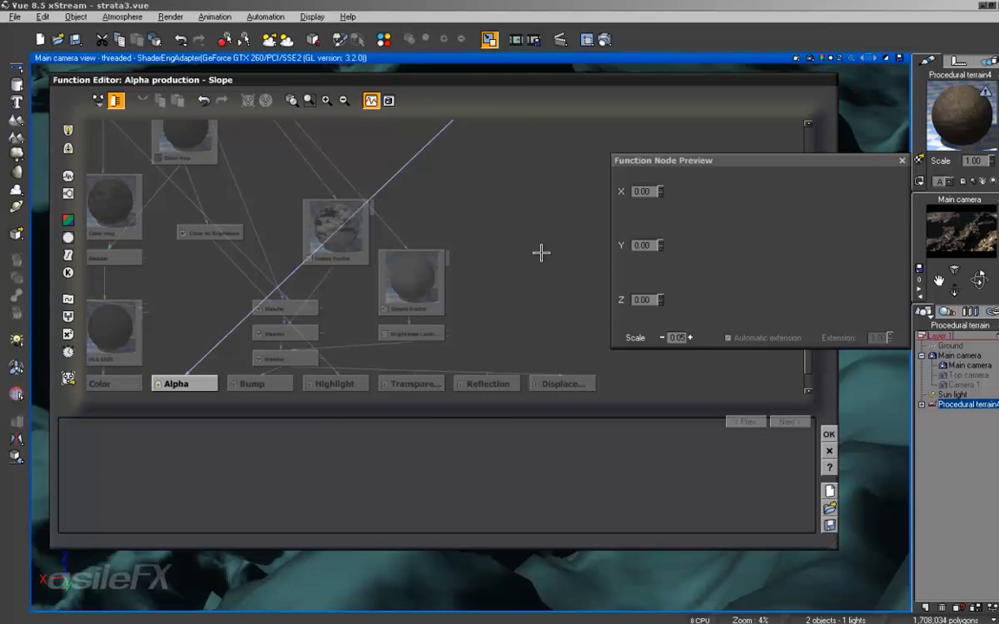
# Group the Color map and Color to Brightness nodes into a MetaNode.
pyautogui.moveTo(540, 254); pyautogui.dragTo(474, 371, button='middle')
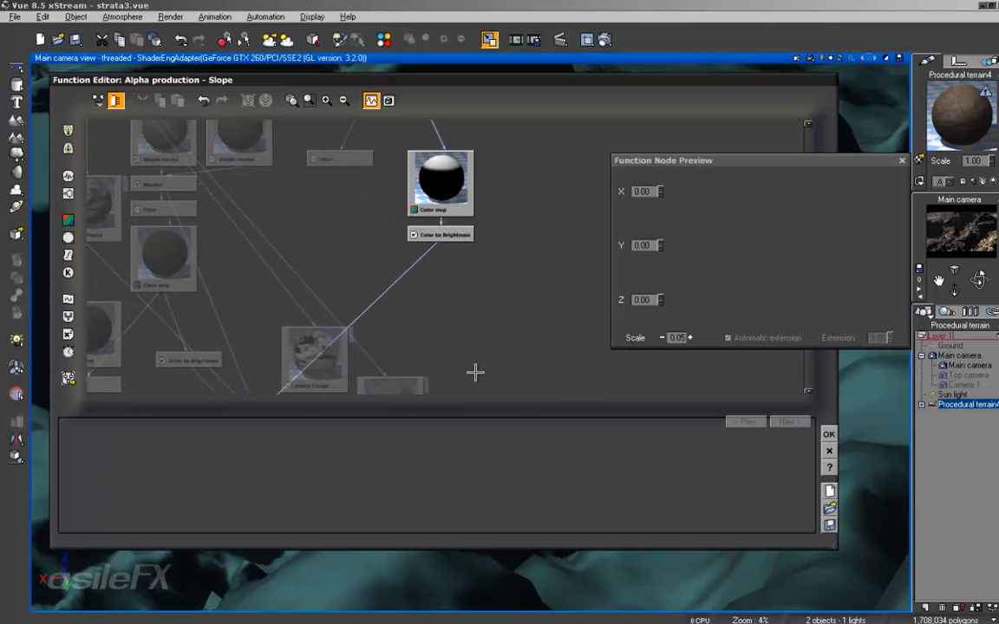
pyautogui.moveTo(512, 295); pyautogui.dragTo(448, 189)
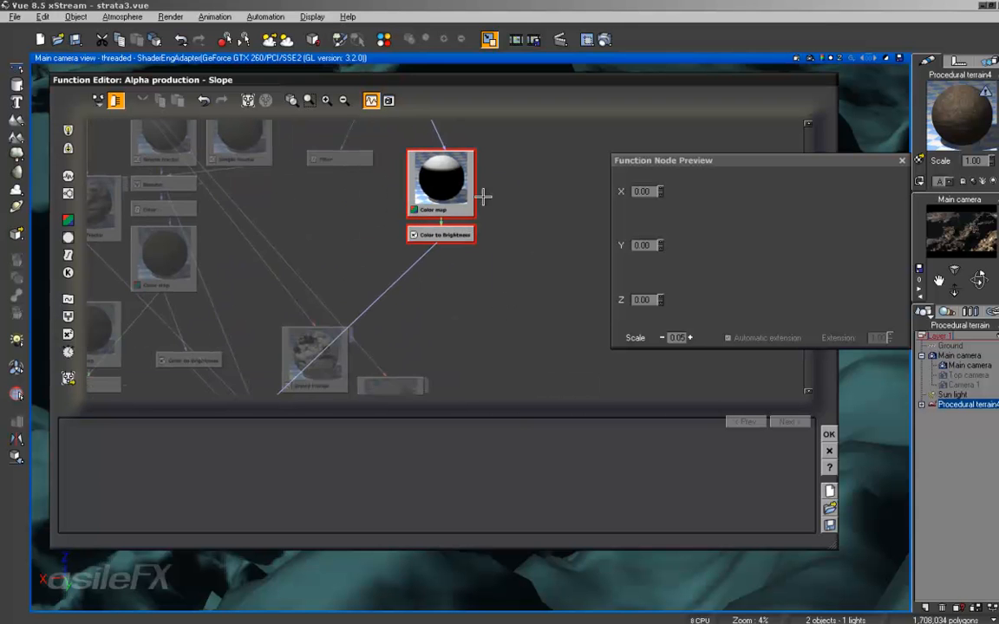
pyautogui.moveTo(512, 188); pyautogui.dragTo(483, 248, button='middle')
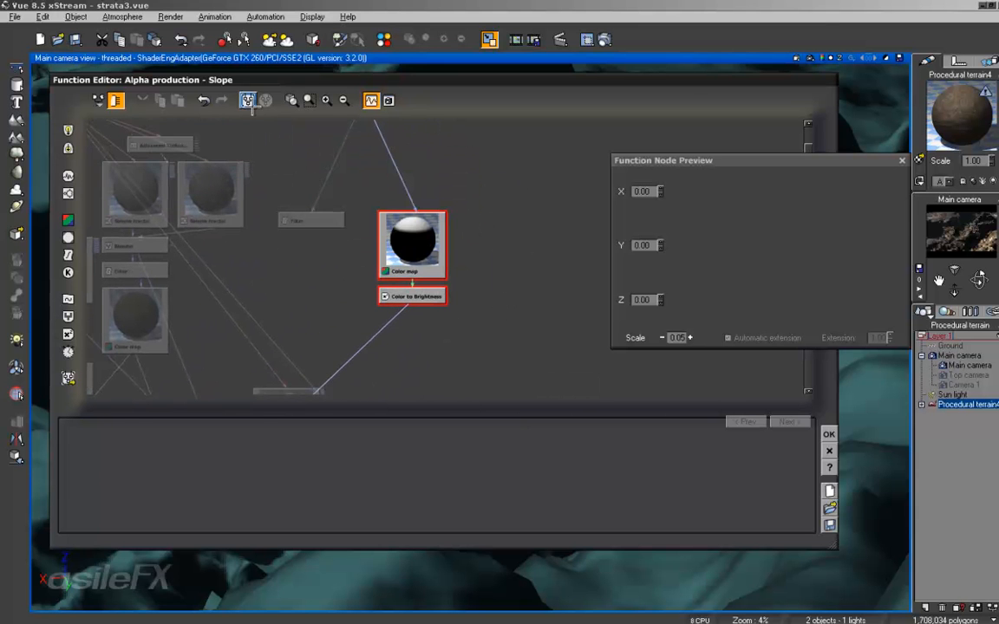
pyautogui.click(247, 100)
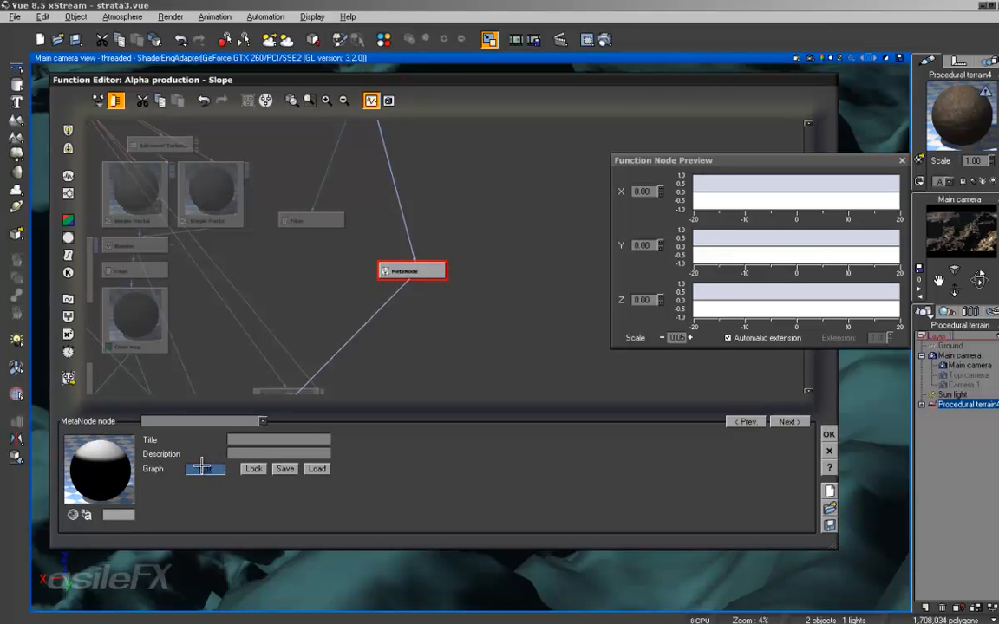
# Open the MetaNode's graph and line up the Color map and Color to Brightness nodes above the Alpha output.
pyautogui.click(201, 466)
pyautogui.moveTo(491, 144); pyautogui.dragTo(343, 246)
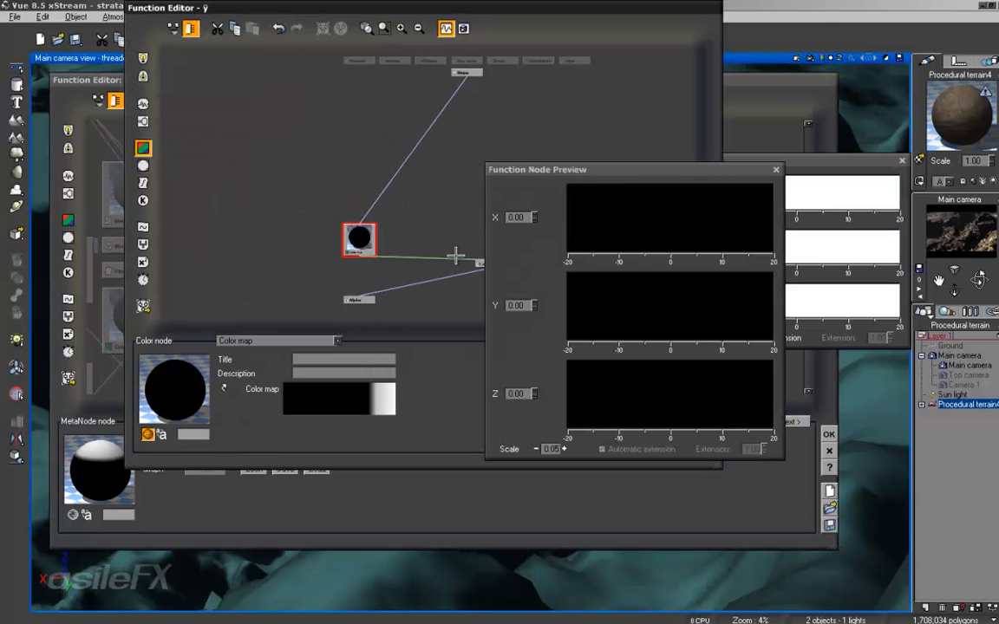
pyautogui.moveTo(479, 262); pyautogui.dragTo(358, 264)
# Publish the Color map node's color map parameter in the Map group and accept the MetaNode graph.
pyautogui.click(359, 239)
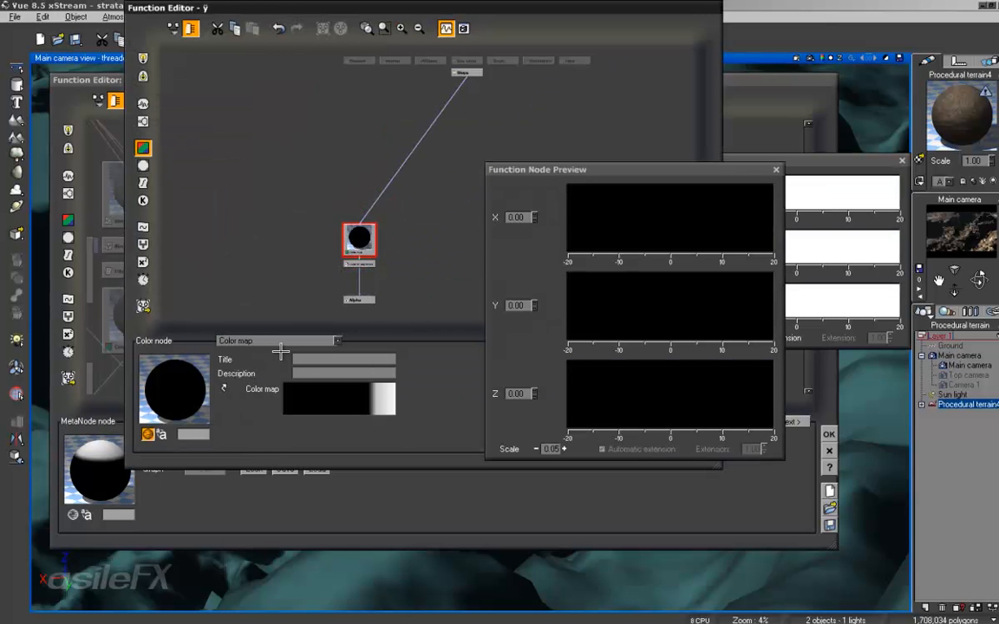
pyautogui.click(222, 388)
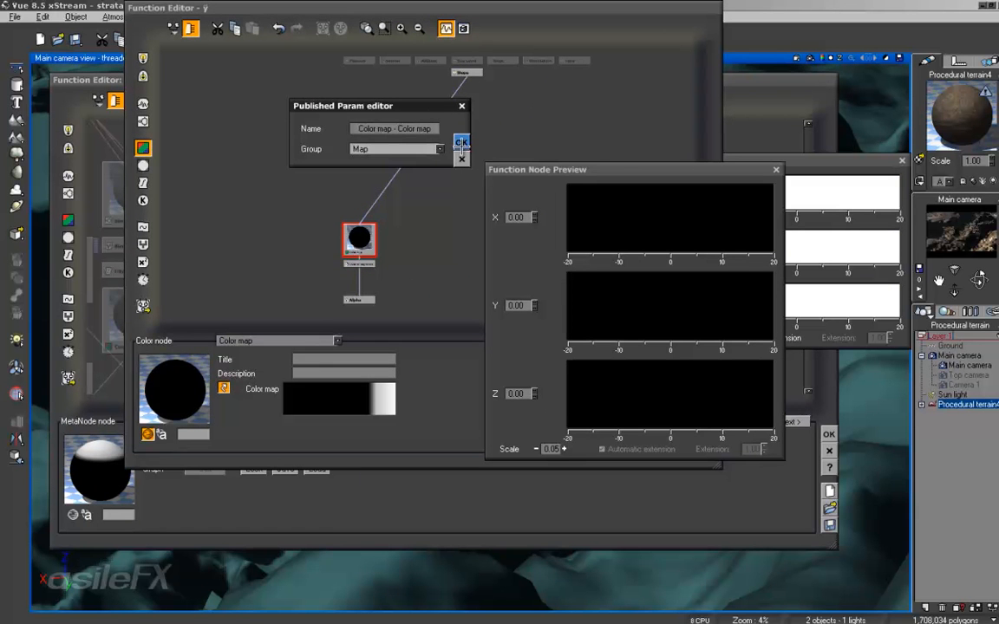
pyautogui.click(461, 142)
pyautogui.click(772, 168)
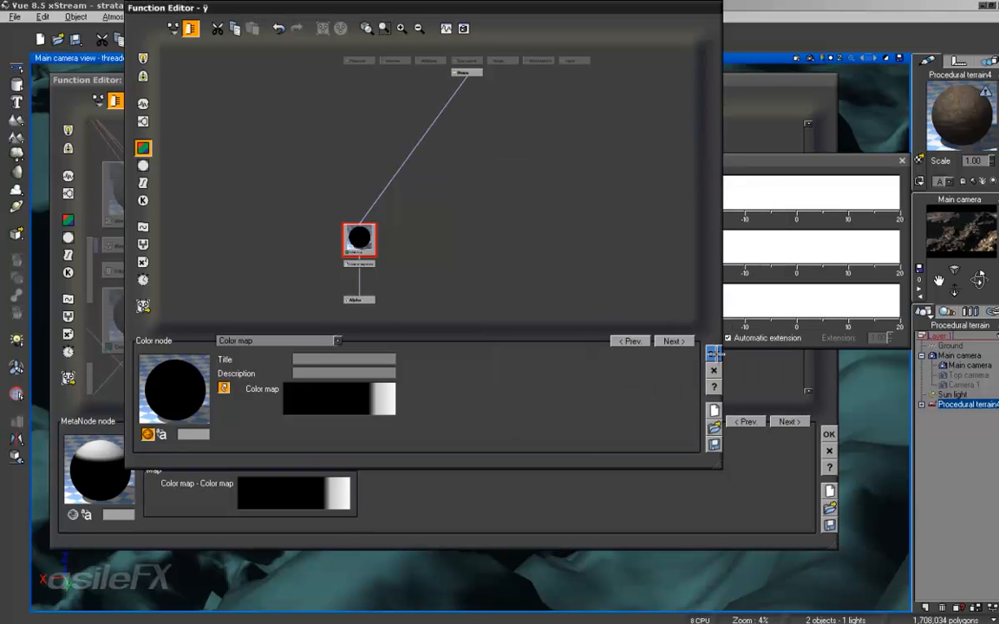
pyautogui.click(712, 352)
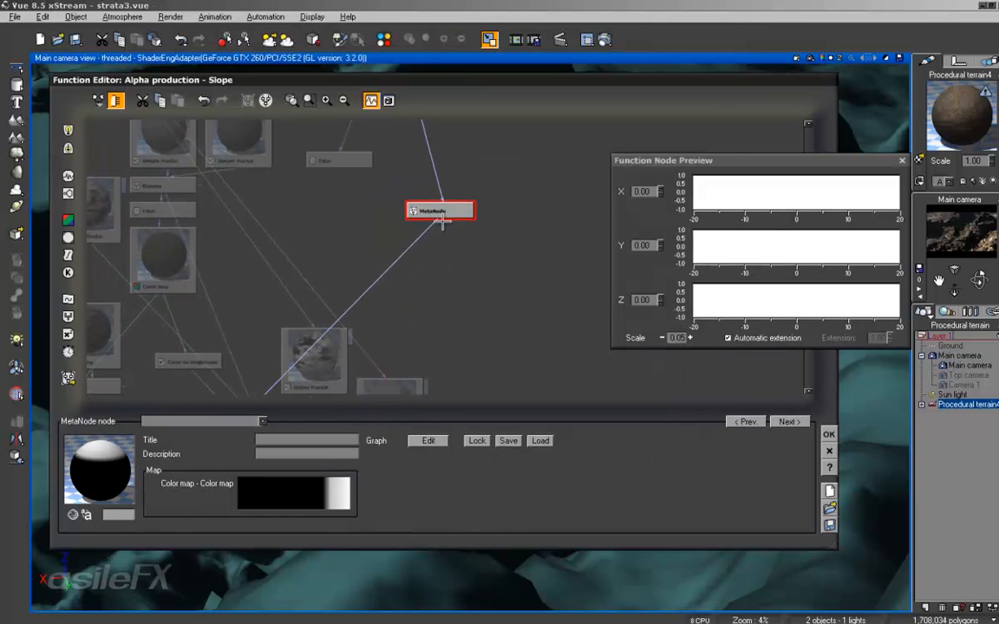
# Move the MetaNode down the graph, open its published color map for editing and close it again.
pyautogui.moveTo(442, 215); pyautogui.dragTo(416, 265)
pyautogui.rightClick(299, 483)
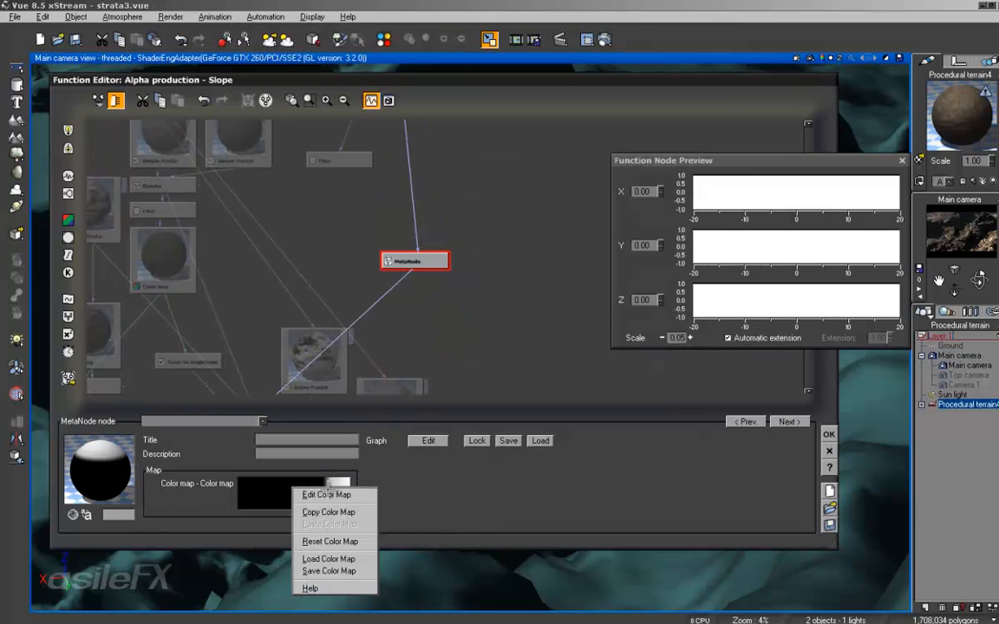
pyautogui.click(329, 493)
pyautogui.click(494, 300)
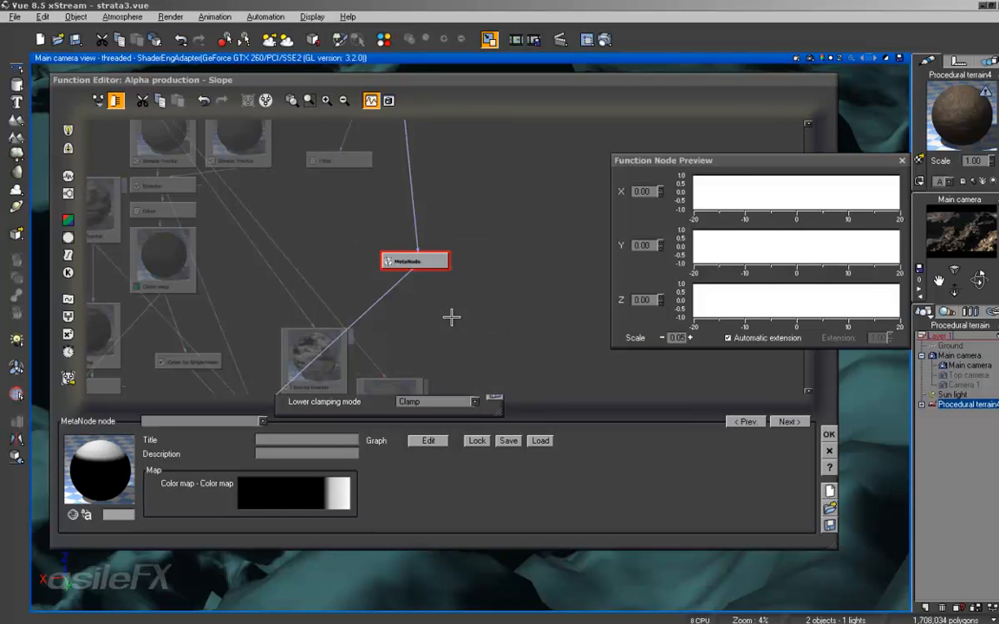
pyautogui.moveTo(503, 301); pyautogui.dragTo(534, 244, button='right')
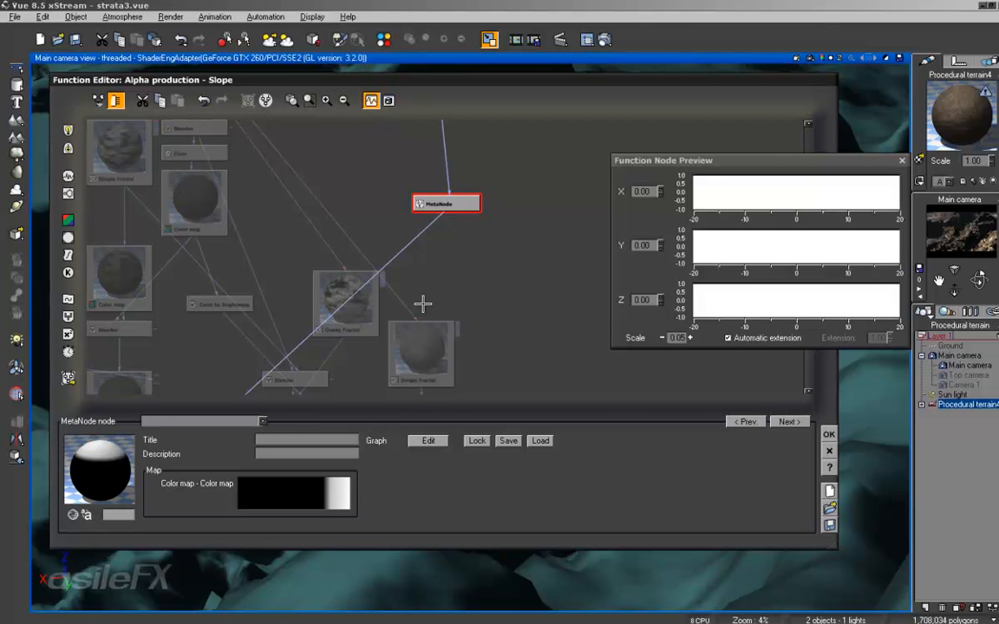
pyautogui.scroll(-3, 435, 292)
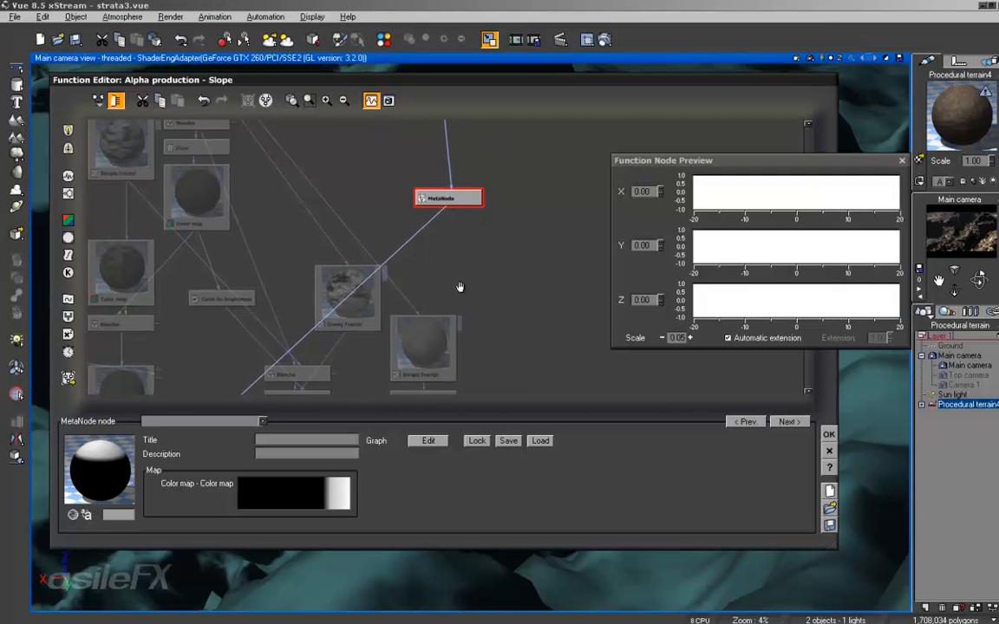